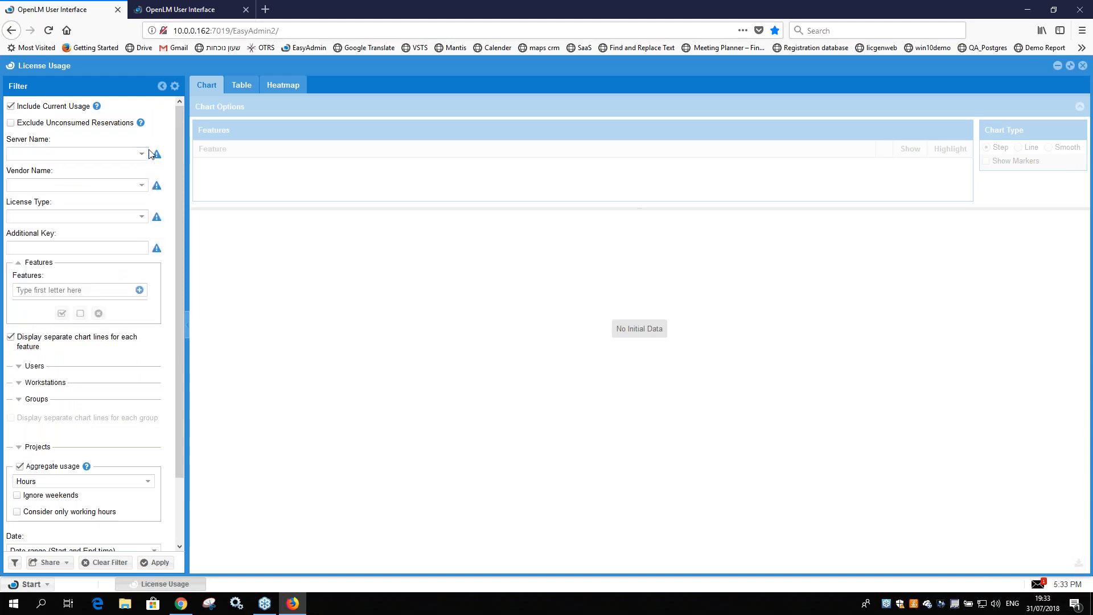
Step: Look over the server name and license type filters and browse the list of available features
{"action": "left_click", "coordinate": [137, 154]}
{"action": "left_click", "coordinate": [142, 155]}
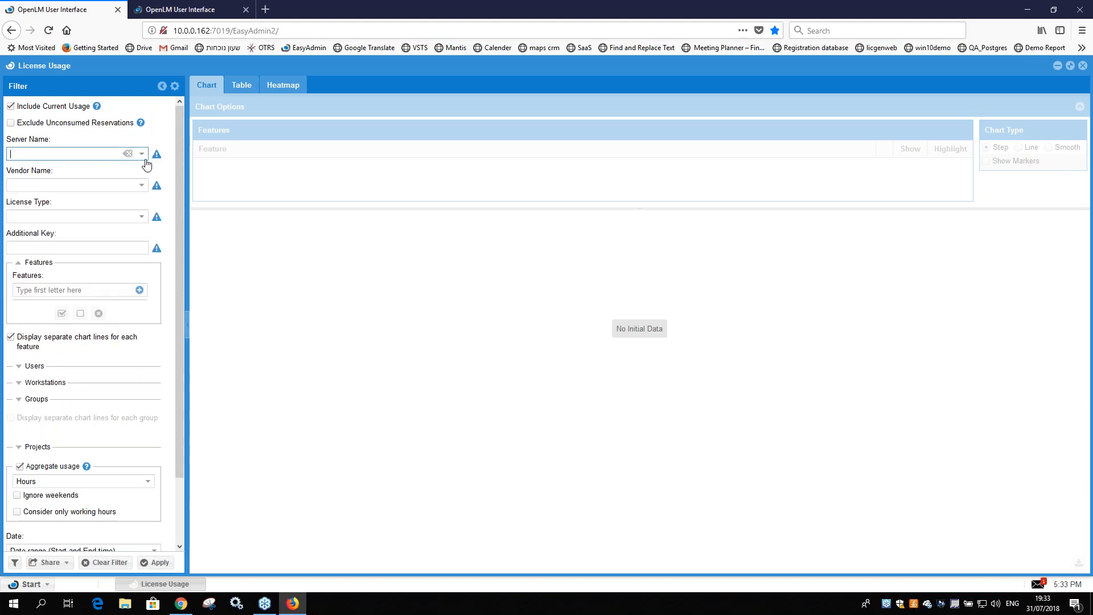
{"action": "left_click", "coordinate": [142, 218]}
{"action": "left_click", "coordinate": [141, 217]}
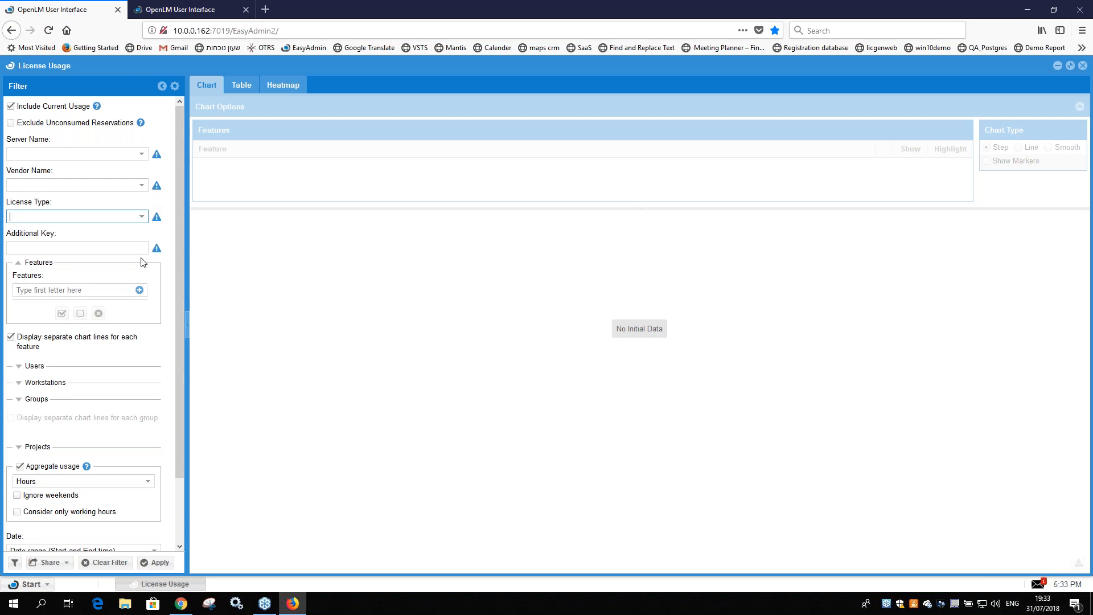
{"action": "left_click", "coordinate": [140, 290]}
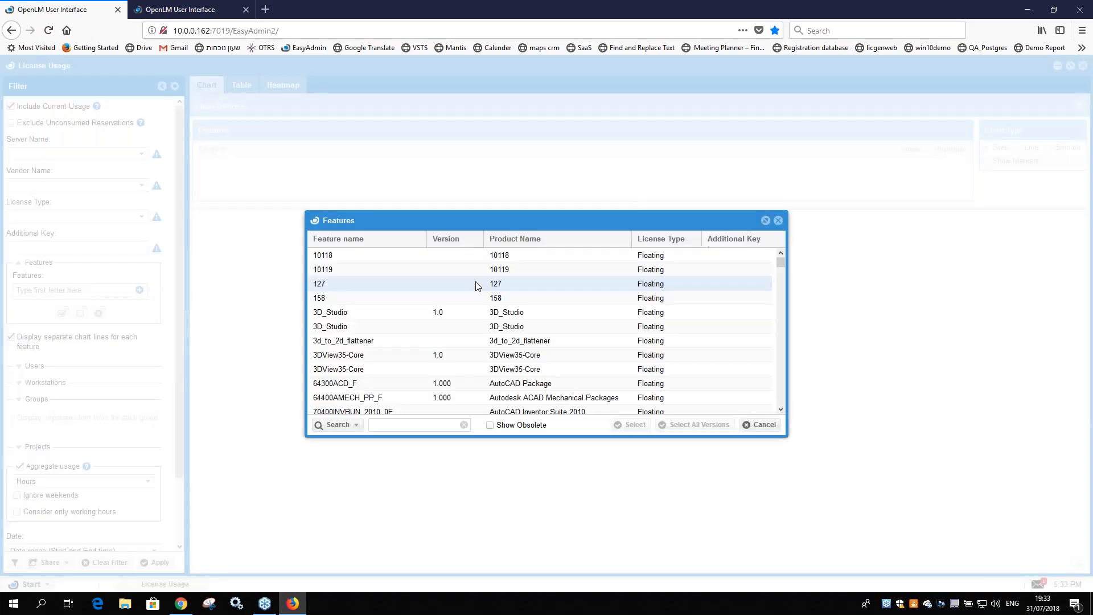
{"action": "scroll", "coordinate": [428, 370], "scroll_direction": "down", "scroll_amount": 4}
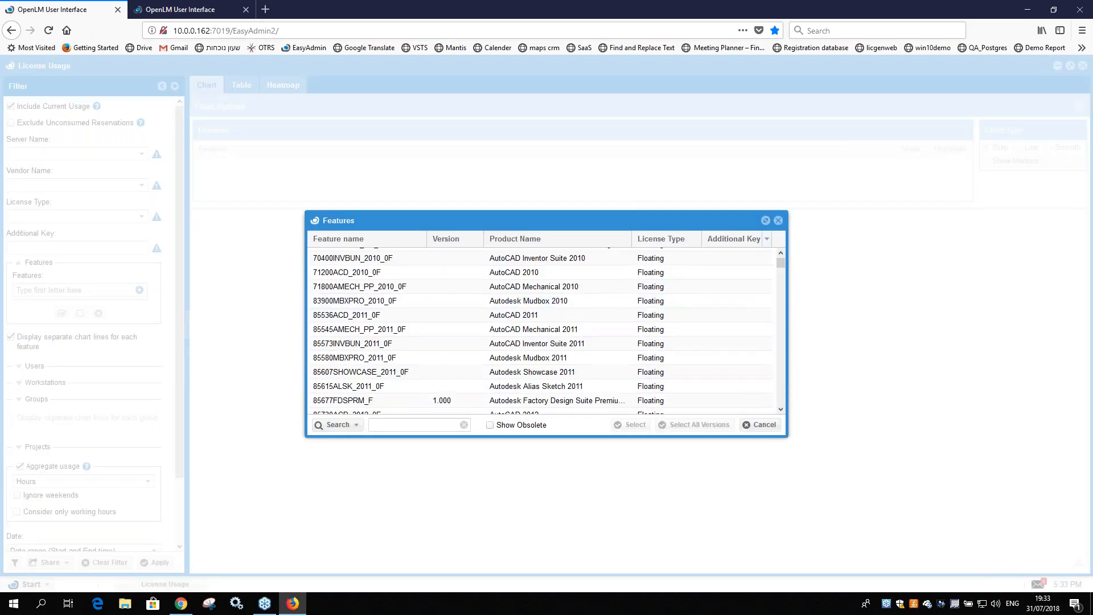
{"action": "left_click", "coordinate": [778, 220]}
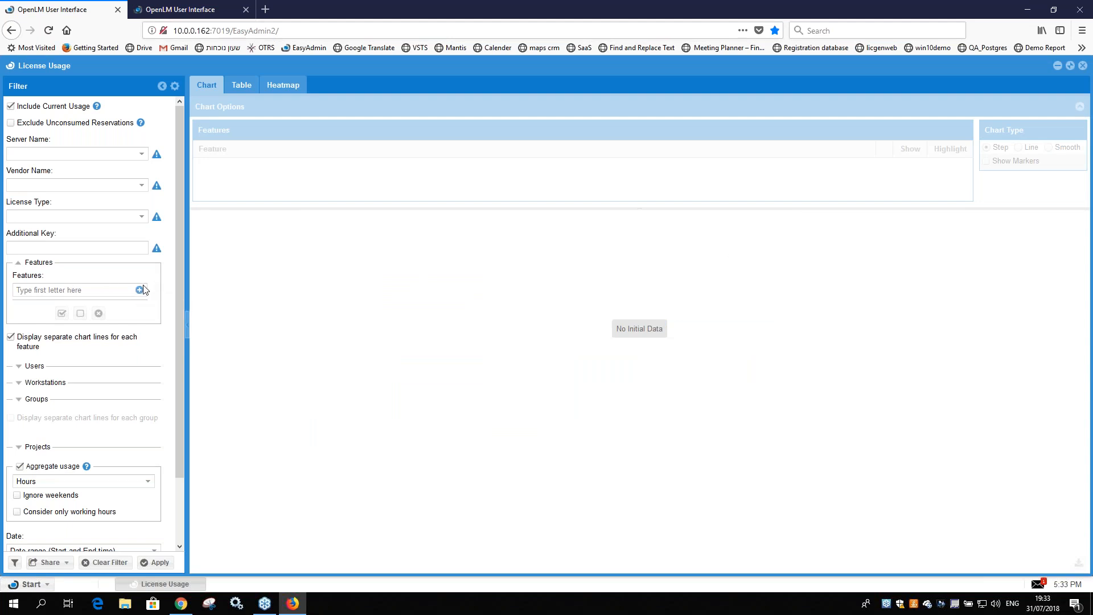
Step: Review the list of available features with obsolete ones included, and hide the obsolete ones again
{"action": "left_click", "coordinate": [140, 290]}
{"action": "scroll", "coordinate": [430, 320], "scroll_direction": "down", "scroll_amount": 10}
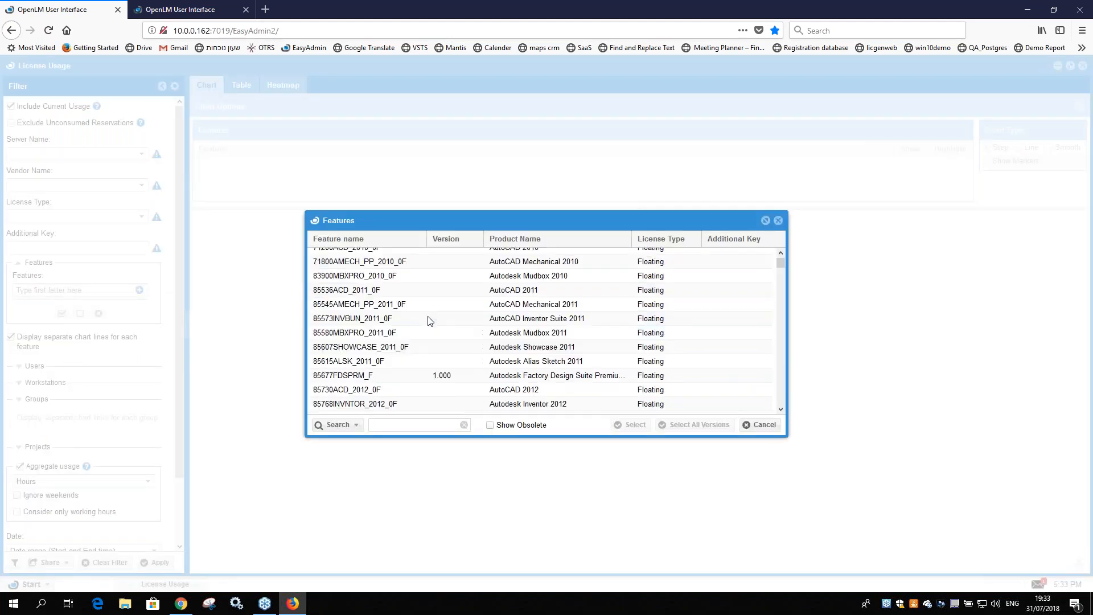
{"action": "scroll", "coordinate": [432, 320], "scroll_direction": "up", "scroll_amount": 5}
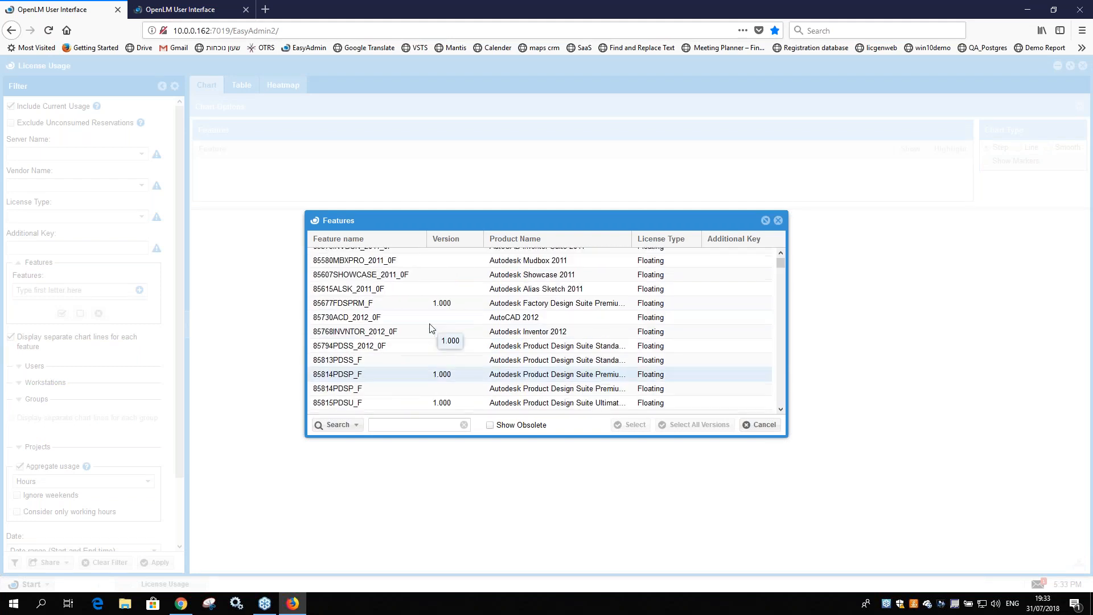
{"action": "left_click", "coordinate": [490, 426]}
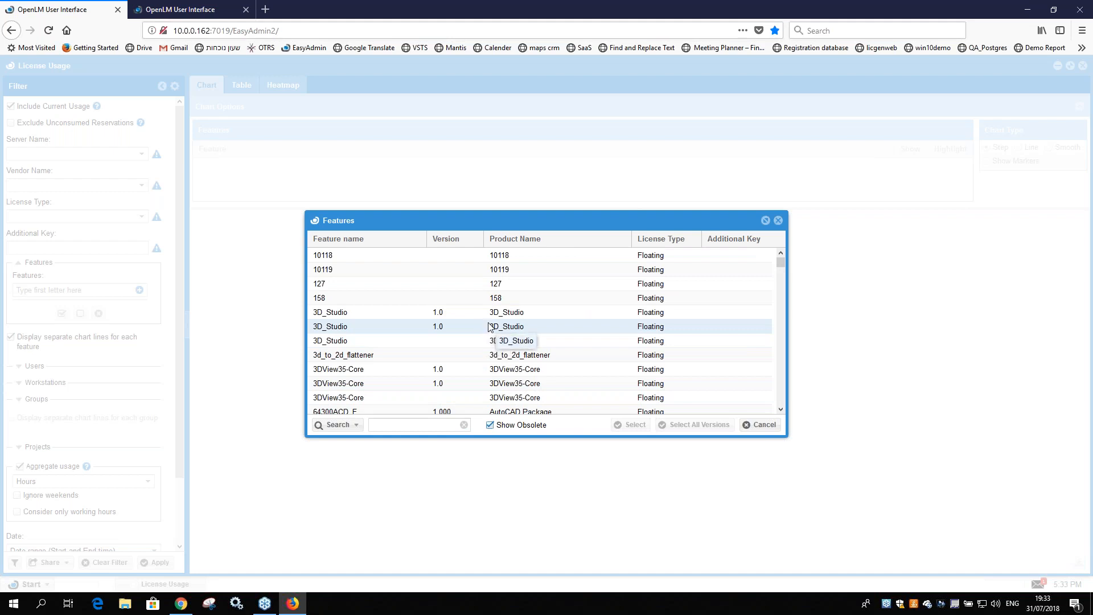
{"action": "scroll", "coordinate": [456, 283], "scroll_direction": "down", "scroll_amount": 3}
{"action": "scroll", "coordinate": [457, 296], "scroll_direction": "up", "scroll_amount": 2}
{"action": "scroll", "coordinate": [456, 297], "scroll_direction": "down", "scroll_amount": 3}
{"action": "scroll", "coordinate": [456, 297], "scroll_direction": "up", "scroll_amount": 3}
{"action": "left_click", "coordinate": [489, 425]}
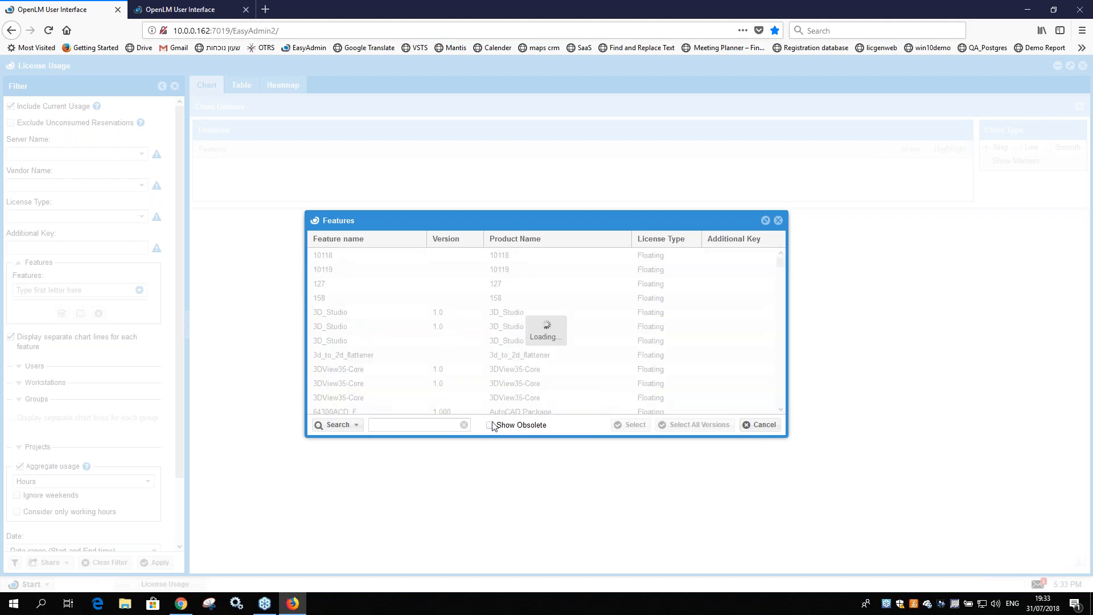
Step: Highlight 3d_to_2d_flattener and both 3DView35-Core 1.0 rows with obsolete features shown, and close the list without adding them
{"action": "scroll", "coordinate": [462, 354], "scroll_direction": "down", "scroll_amount": 3}
{"action": "left_click", "coordinate": [462, 357]}
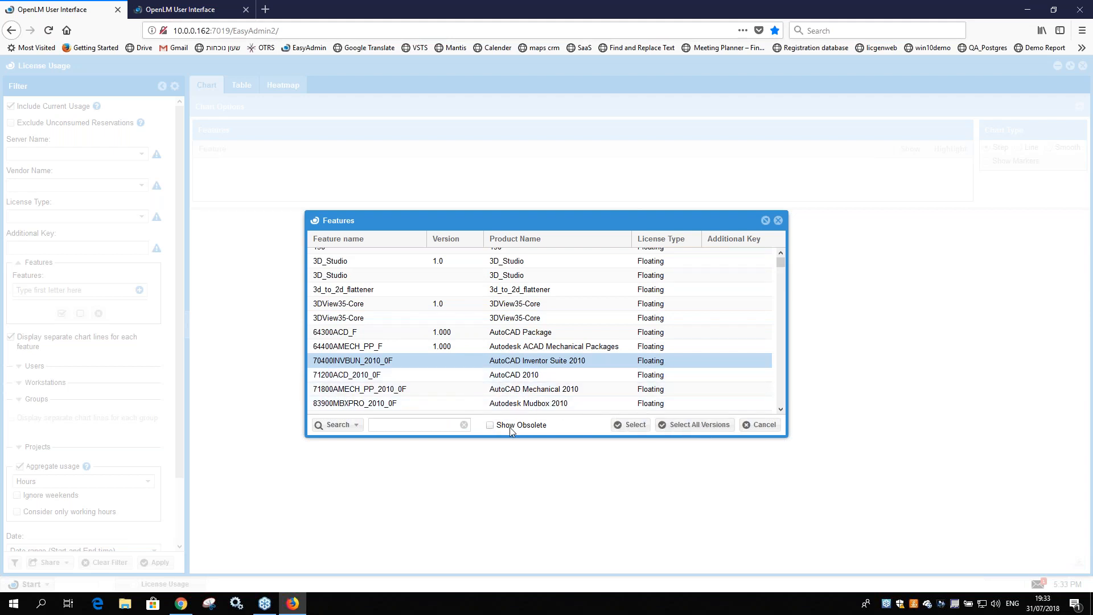
{"action": "left_click", "coordinate": [490, 426]}
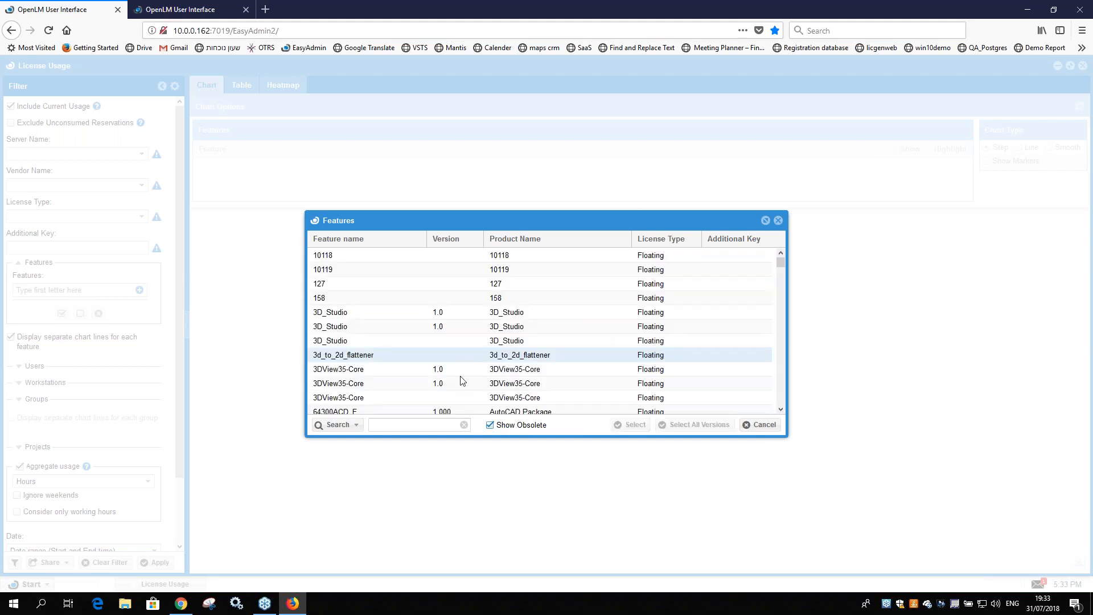
{"action": "left_click", "coordinate": [453, 358]}
{"action": "left_click", "coordinate": [452, 373], "text": "ctrl"}
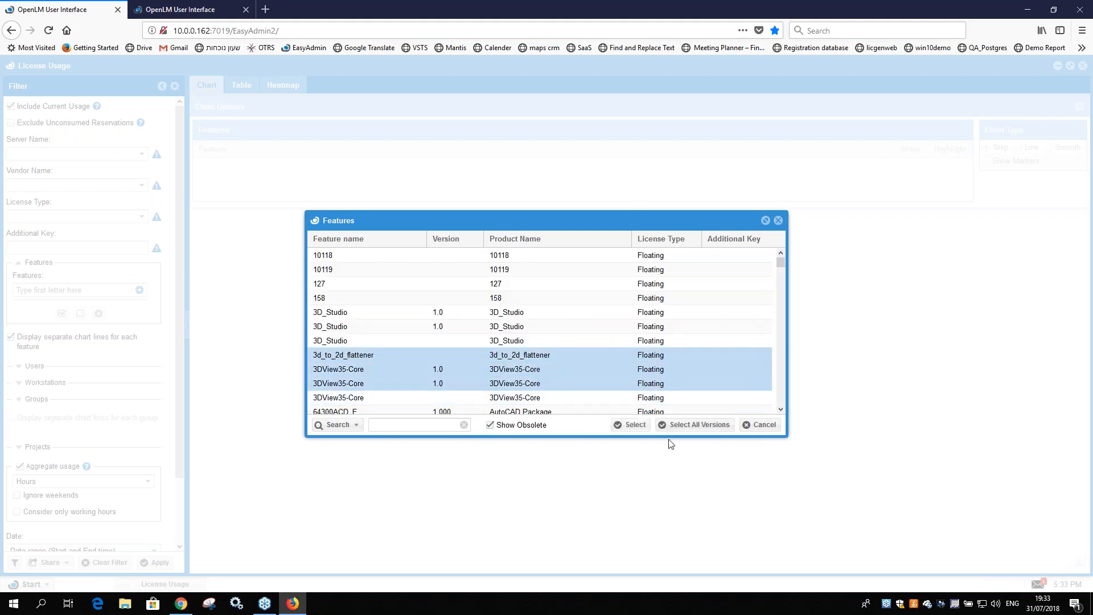
{"action": "left_click", "coordinate": [778, 220]}
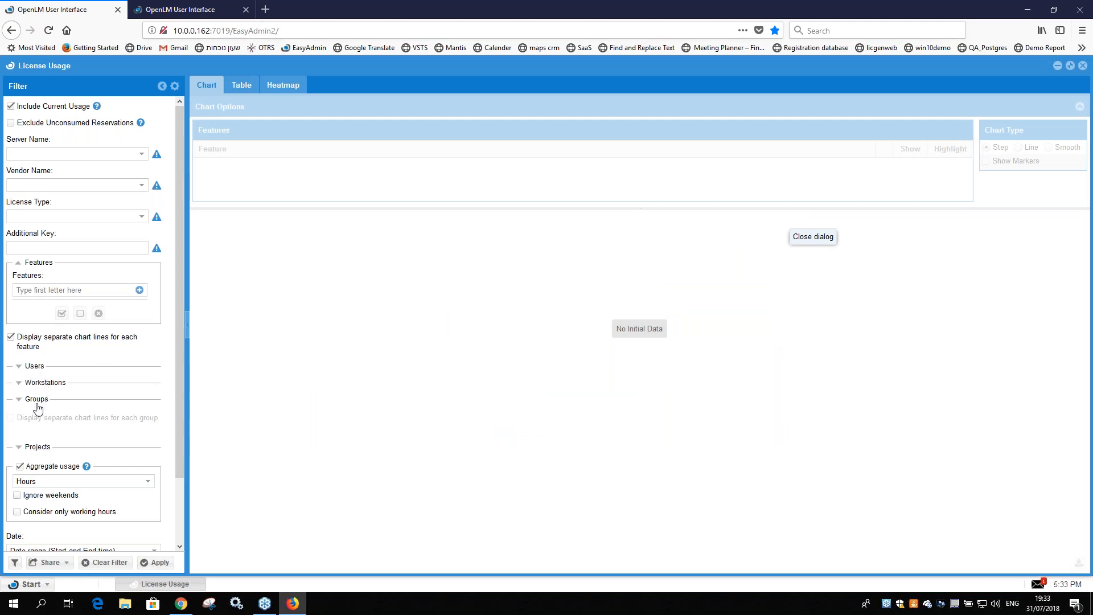
Step: Inspect the projects and groups filter sections and the aggregate usage option, leaving usage aggregation enabled
{"action": "scroll", "coordinate": [36, 413], "scroll_direction": "down", "scroll_amount": 2}
{"action": "left_click", "coordinate": [31, 375]}
{"action": "left_click", "coordinate": [31, 373]}
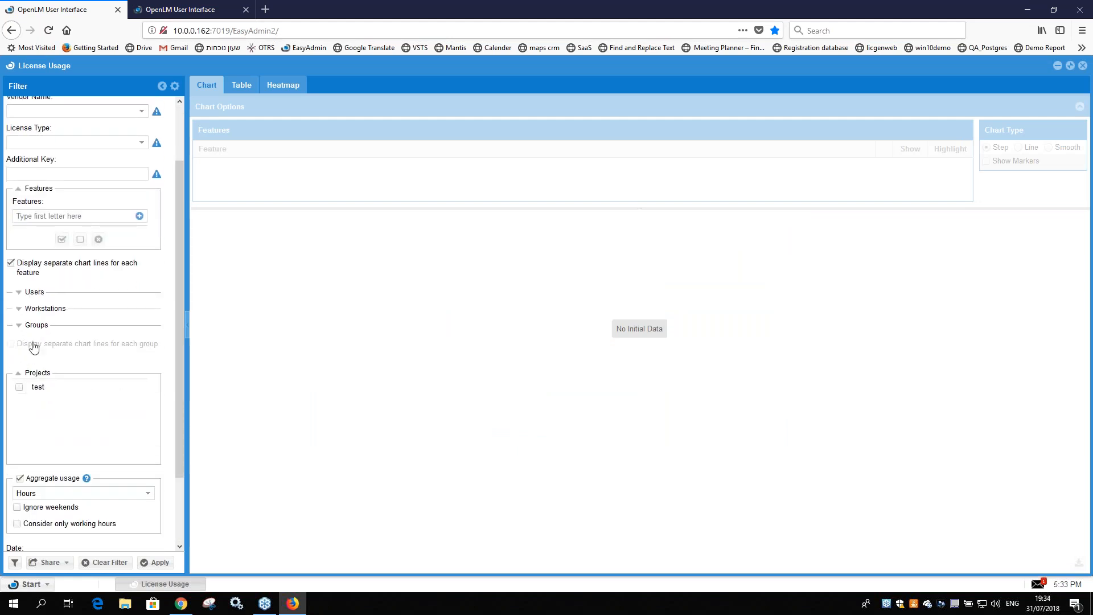
{"action": "left_click", "coordinate": [34, 324]}
{"action": "left_click", "coordinate": [34, 324]}
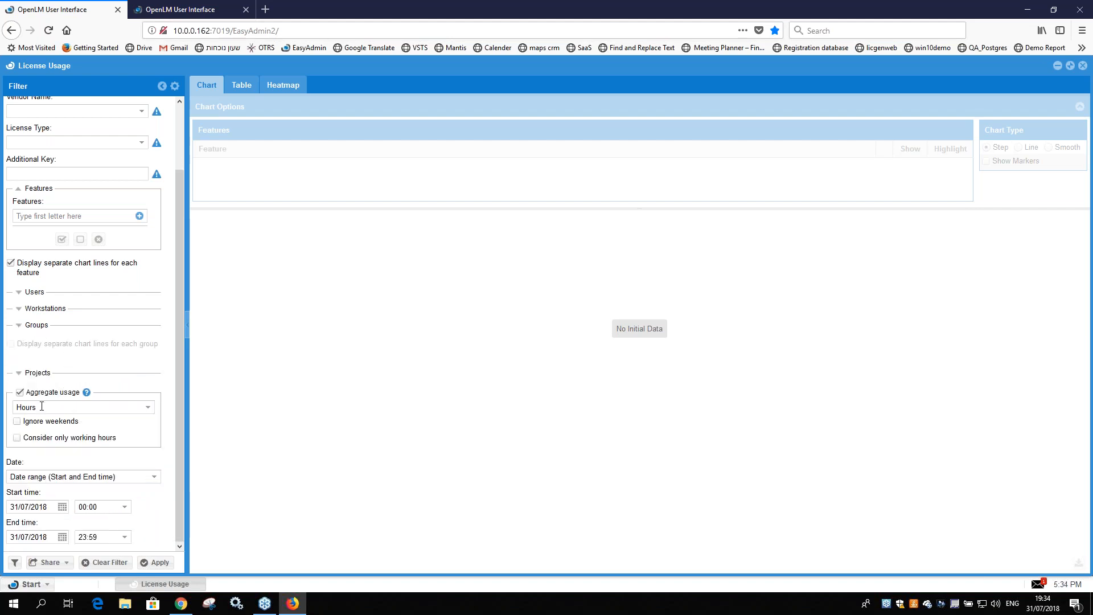
{"action": "left_click", "coordinate": [20, 393]}
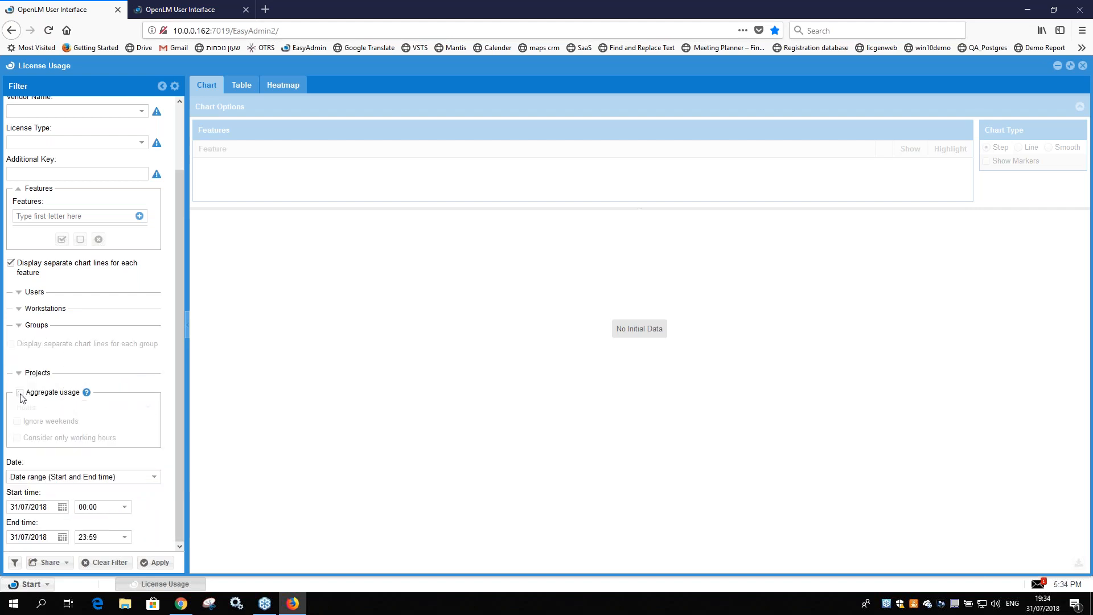
{"action": "left_click", "coordinate": [20, 393]}
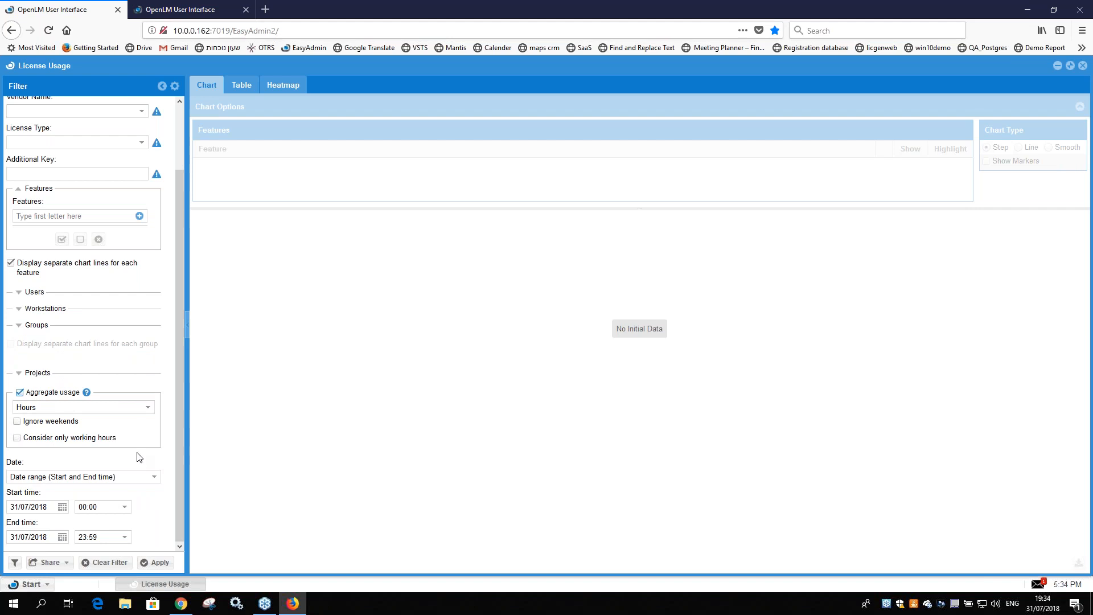
Step: Look over the preset date ranges and the filter management options without changing anything
{"action": "left_click", "coordinate": [151, 478]}
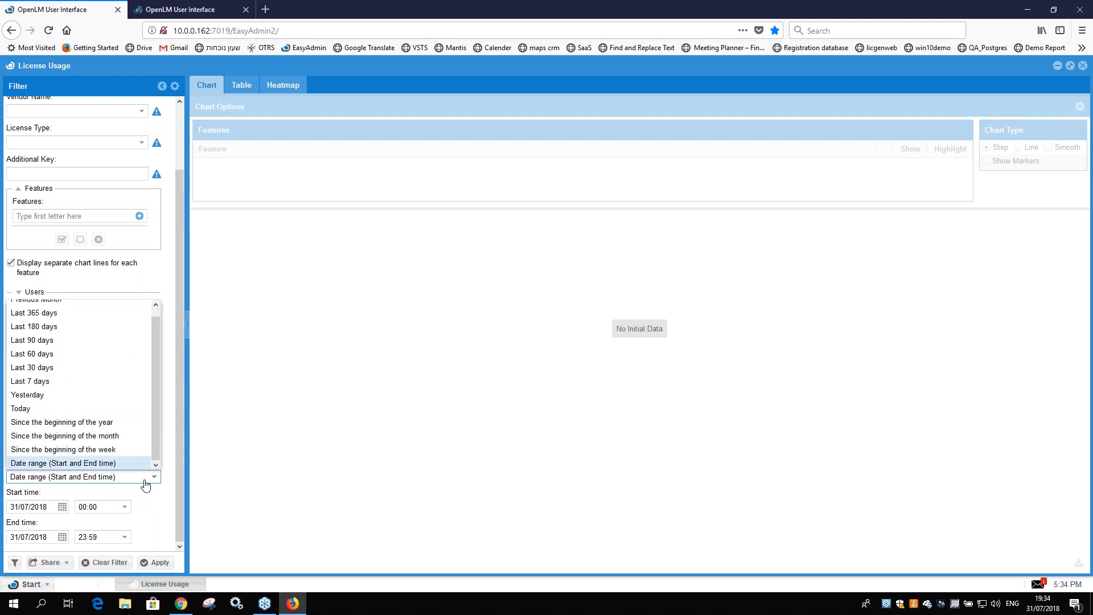
{"action": "left_click", "coordinate": [145, 480]}
{"action": "left_click", "coordinate": [15, 564]}
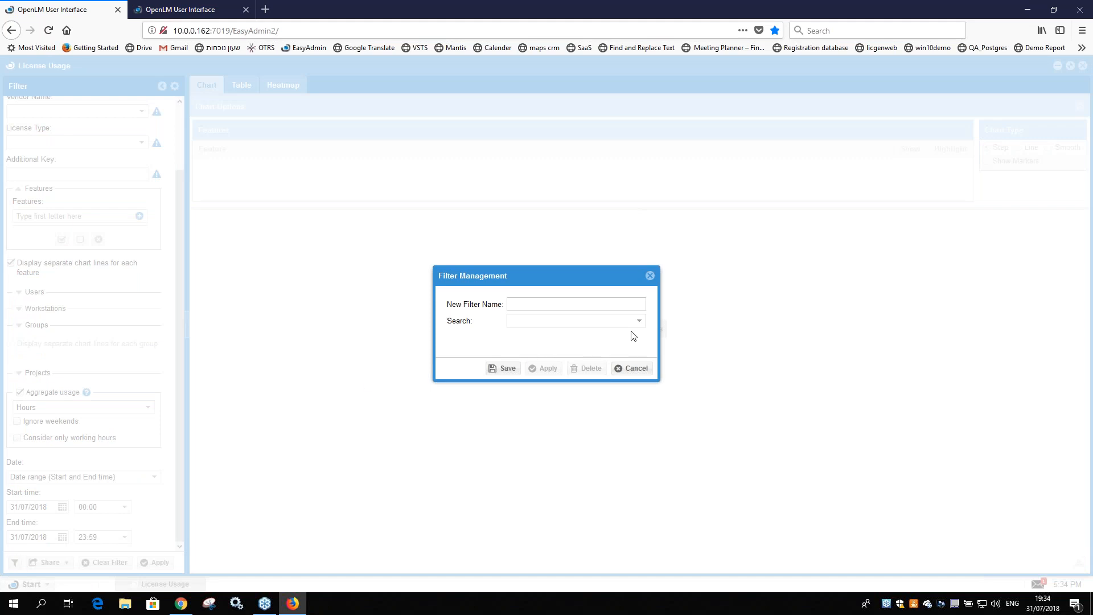
{"action": "left_click", "coordinate": [649, 275]}
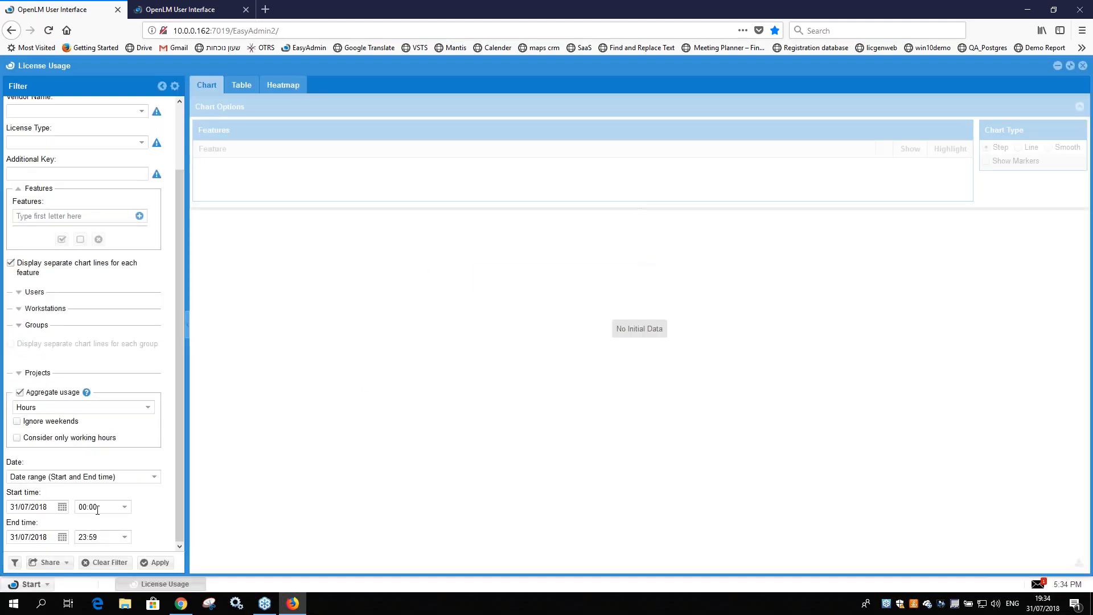
{"action": "mouse_move", "coordinate": [179, 502]}
{"action": "left_mouse_down"}
{"action": "mouse_move", "coordinate": [179, 405]}
{"action": "mouse_move", "coordinate": [182, 522]}
{"action": "left_mouse_up"}
{"action": "scroll", "coordinate": [47, 402], "scroll_direction": "up", "scroll_amount": 3}
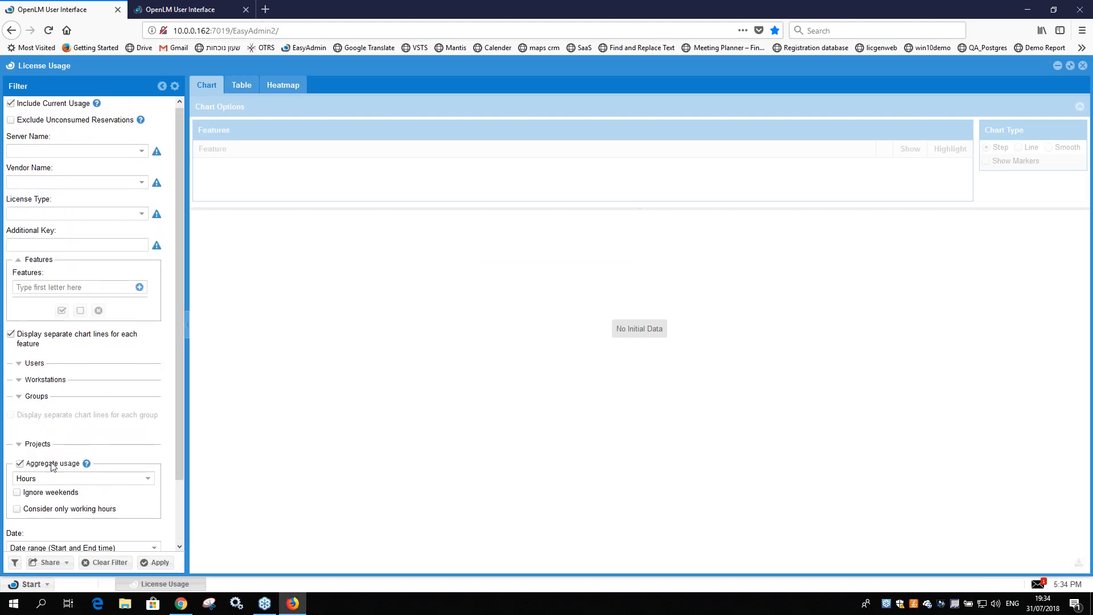
{"action": "scroll", "coordinate": [52, 466], "scroll_direction": "down", "scroll_amount": 3}
{"action": "scroll", "coordinate": [52, 466], "scroll_direction": "up", "scroll_amount": 3}
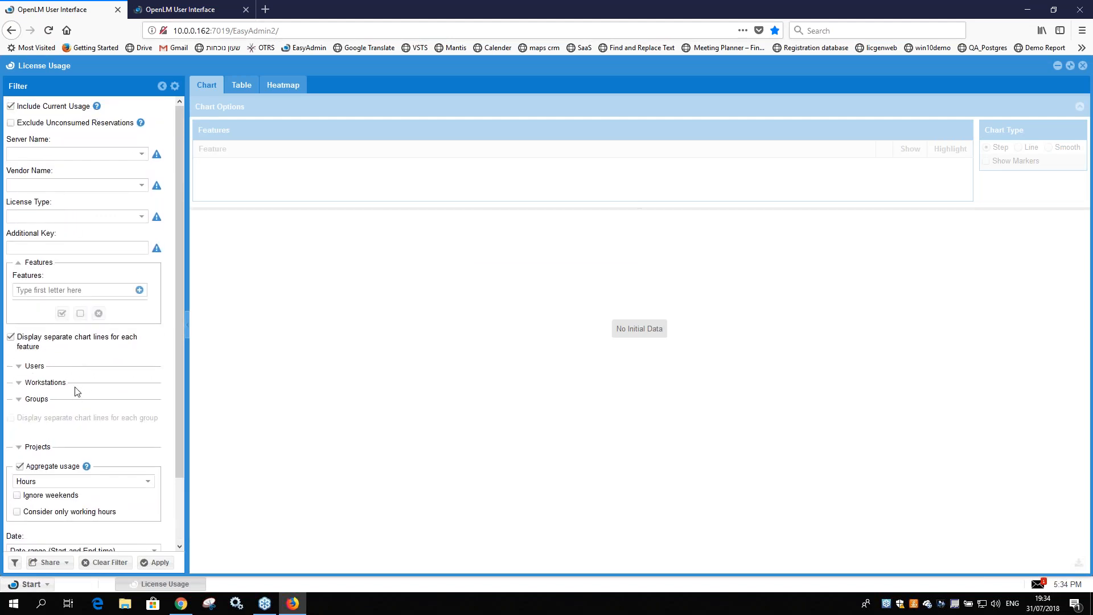
{"action": "scroll", "coordinate": [52, 470], "scroll_direction": "down", "scroll_amount": 3}
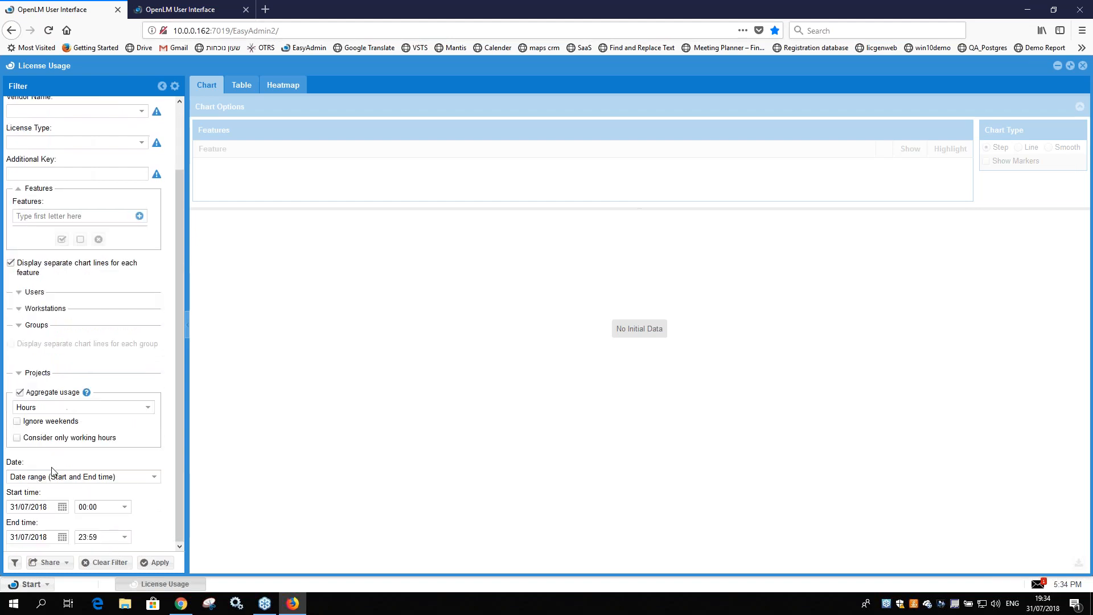
Step: Save the current License Usage filter settings as a new filter named "tes test test"
{"action": "left_click", "coordinate": [14, 562]}
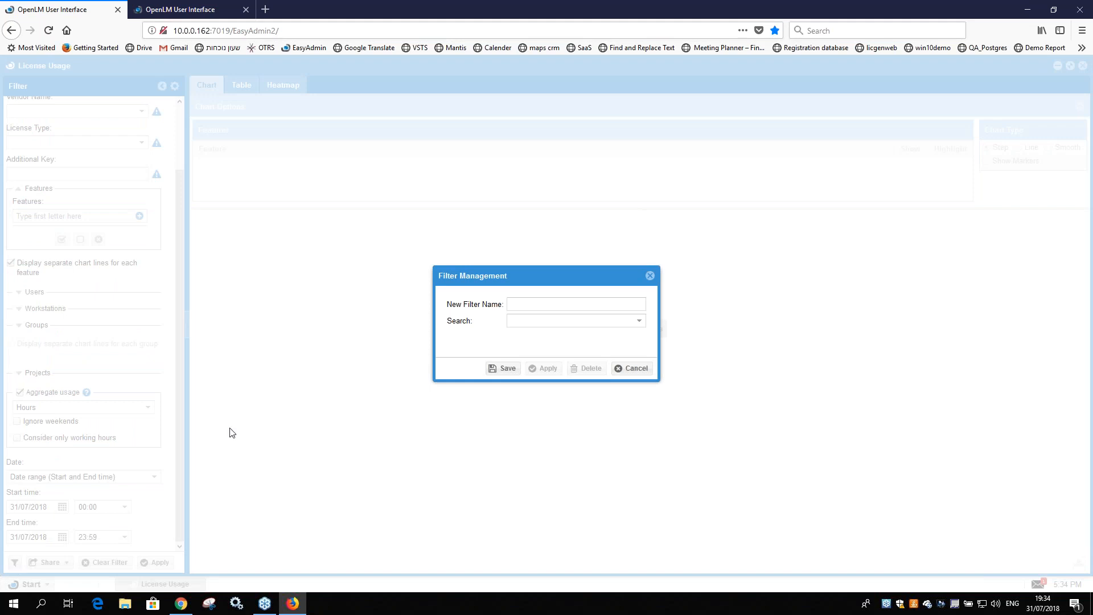
{"action": "left_click", "coordinate": [517, 303]}
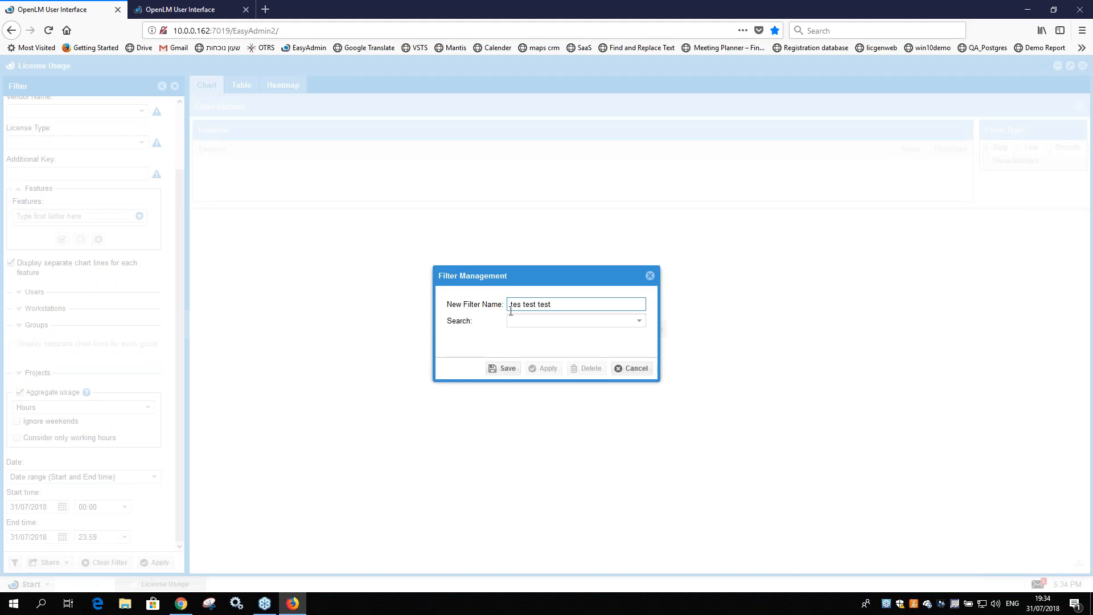
{"action": "left_click", "coordinate": [500, 370]}
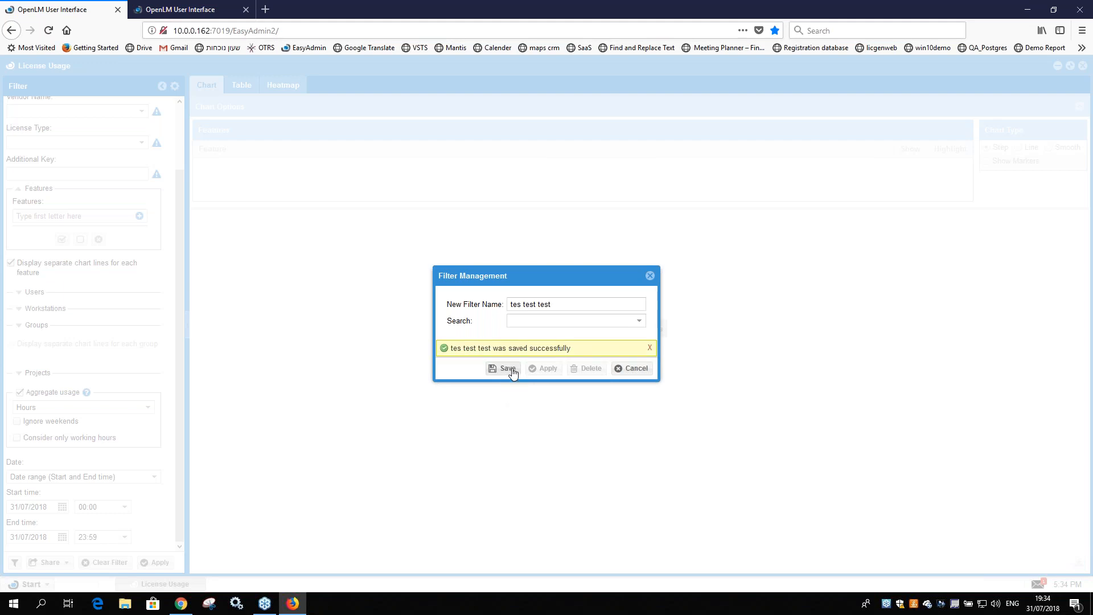
{"action": "left_click", "coordinate": [649, 276]}
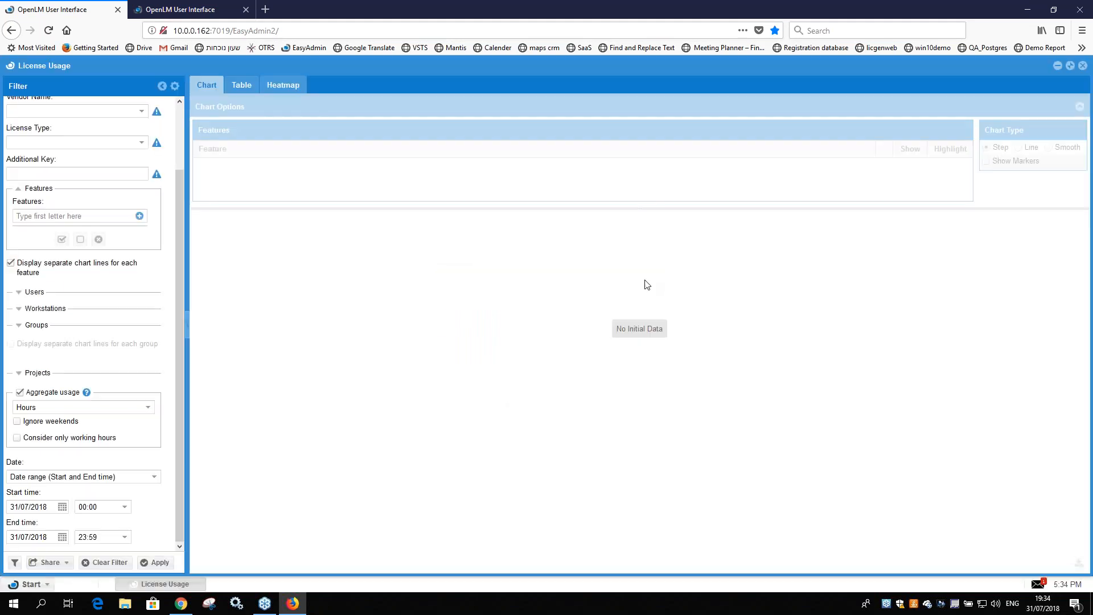
Step: Load the saved filter "tes test test" and try to run the license usage report with it
{"action": "left_click", "coordinate": [15, 562]}
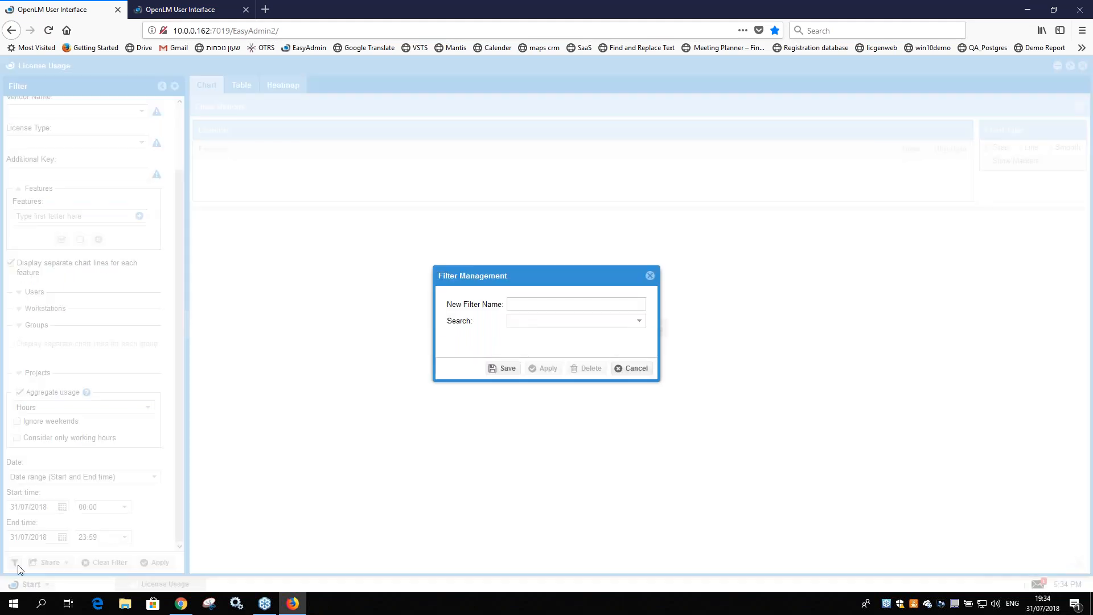
{"action": "left_click", "coordinate": [638, 322]}
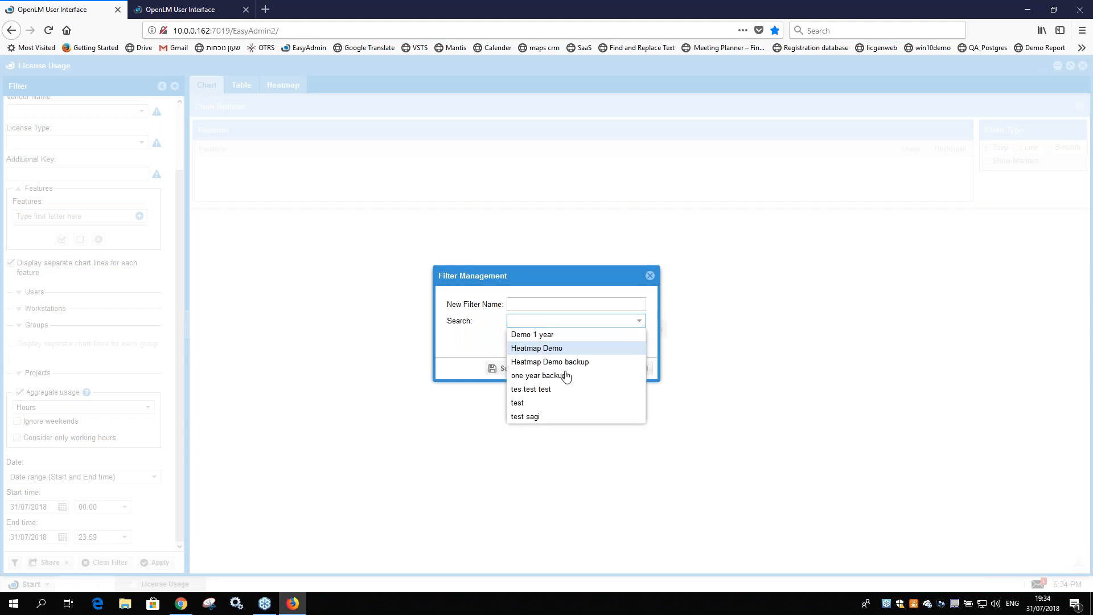
{"action": "left_click", "coordinate": [540, 391]}
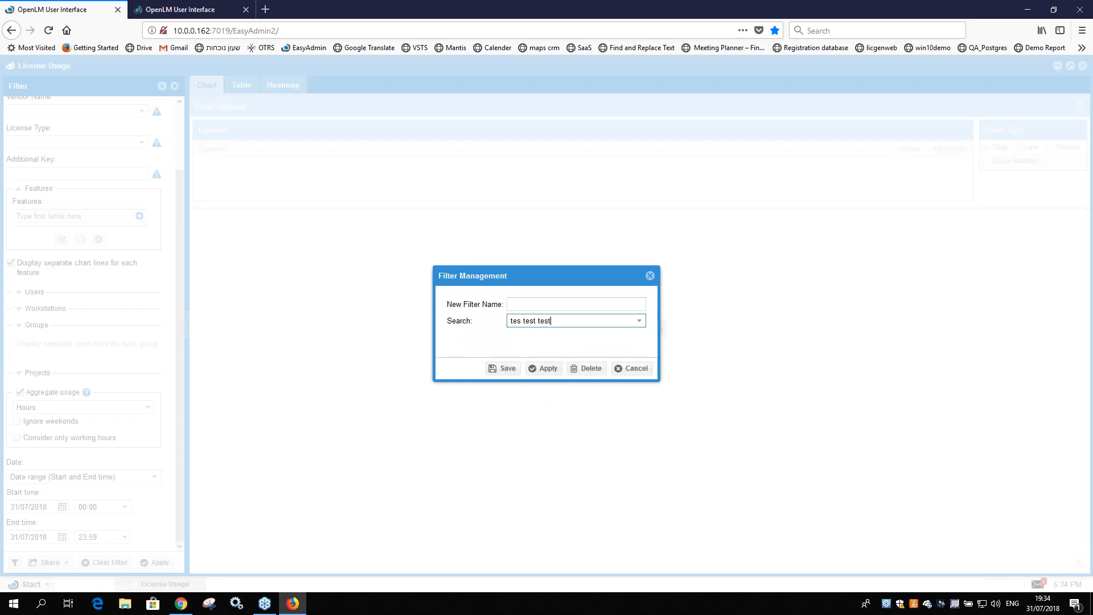
{"action": "left_click", "coordinate": [545, 370]}
{"action": "left_click", "coordinate": [152, 562]}
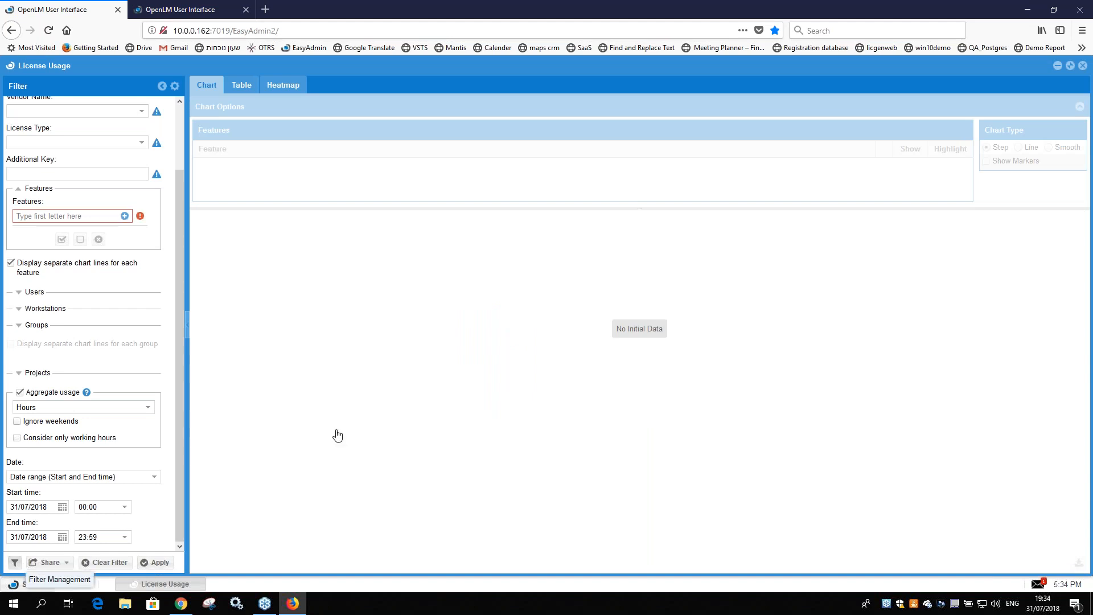
Step: Load the saved filter "Heatmap Demo" and generate the license usage chart from it
{"action": "left_click", "coordinate": [638, 322]}
{"action": "left_click", "coordinate": [590, 349]}
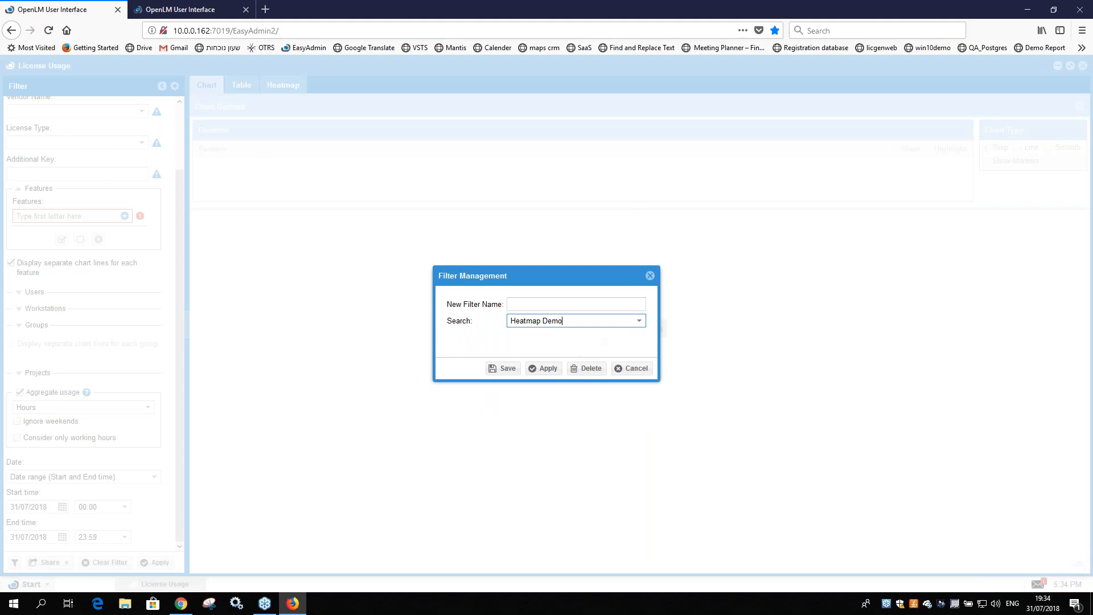
{"action": "left_click", "coordinate": [563, 321]}
{"action": "left_click", "coordinate": [569, 349]}
{"action": "left_click", "coordinate": [542, 368]}
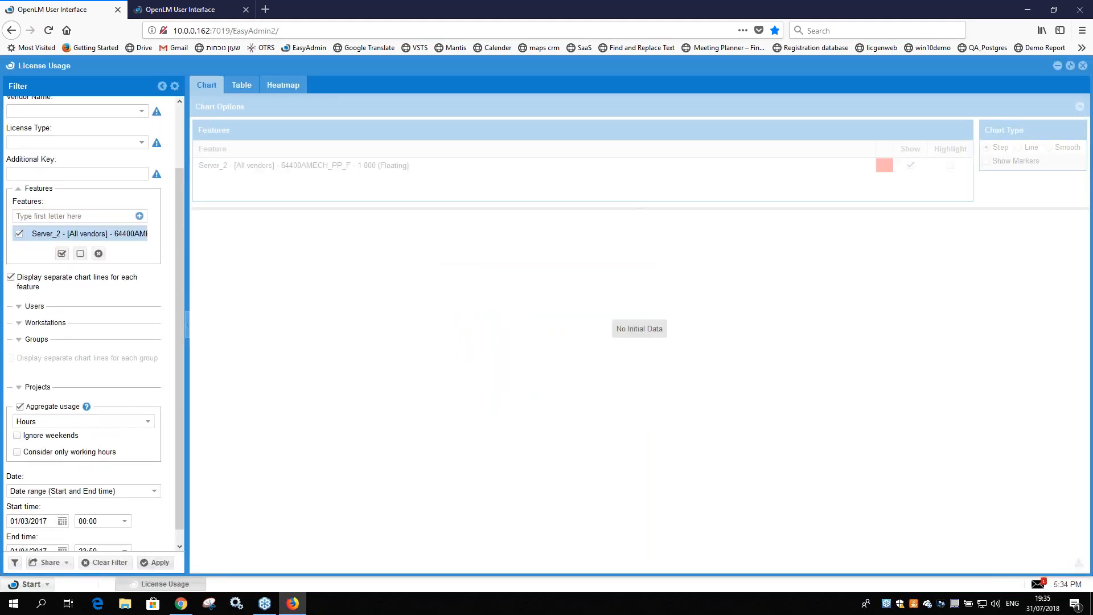
{"action": "left_click", "coordinate": [155, 562]}
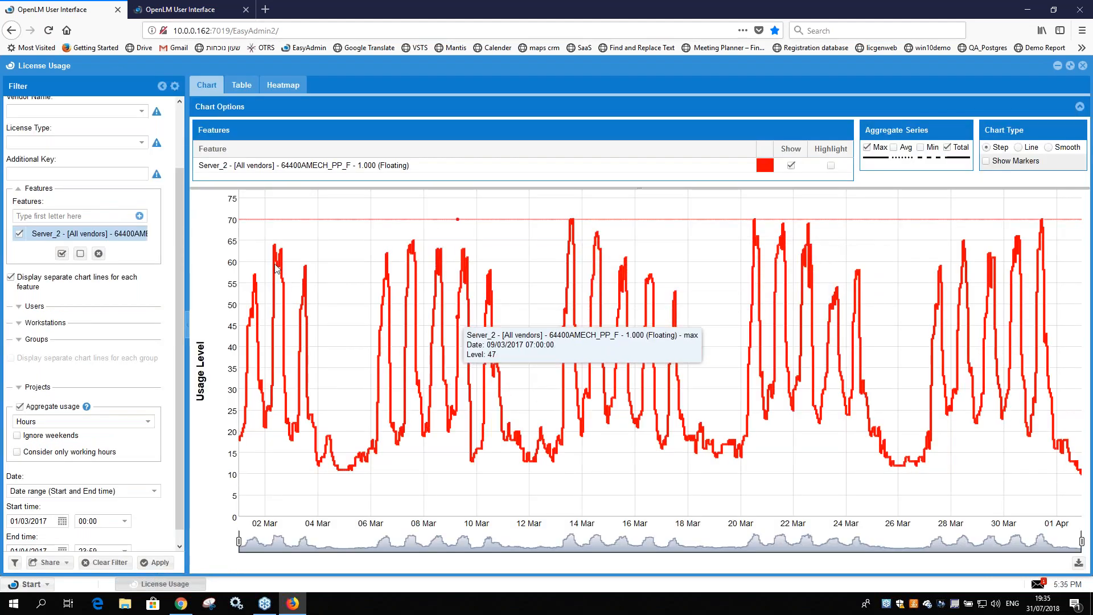
{"action": "scroll", "coordinate": [138, 269], "scroll_direction": "up", "scroll_amount": 3}
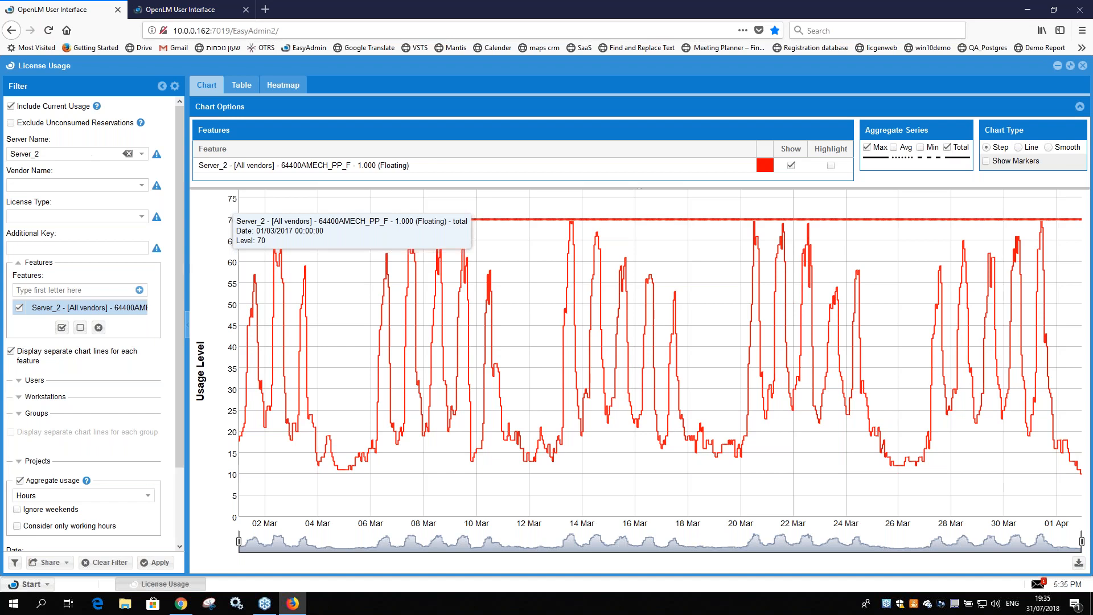
Step: Add the AutoCAD 2014 feature 86063ACD_2014_0F to the feature filter and regenerate the usage chart
{"action": "left_click", "coordinate": [139, 289]}
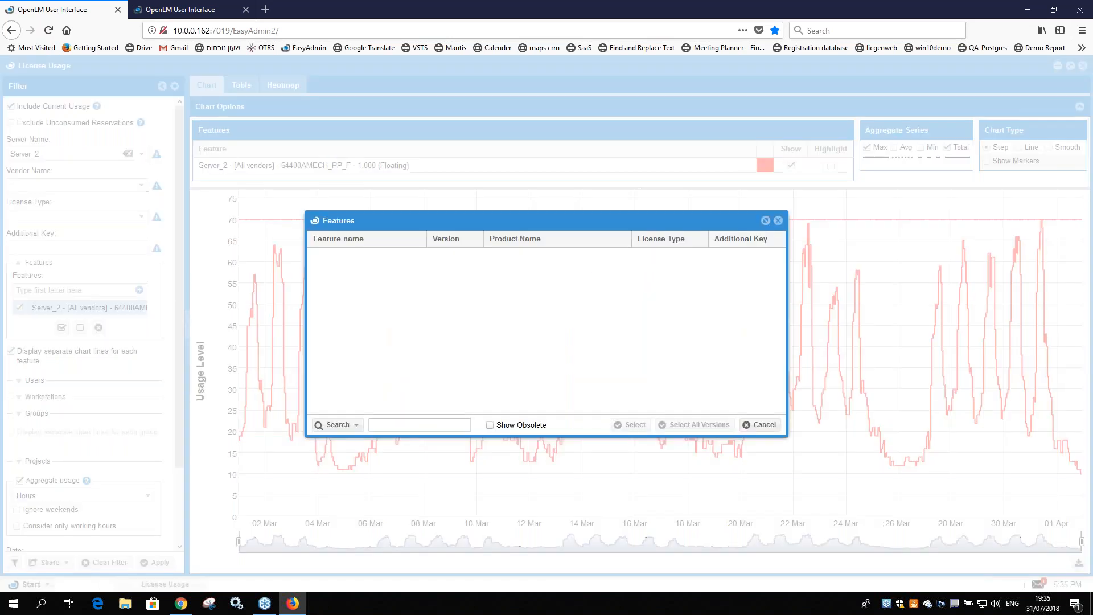
{"action": "left_click", "coordinate": [370, 284]}
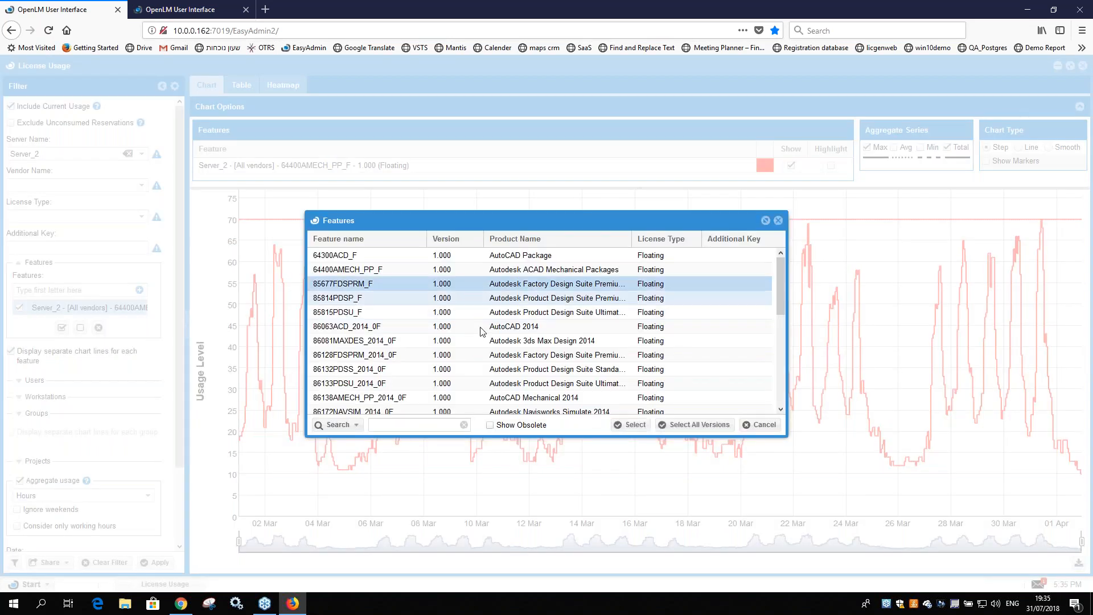
{"action": "left_click", "coordinate": [421, 326]}
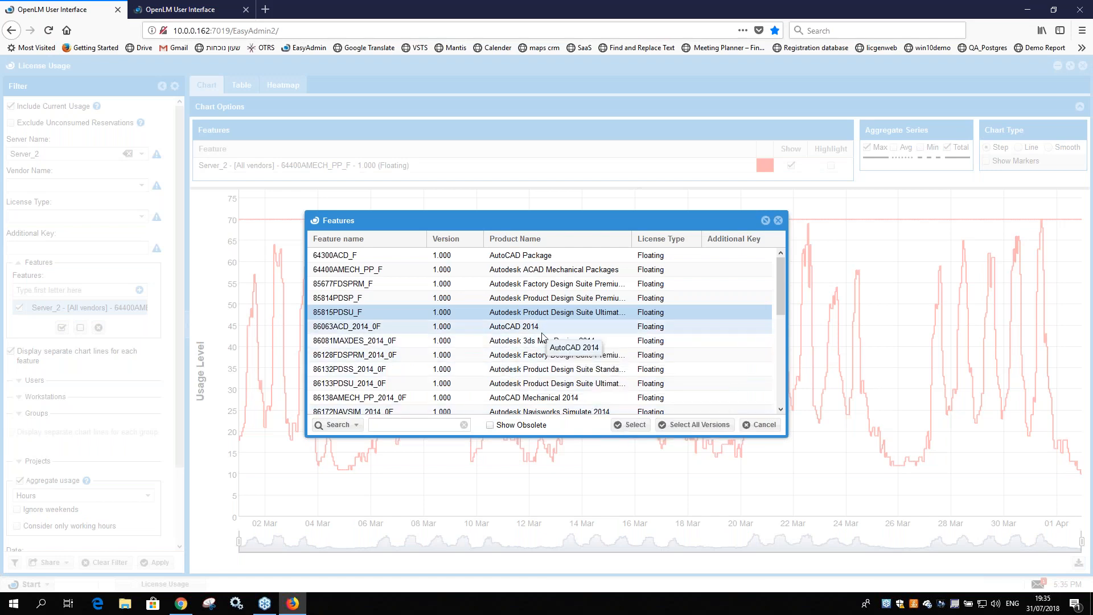
{"action": "left_click", "coordinate": [627, 425]}
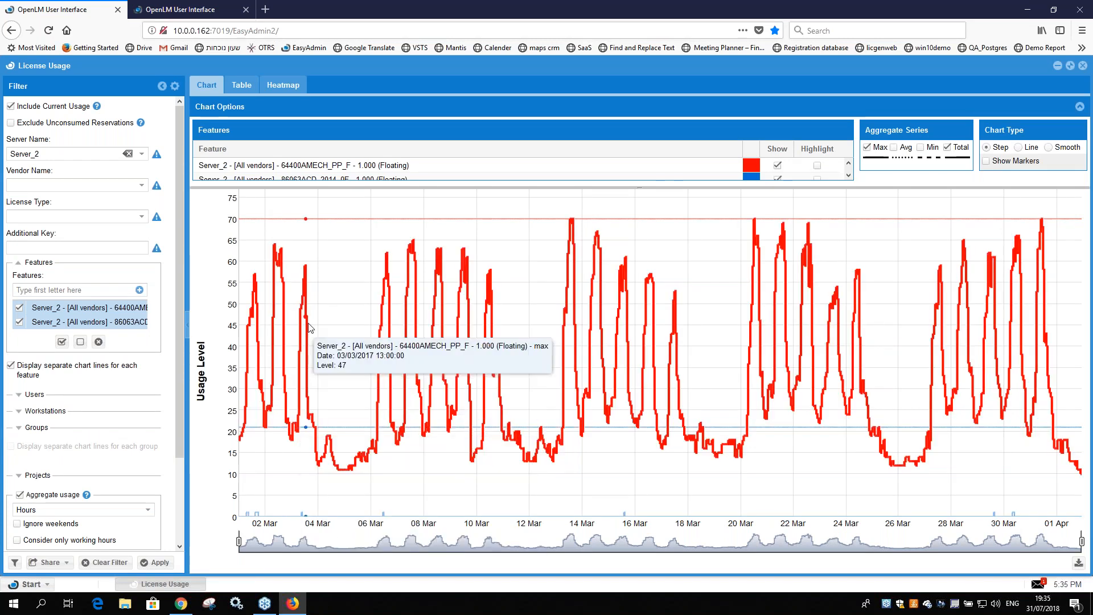
Step: Recolor the 64400AMECH_PP_F chart line green and back to red, and toggle its highlight on and off
{"action": "left_click", "coordinate": [752, 166]}
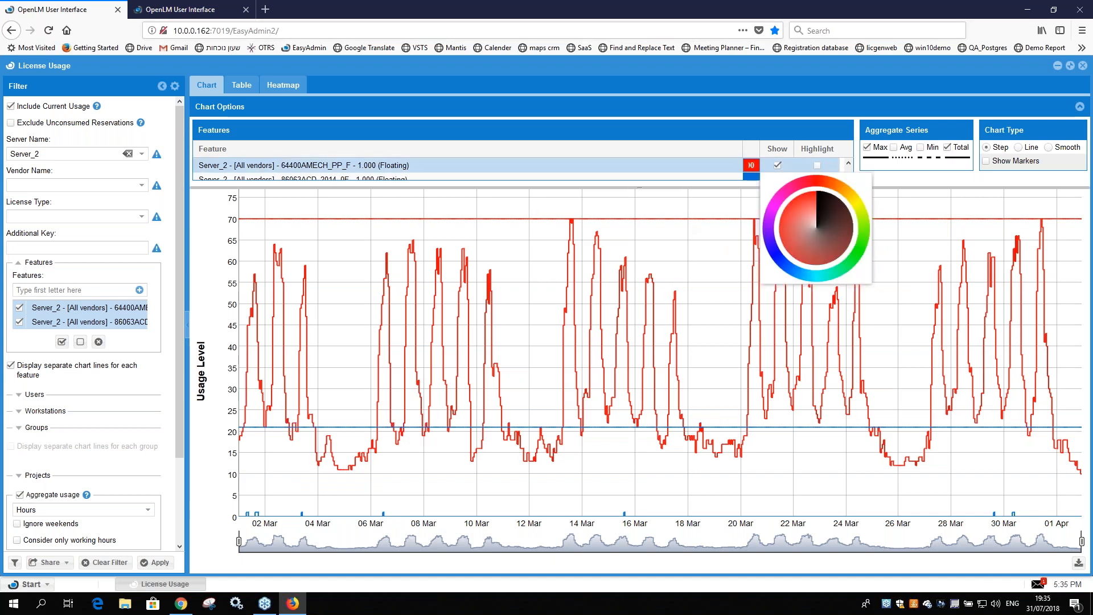
{"action": "left_click", "coordinate": [860, 251]}
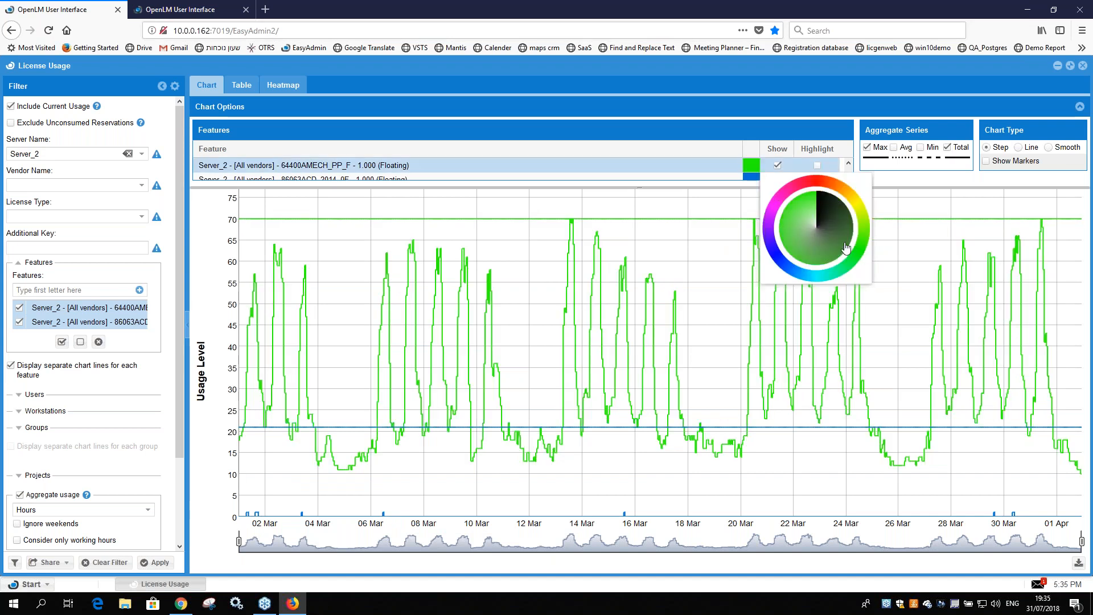
{"action": "left_click", "coordinate": [810, 188]}
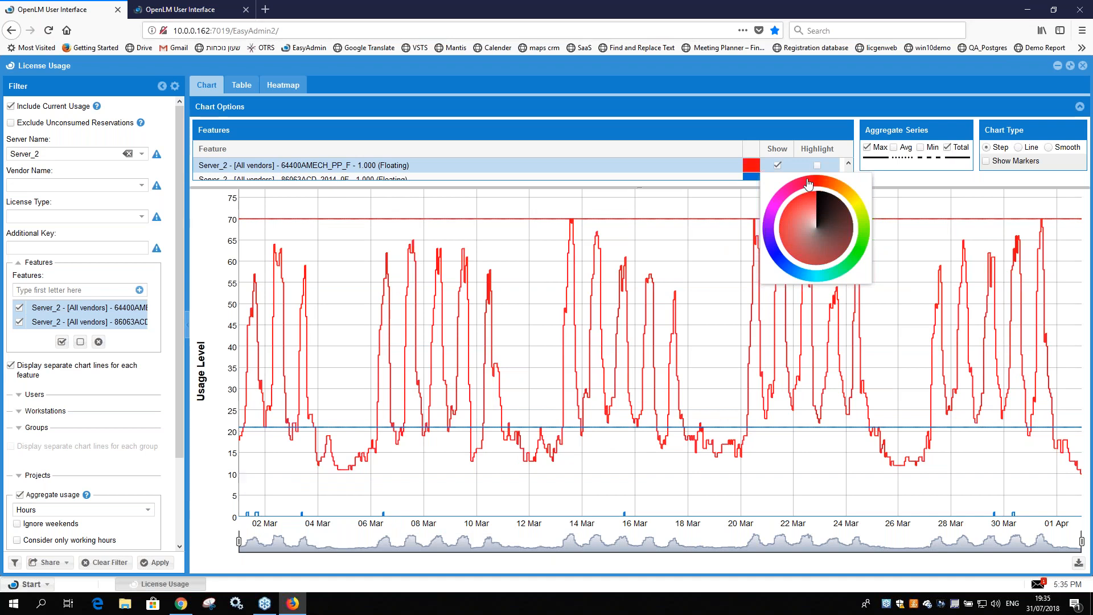
{"action": "left_click", "coordinate": [817, 165]}
{"action": "left_click", "coordinate": [817, 165]}
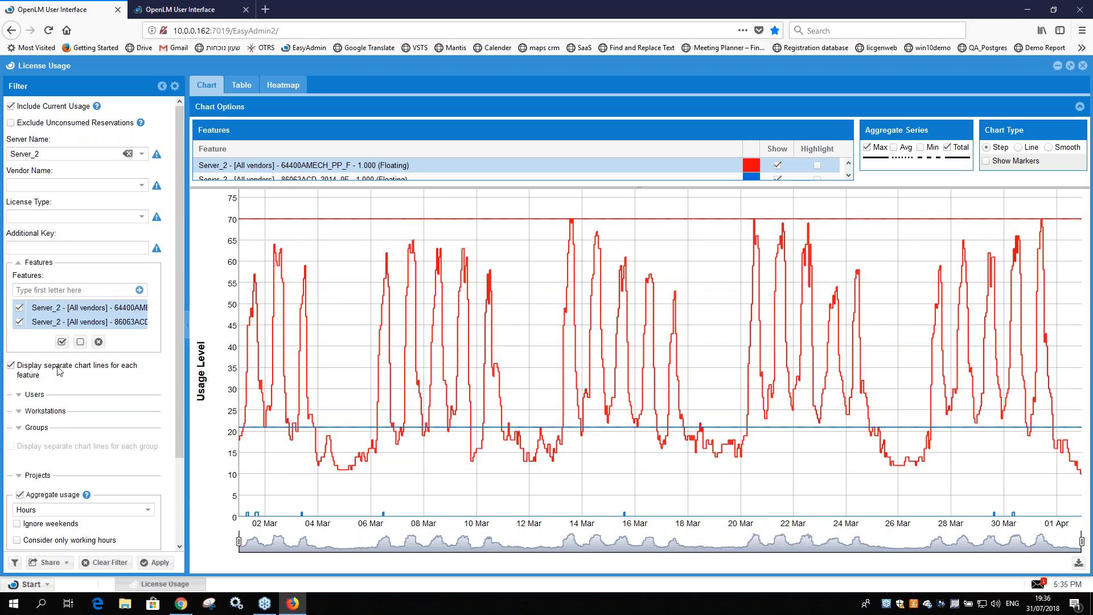
Step: Run the report with both features combined into a single chart line, and rerun it with separate lines for each feature
{"action": "left_click", "coordinate": [11, 366]}
{"action": "left_click", "coordinate": [159, 562]}
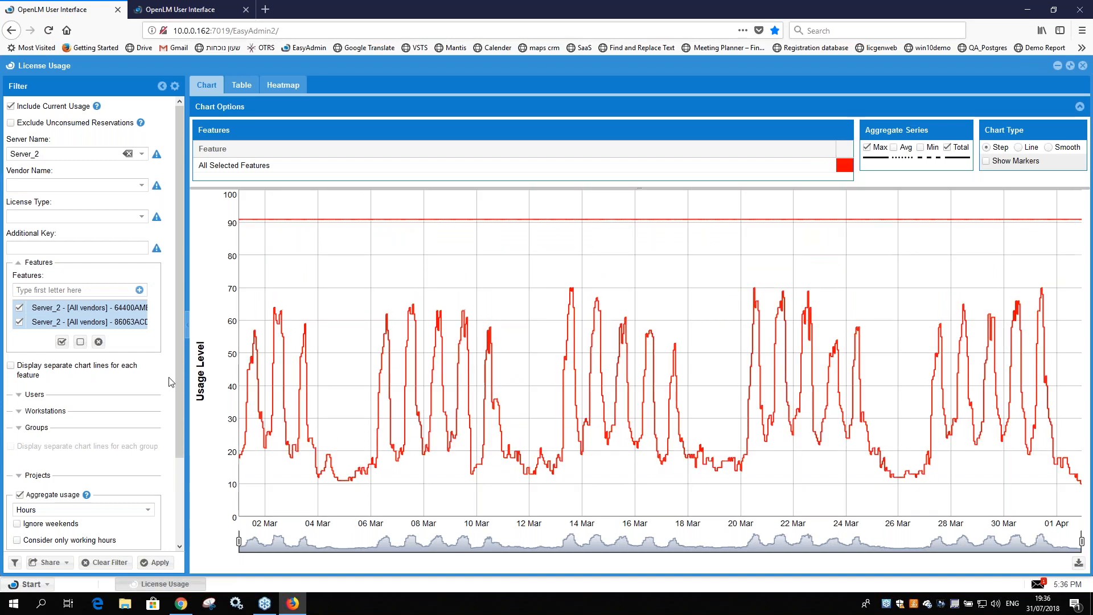
{"action": "left_click", "coordinate": [12, 365]}
{"action": "left_click", "coordinate": [162, 561]}
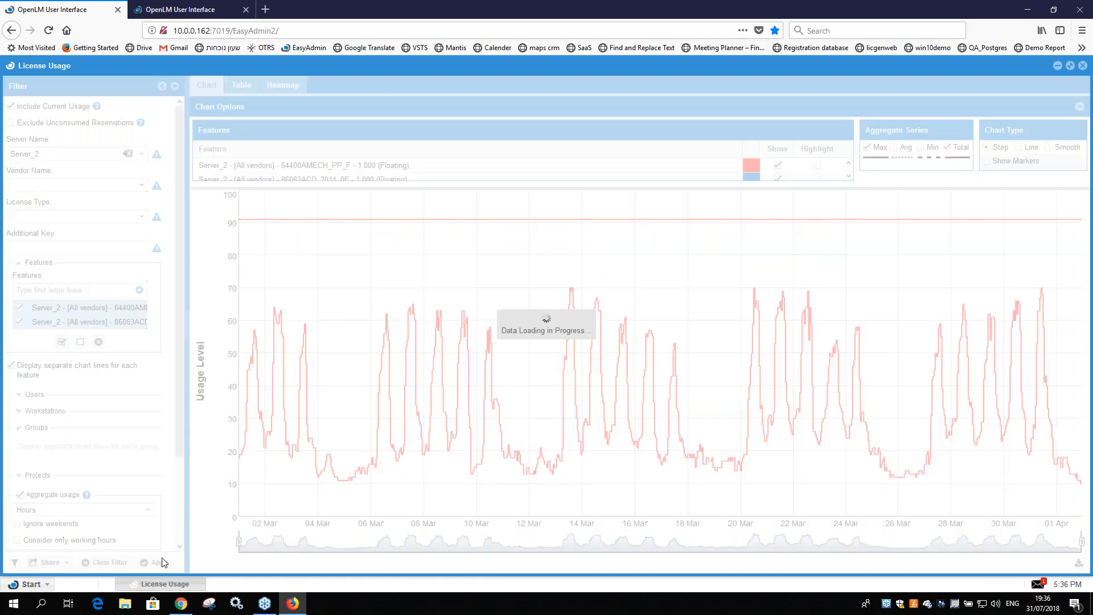
Step: Look over the available time units for aggregating usage, keeping Hours selected
{"action": "scroll", "coordinate": [103, 401], "scroll_direction": "down", "scroll_amount": 3}
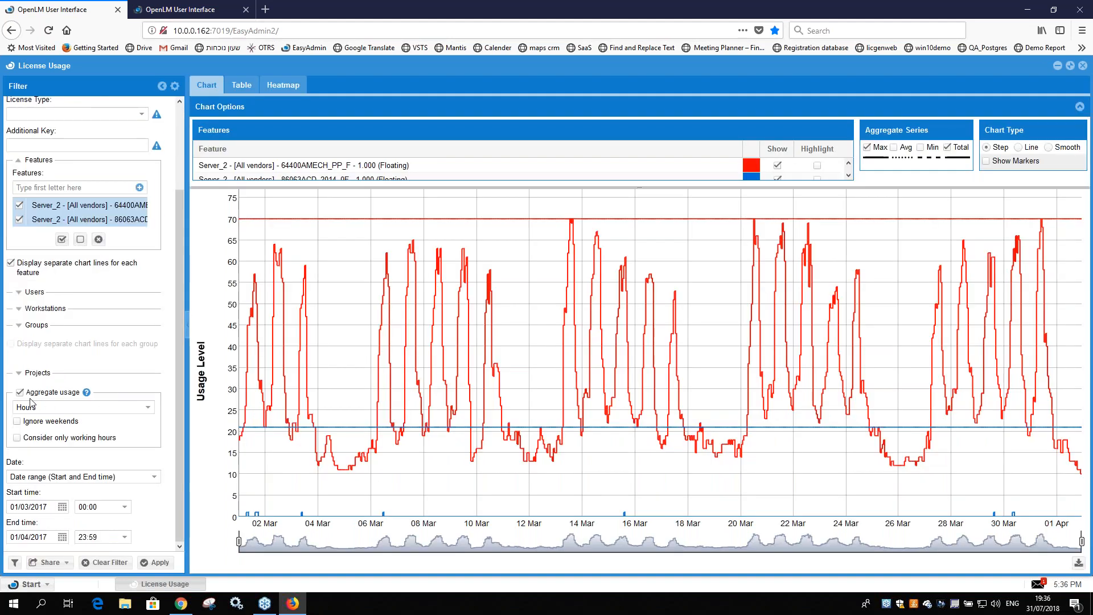
{"action": "left_click", "coordinate": [147, 410]}
{"action": "left_click", "coordinate": [146, 415]}
{"action": "left_click", "coordinate": [146, 410]}
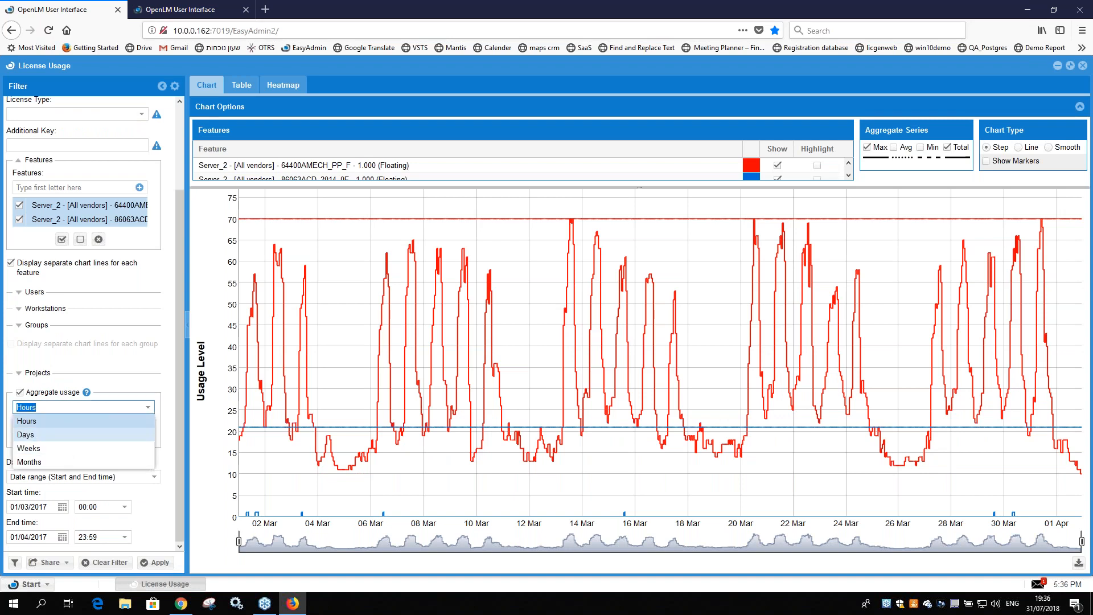
{"action": "left_click", "coordinate": [146, 376]}
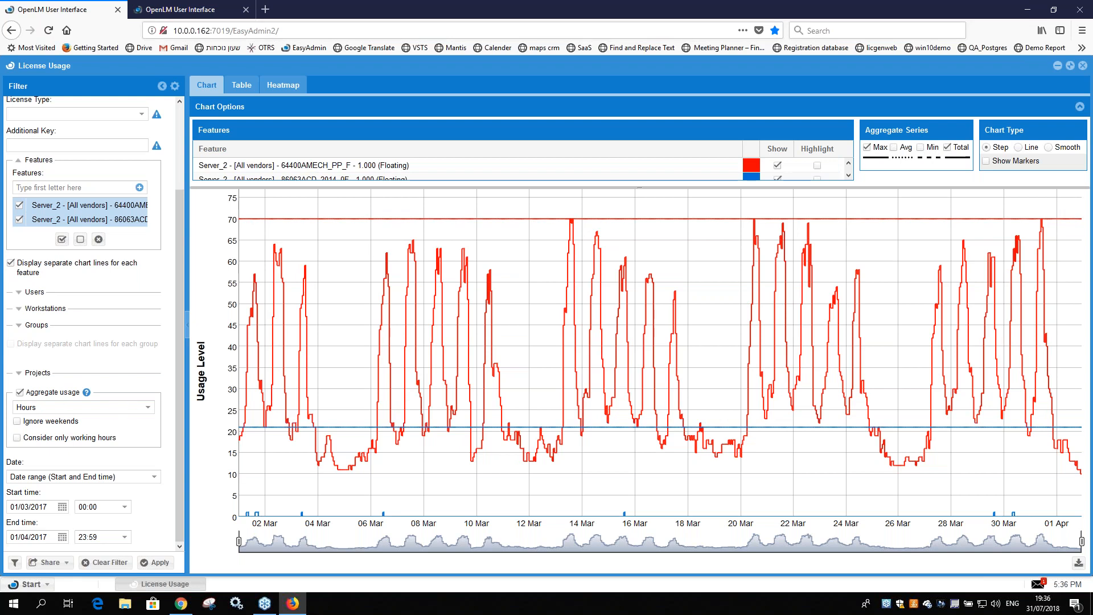
{"action": "left_click", "coordinate": [80, 407]}
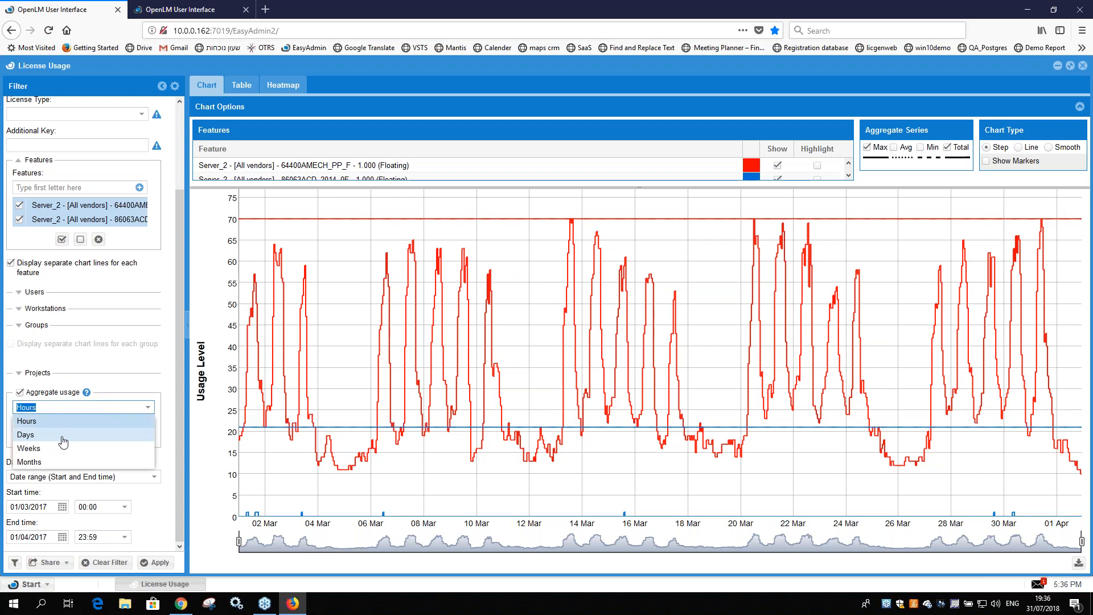
{"action": "left_click", "coordinate": [143, 380]}
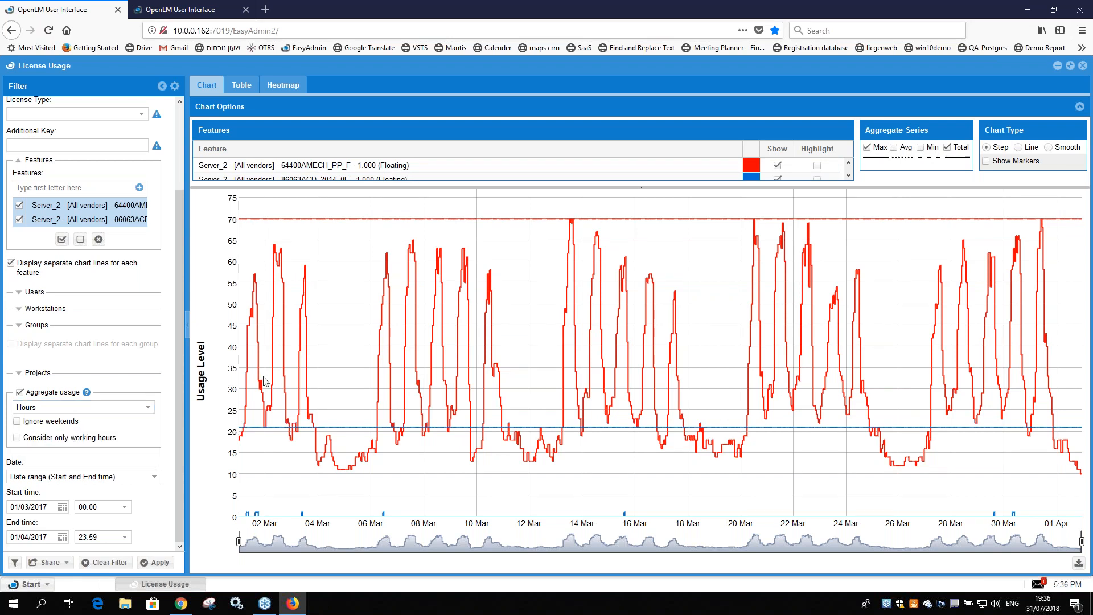
Step: Switch the displayed aggregate series from Max to Avg, and replace Avg with Min
{"action": "left_click", "coordinate": [867, 148]}
{"action": "left_click", "coordinate": [868, 148]}
{"action": "left_click", "coordinate": [893, 147]}
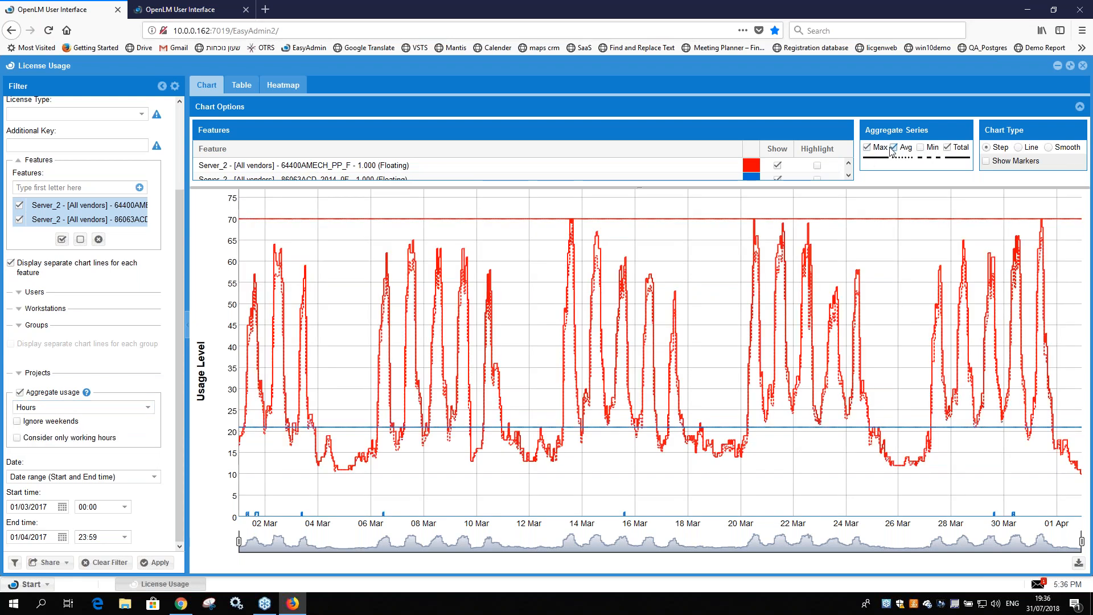
{"action": "left_click", "coordinate": [868, 148]}
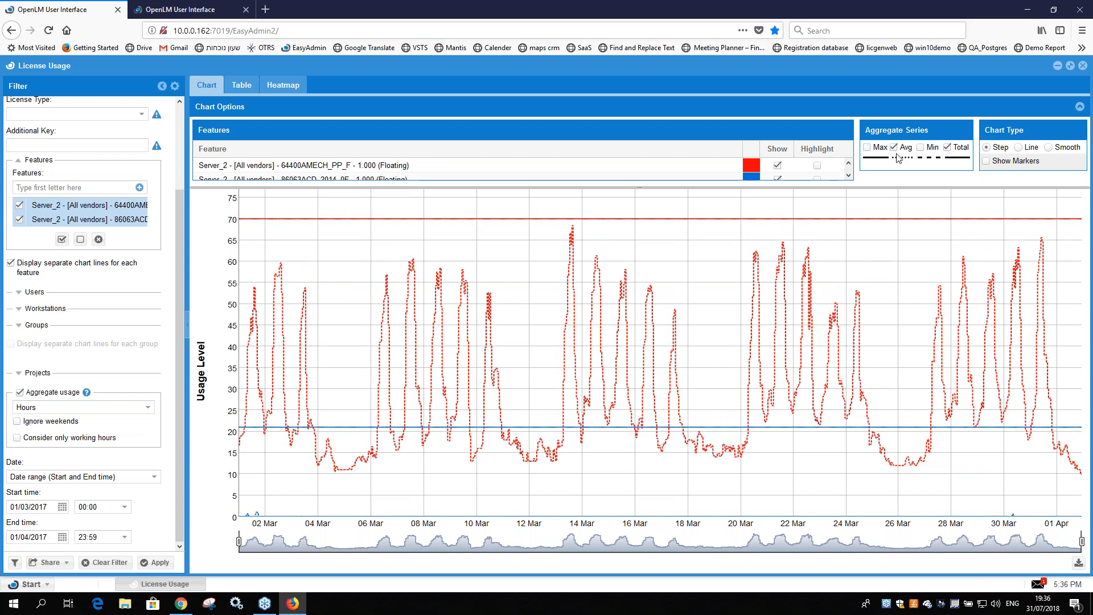
{"action": "left_click", "coordinate": [921, 148]}
{"action": "left_click", "coordinate": [893, 148]}
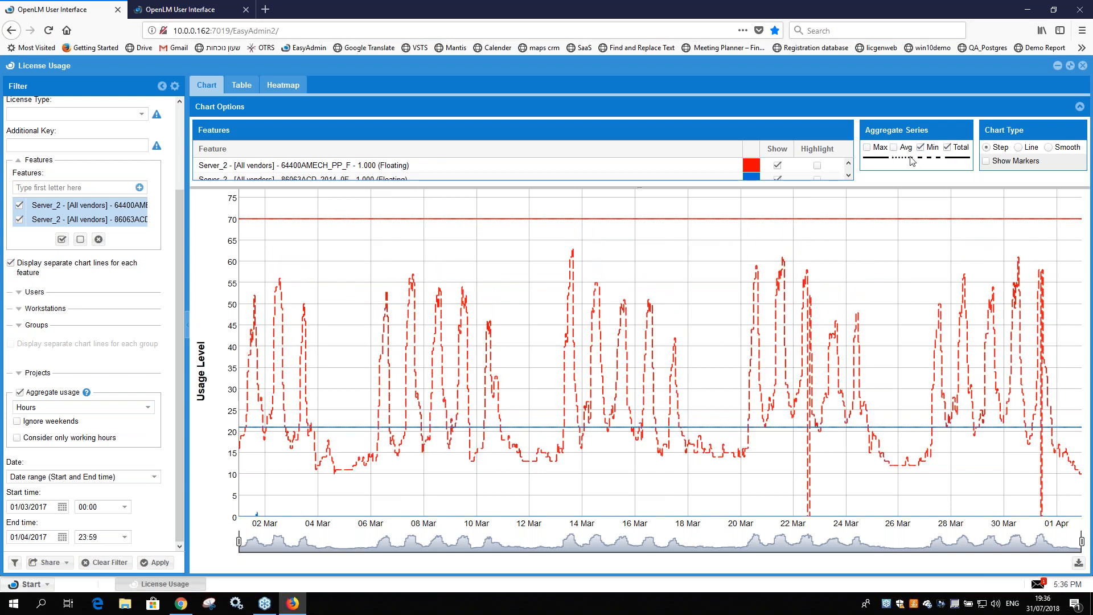
Step: Toggle the Total series off and on, and preview the Line chart type before returning to Step
{"action": "left_click", "coordinate": [947, 148]}
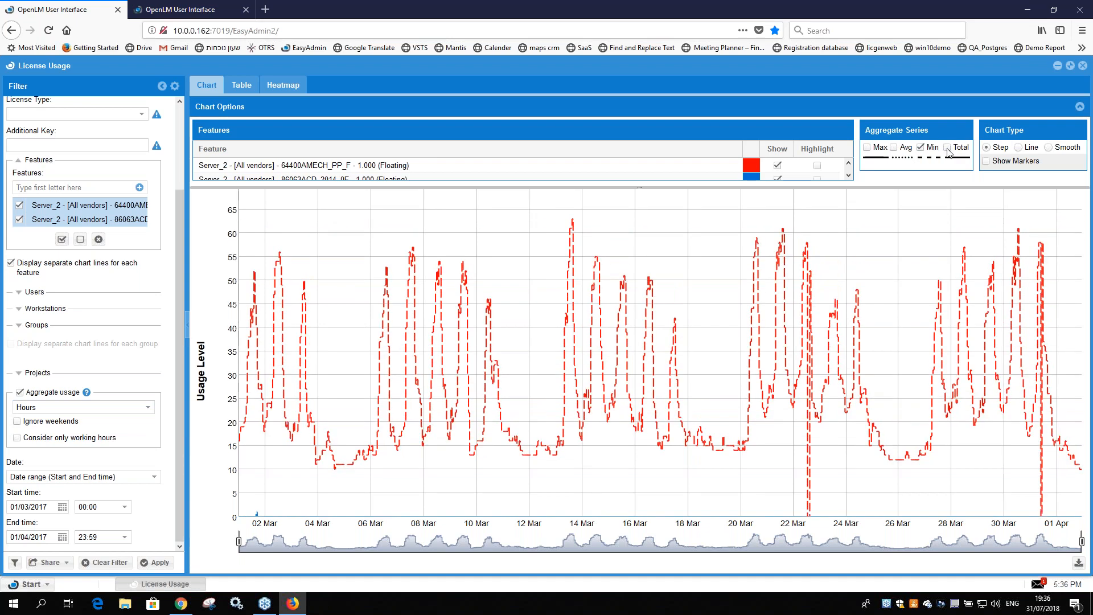
{"action": "left_click", "coordinate": [947, 148]}
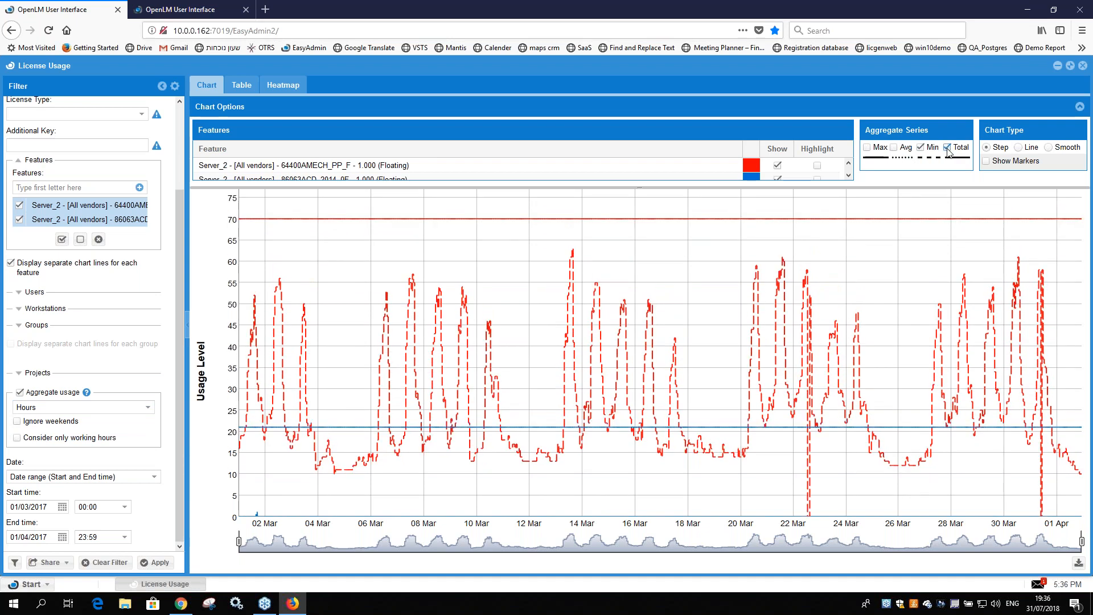
{"action": "left_click", "coordinate": [1031, 149]}
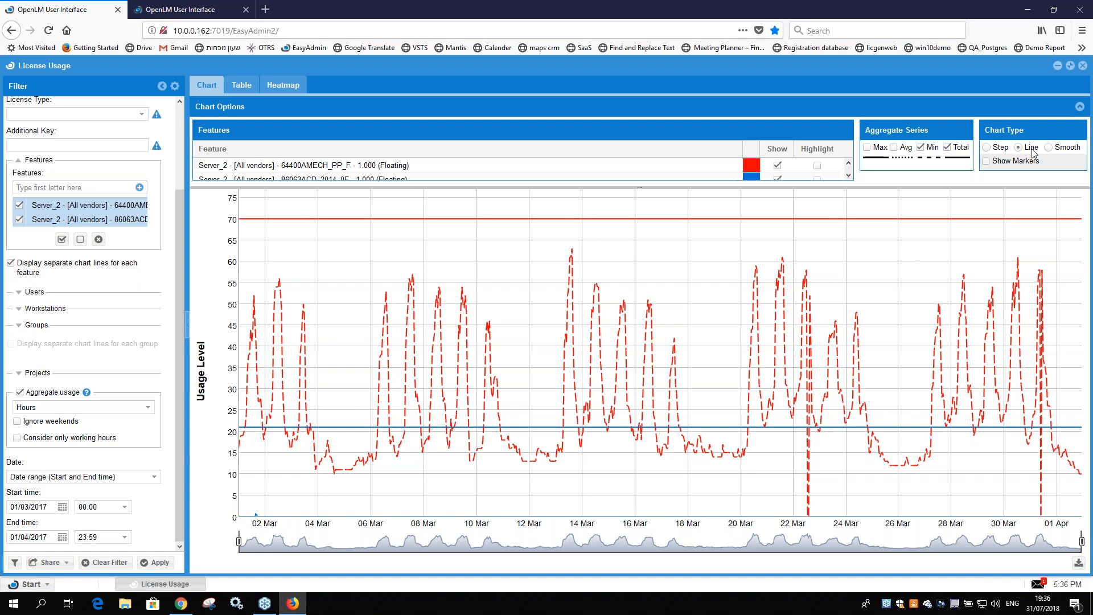
{"action": "left_click", "coordinate": [987, 148]}
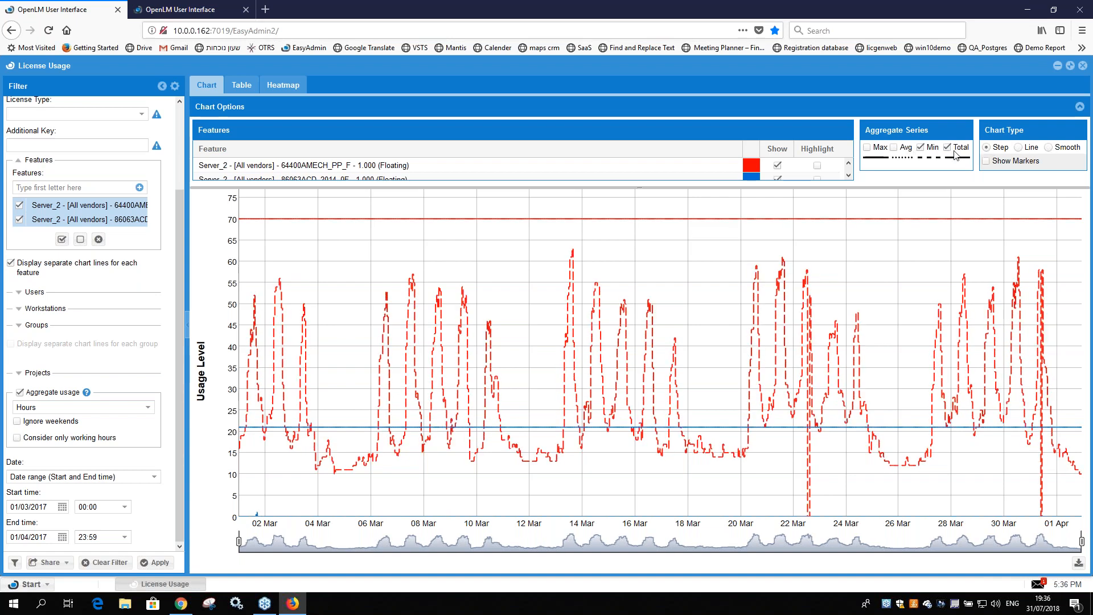
Step: Show the Max and Avg series together with Min, and hide Min and Avg to leave only Max and Total
{"action": "left_click", "coordinate": [867, 148]}
{"action": "left_click", "coordinate": [895, 149]}
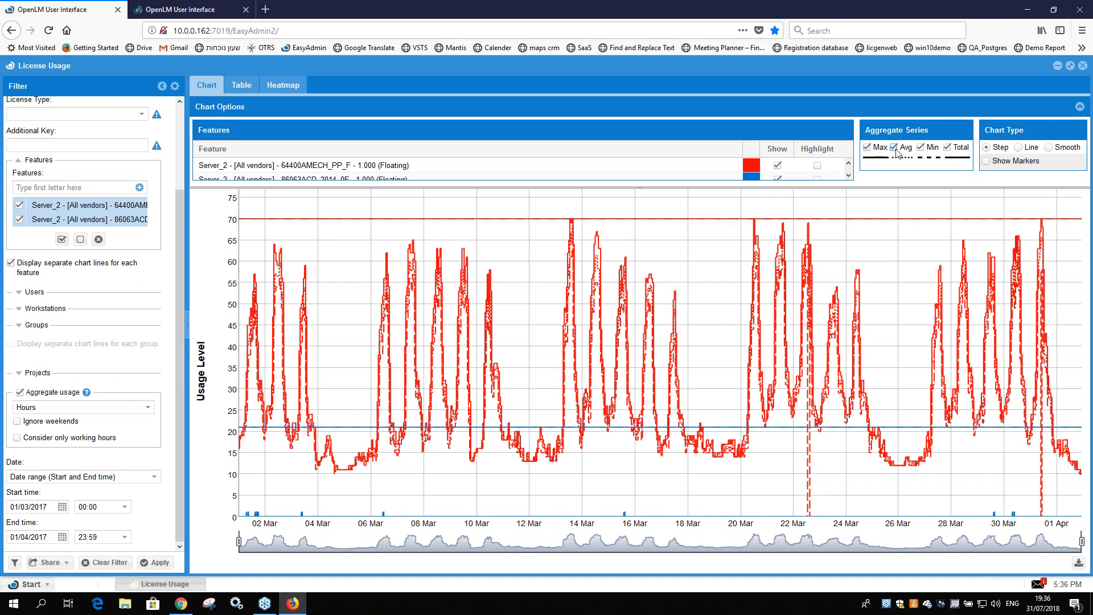
{"action": "left_click", "coordinate": [920, 148]}
{"action": "left_click", "coordinate": [894, 148]}
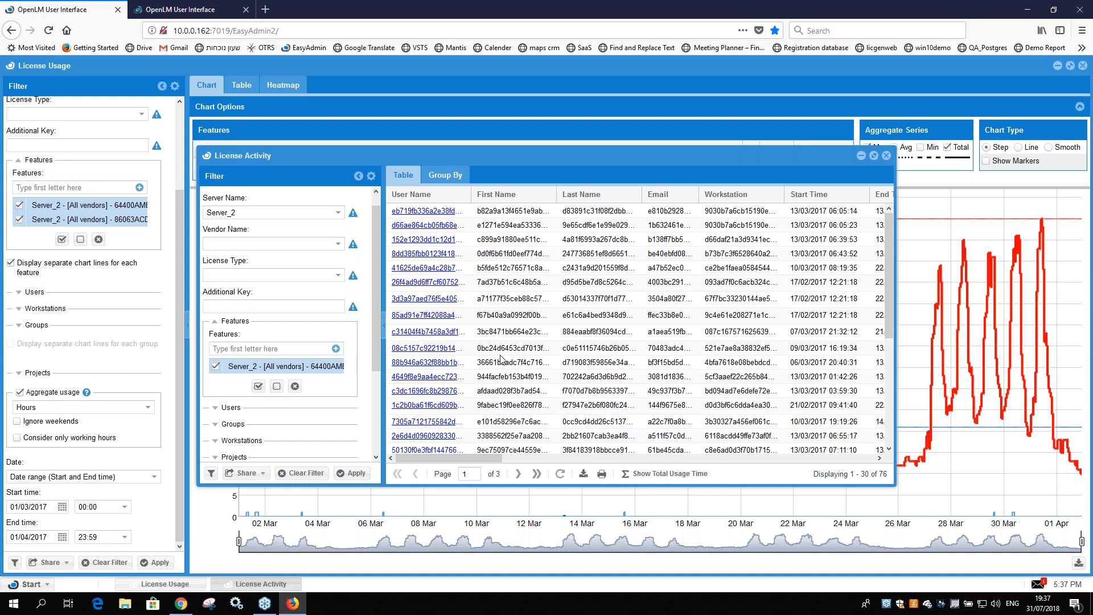
Step: Examine the user, group and idle time columns of the 64400AMECH_PP_F license activity records, and close the License Activity window
{"action": "left_click_drag", "start_coordinate": [421, 459], "coordinate": [844, 451]}
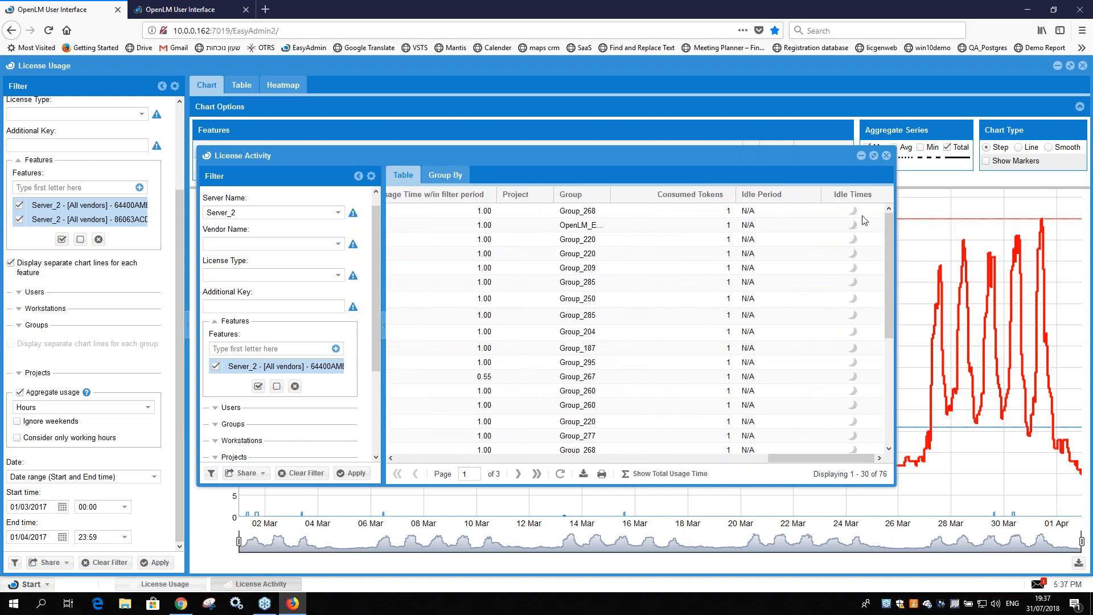
{"action": "left_click", "coordinate": [569, 269]}
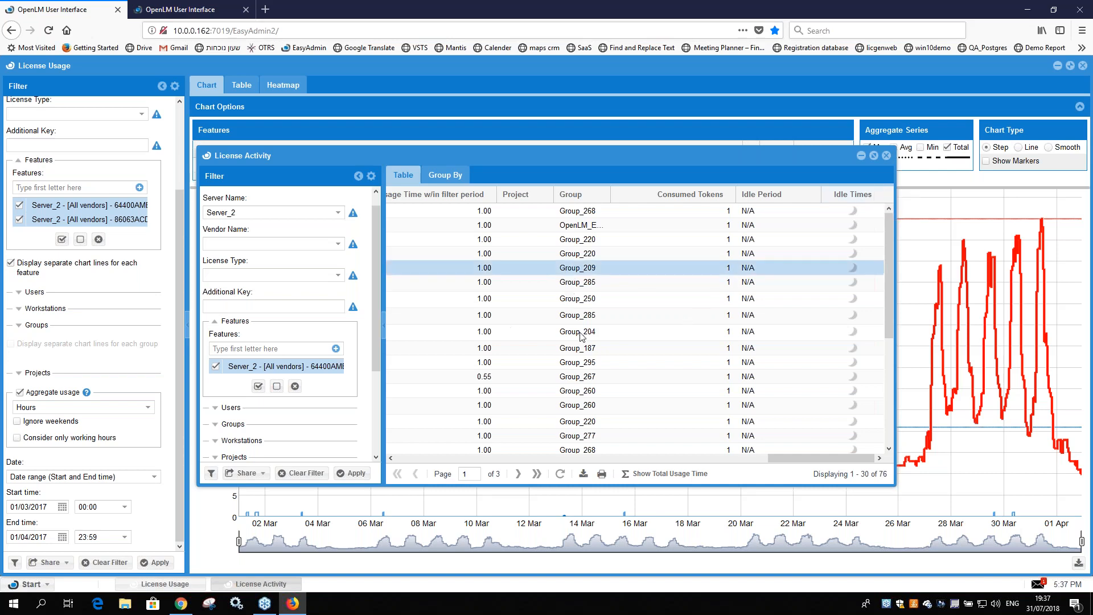
{"action": "left_click_drag", "start_coordinate": [820, 460], "coordinate": [340, 451]}
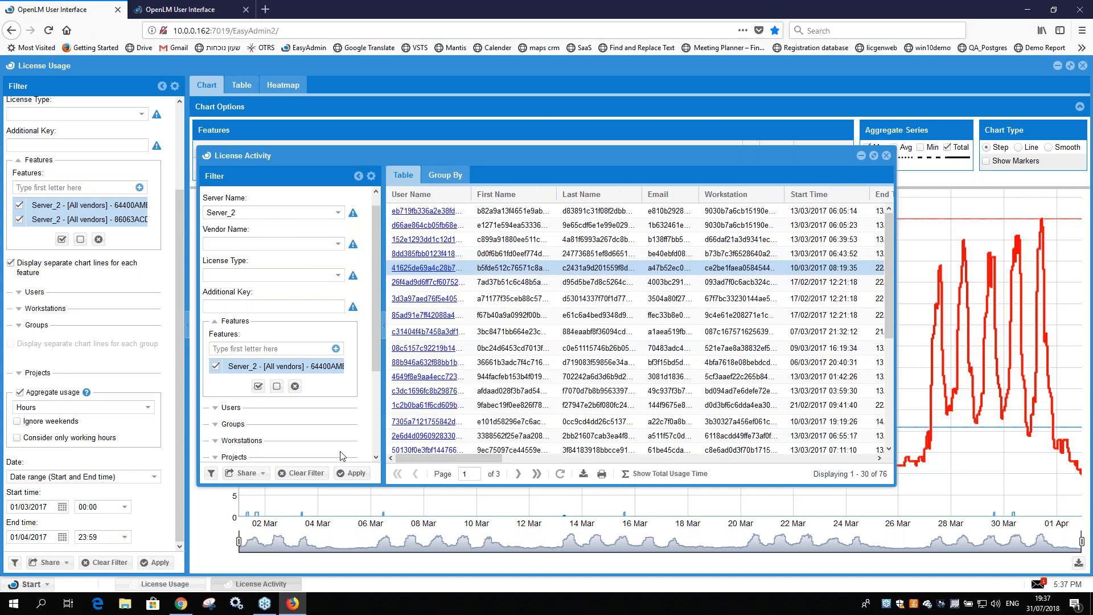
{"action": "left_click", "coordinate": [455, 228]}
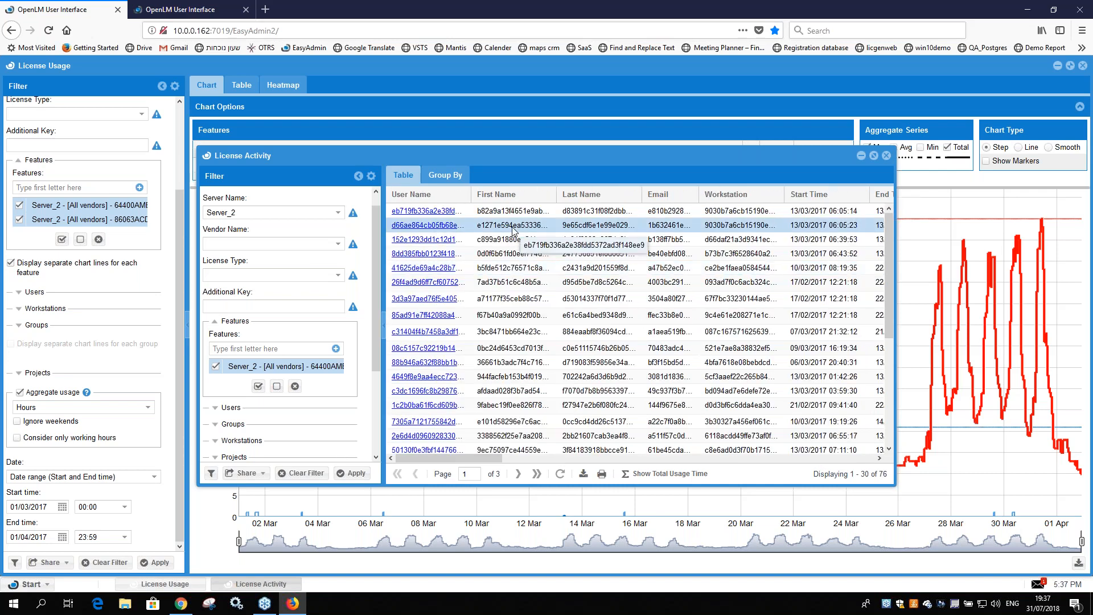
{"action": "double_click", "coordinate": [597, 224]}
{"action": "left_click", "coordinate": [886, 156]}
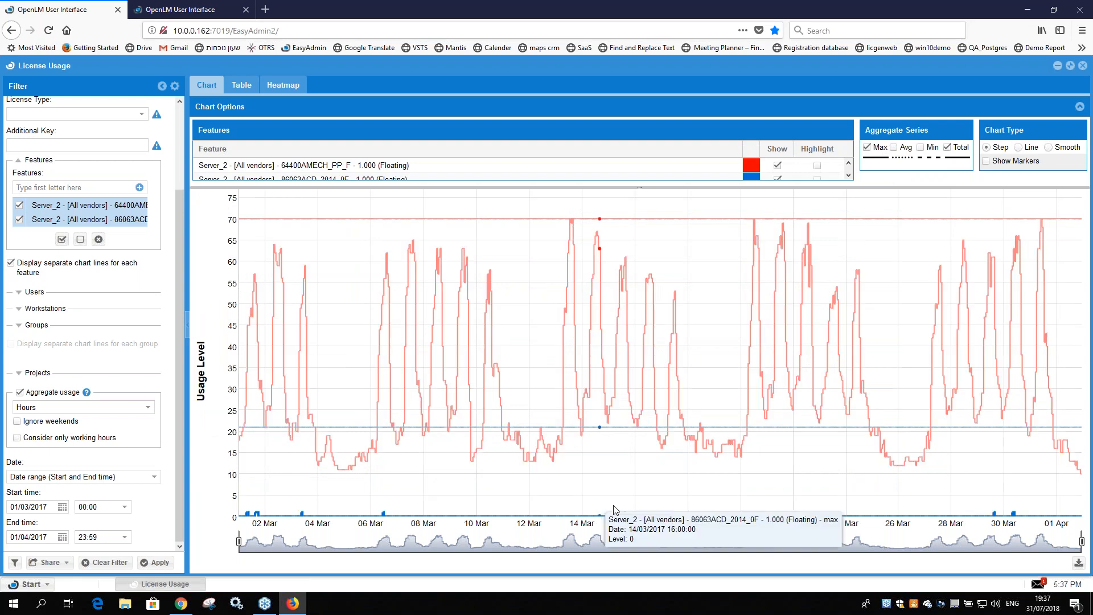
Step: Regenerate the usage chart ignoring weekends and considering only working hours
{"action": "left_click", "coordinate": [17, 421]}
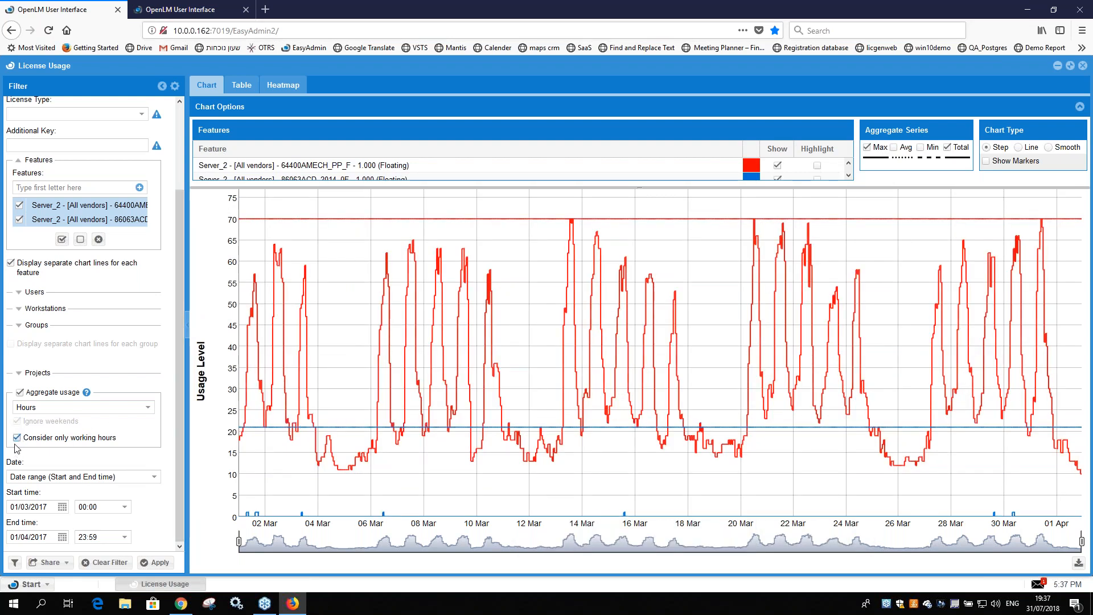
{"action": "left_click", "coordinate": [17, 439]}
{"action": "left_click", "coordinate": [163, 566]}
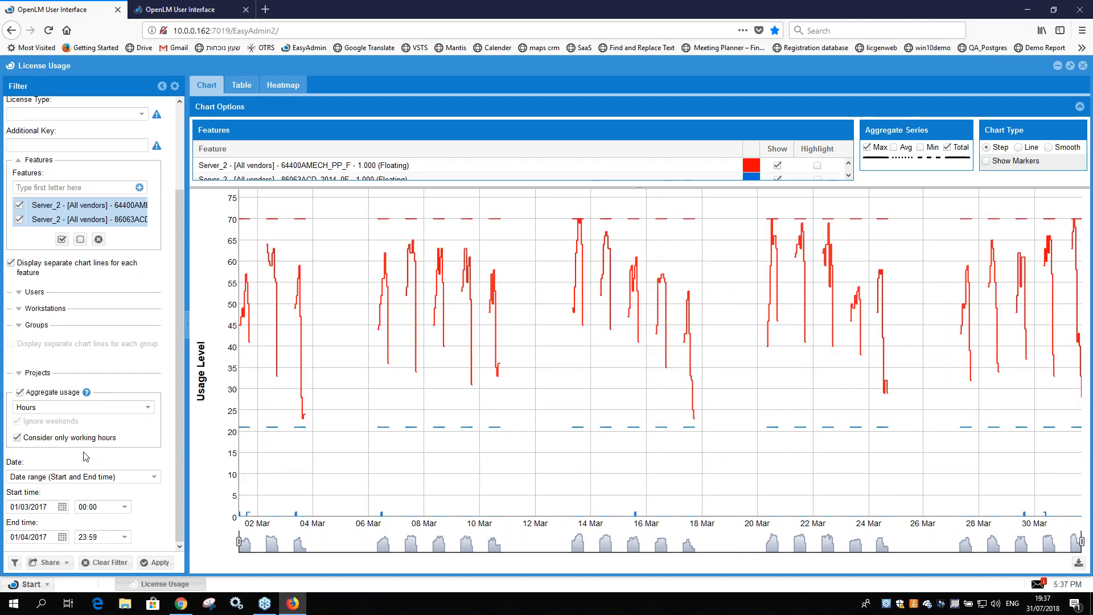
Step: Turn off the working-hours and ignore-weekends restrictions and regenerate the usage chart
{"action": "scroll", "coordinate": [94, 449], "scroll_direction": "up", "scroll_amount": 3}
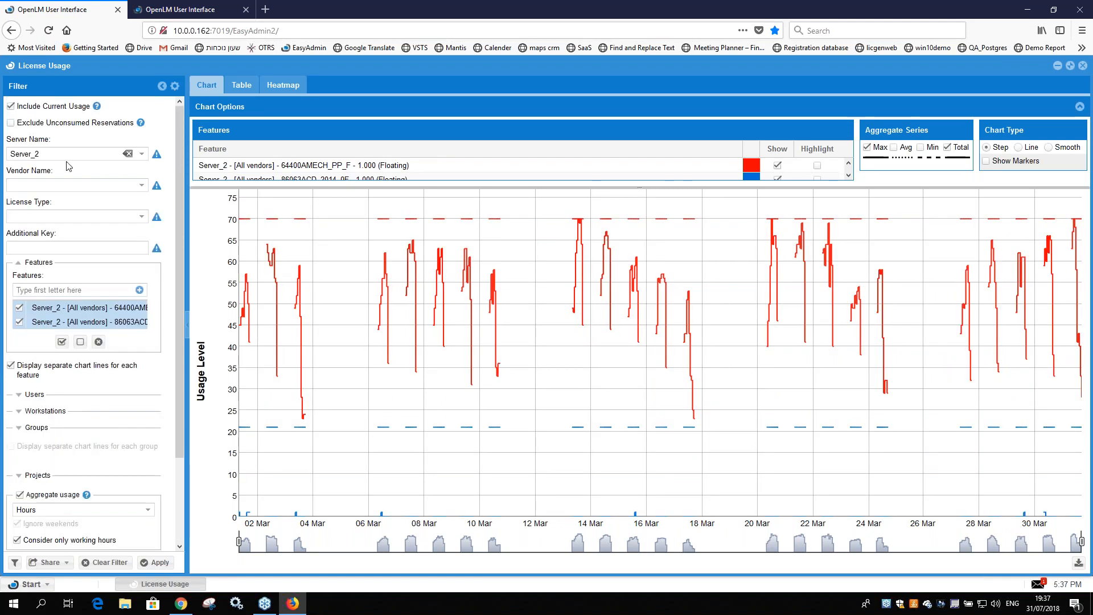
{"action": "scroll", "coordinate": [30, 515], "scroll_direction": "down", "scroll_amount": 1}
{"action": "scroll", "coordinate": [23, 484], "scroll_direction": "down", "scroll_amount": 3}
{"action": "left_click", "coordinate": [16, 488]}
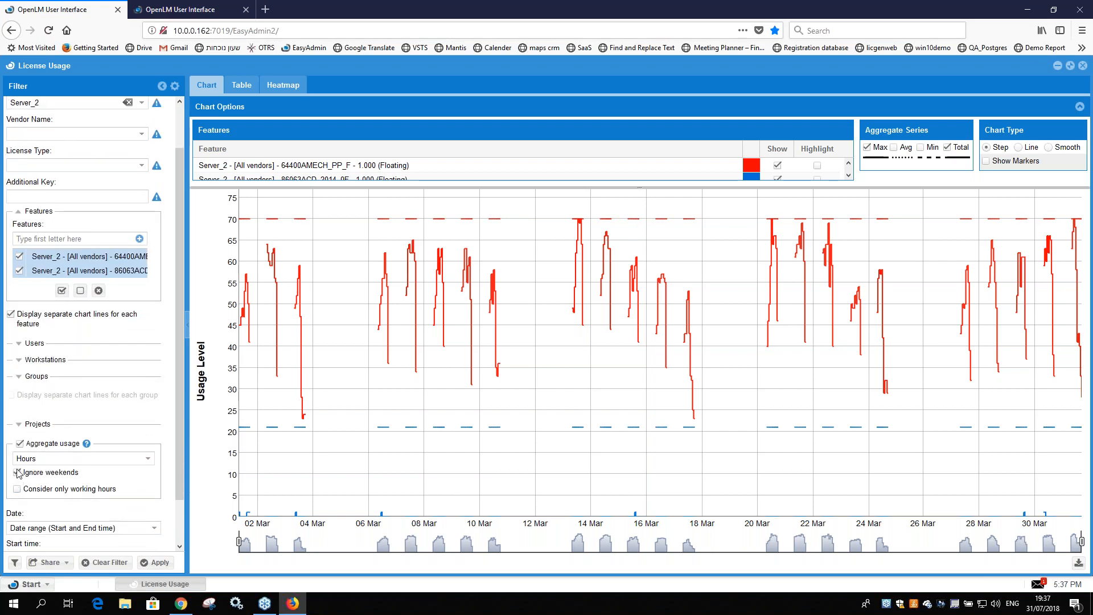
{"action": "left_click", "coordinate": [160, 562]}
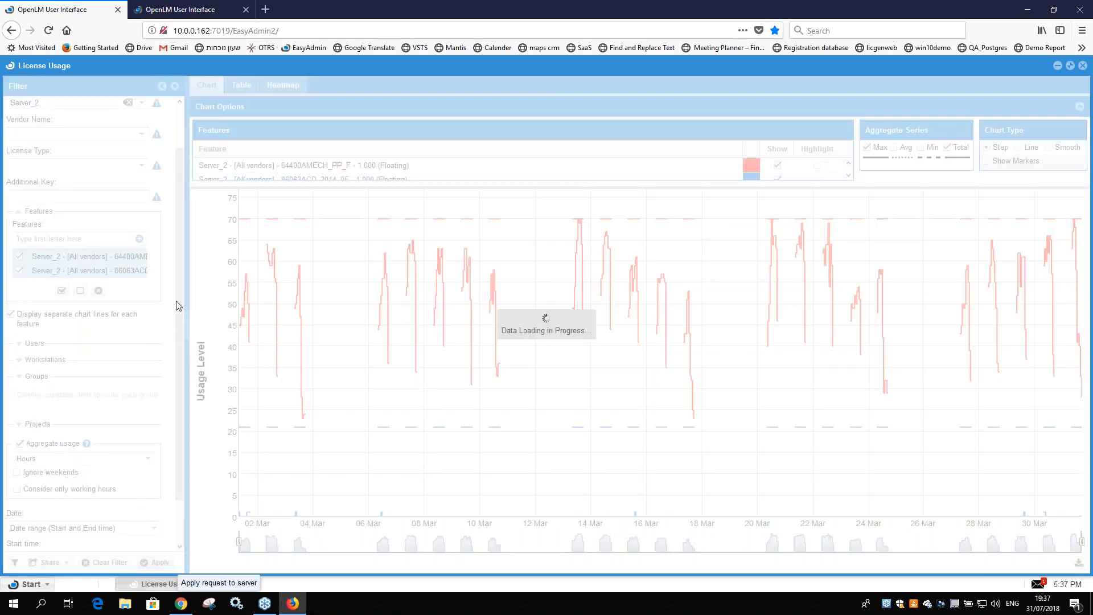
{"action": "scroll", "coordinate": [164, 281], "scroll_direction": "up", "scroll_amount": 2}
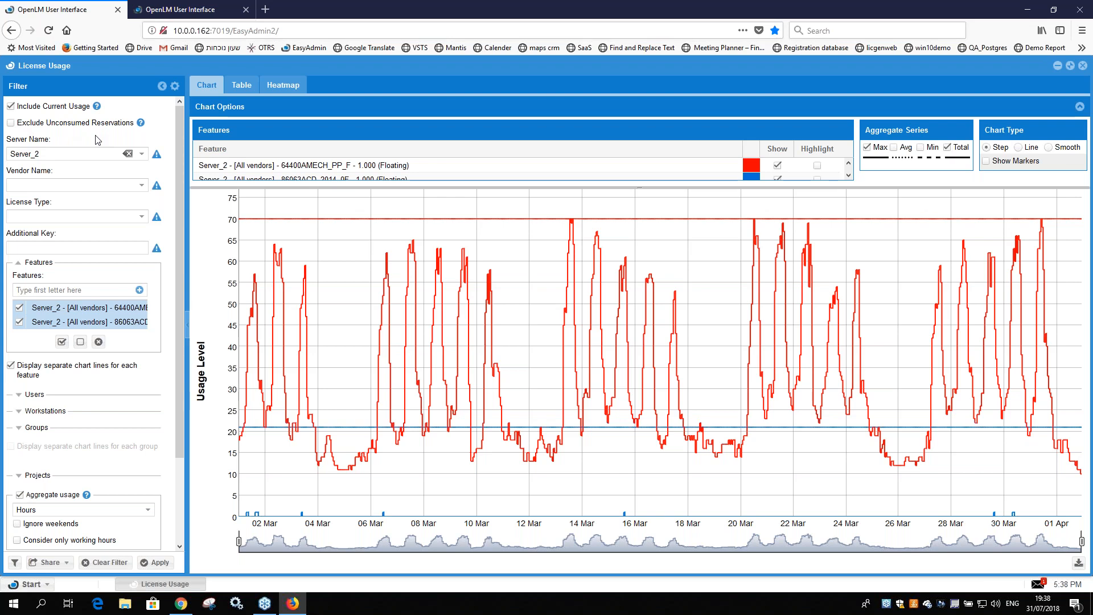
Step: Enable Exclude Unconsumed Reservations in the filter and disable it again
{"action": "left_click", "coordinate": [11, 122]}
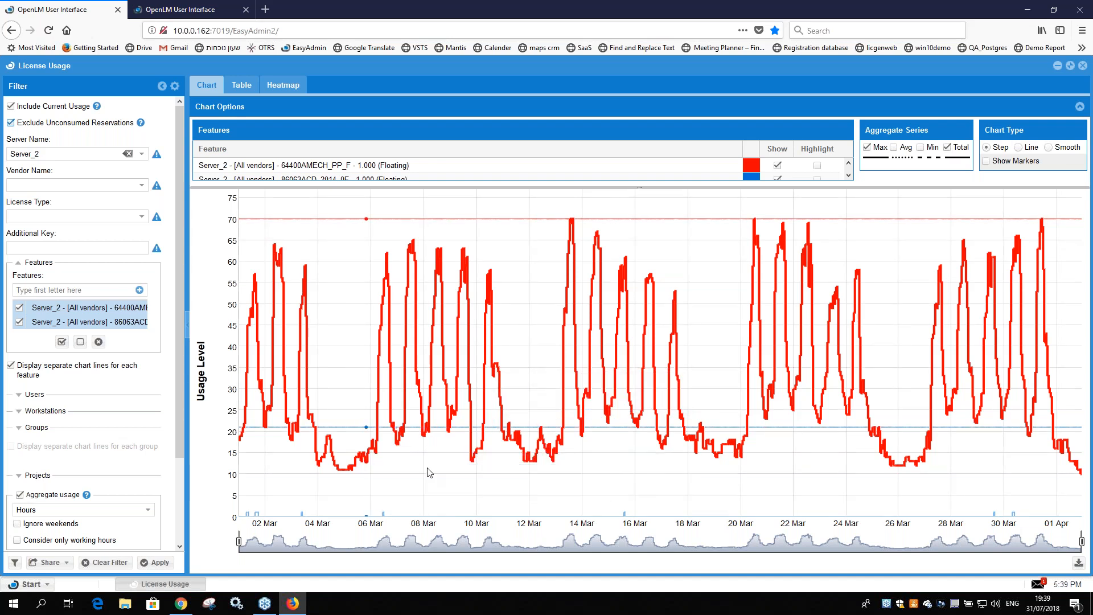
{"action": "left_click", "coordinate": [11, 123]}
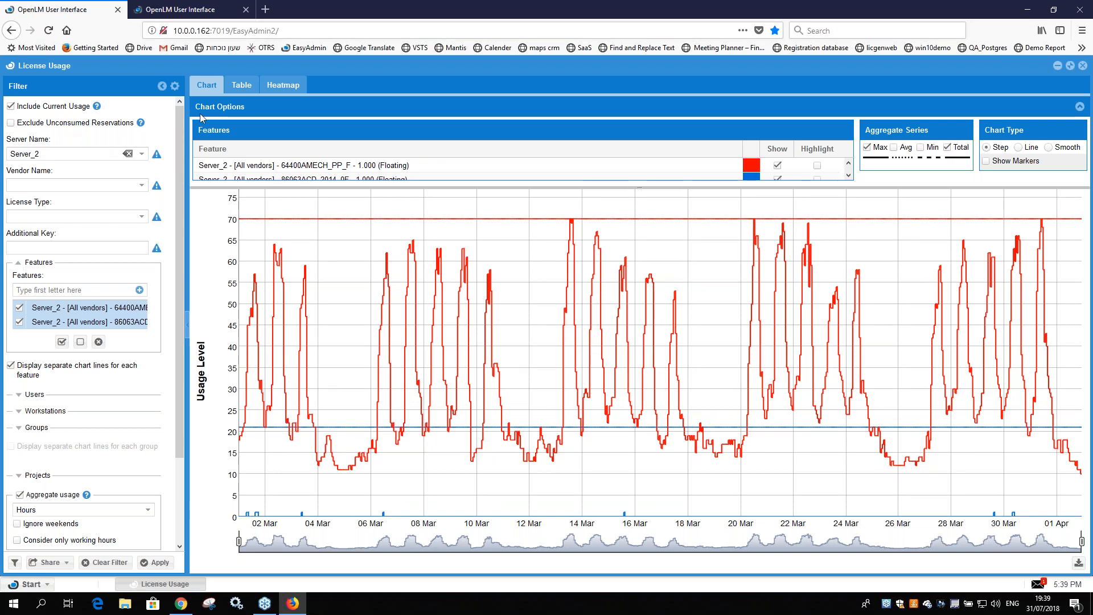
Step: Examine the usage results of the two selected features as a table and as a heatmap down to its percentage legend
{"action": "left_click", "coordinate": [278, 91]}
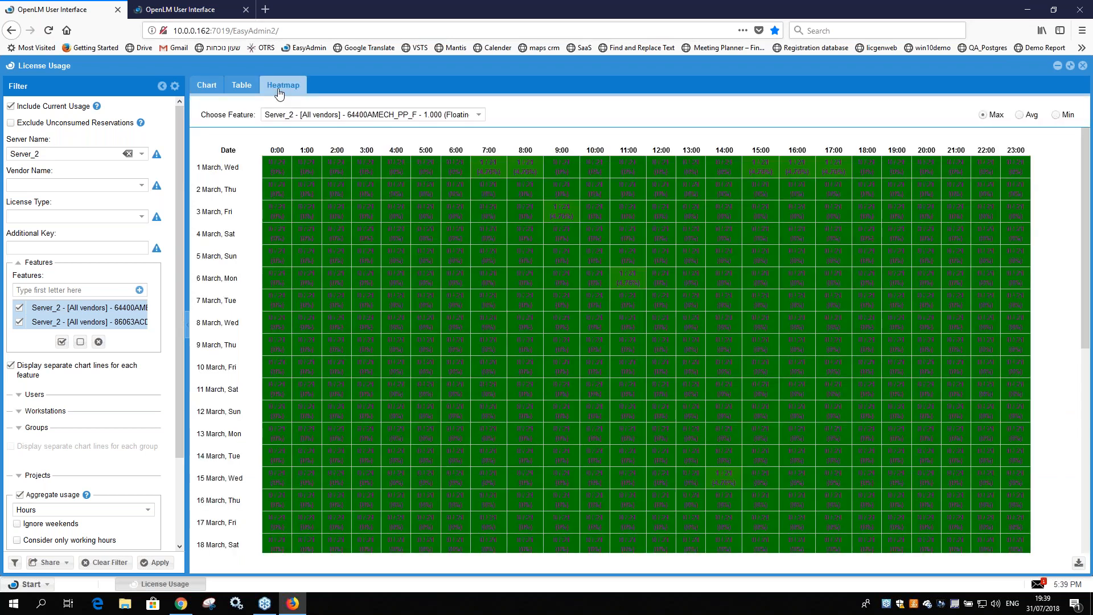
{"action": "left_click", "coordinate": [246, 93]}
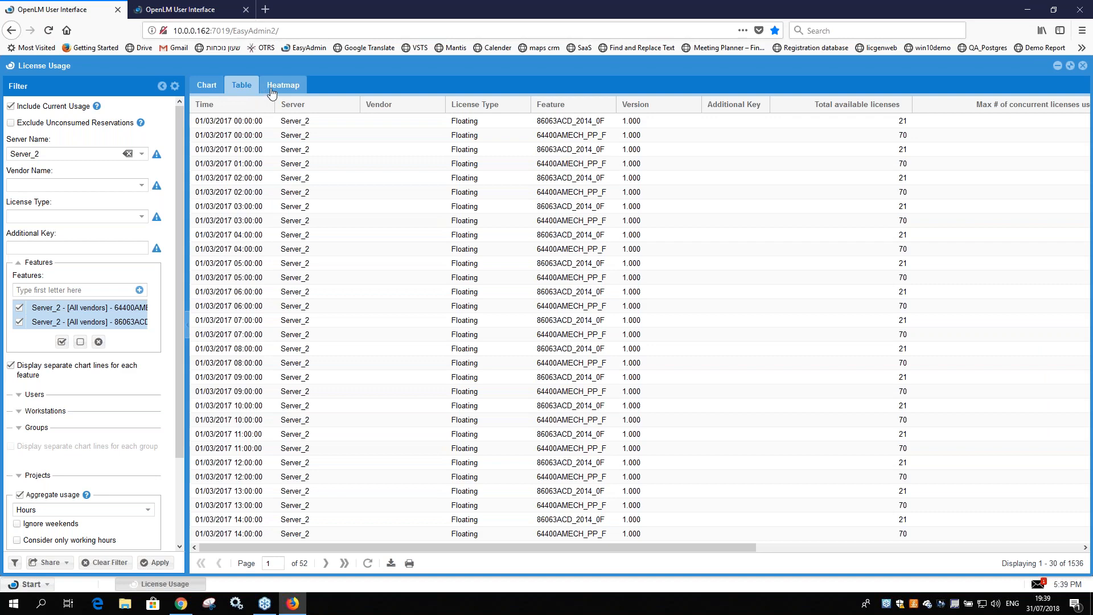
{"action": "left_click", "coordinate": [271, 88]}
{"action": "scroll", "coordinate": [595, 300], "scroll_direction": "down", "scroll_amount": 2}
{"action": "scroll", "coordinate": [598, 297], "scroll_direction": "down", "scroll_amount": 5}
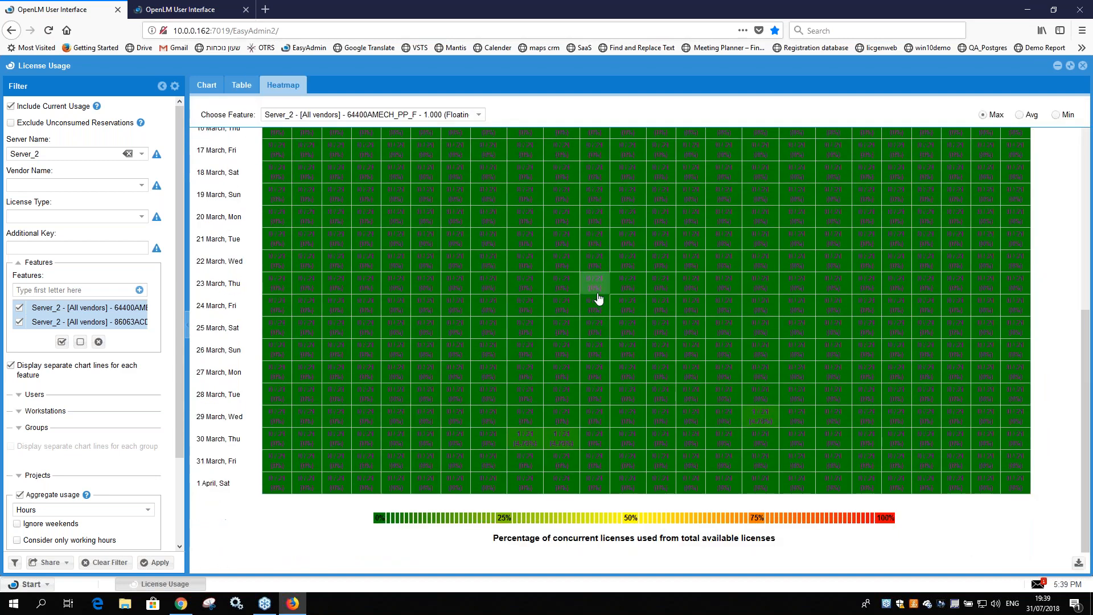
Step: Deselect the 86063ACD feature, regenerate the chart for 64400AMECH_PP_F alone, and view that feature's usage heatmap
{"action": "left_click", "coordinate": [207, 85]}
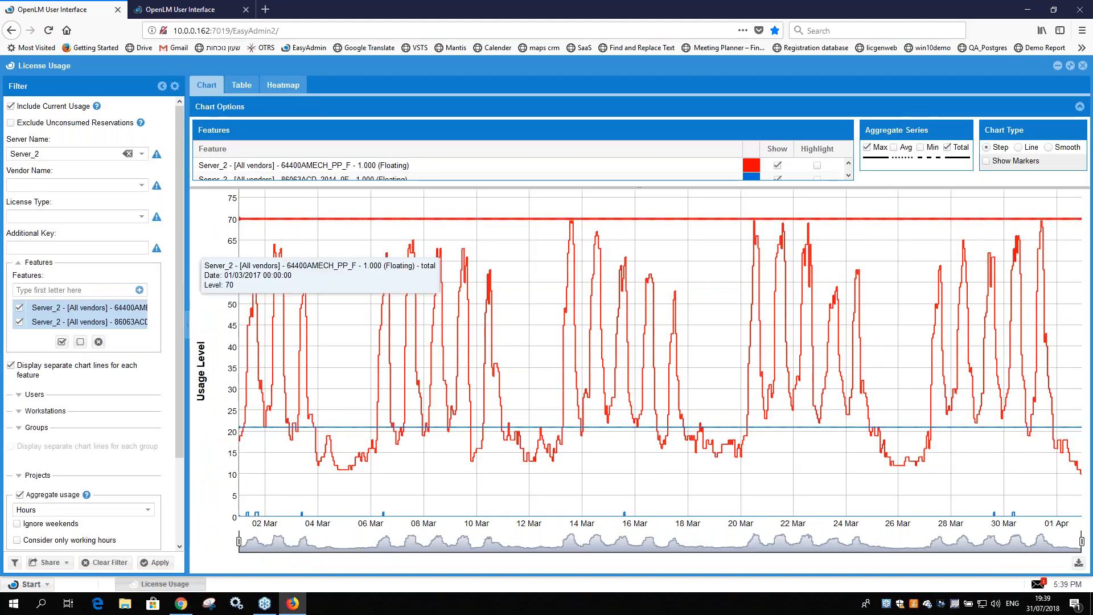
{"action": "left_click", "coordinate": [19, 321]}
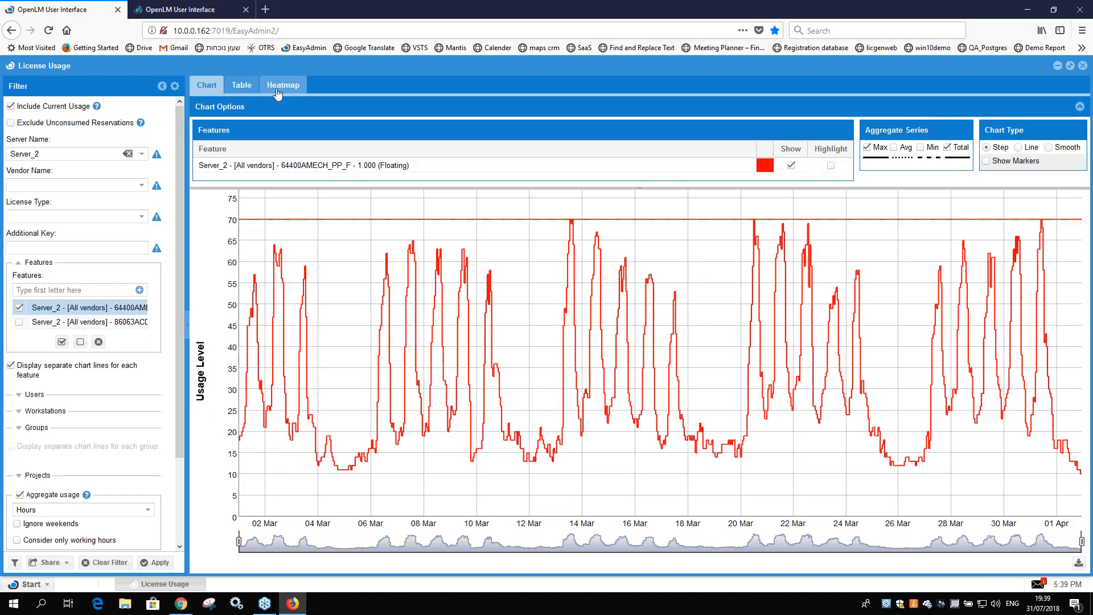
{"action": "left_click", "coordinate": [277, 92]}
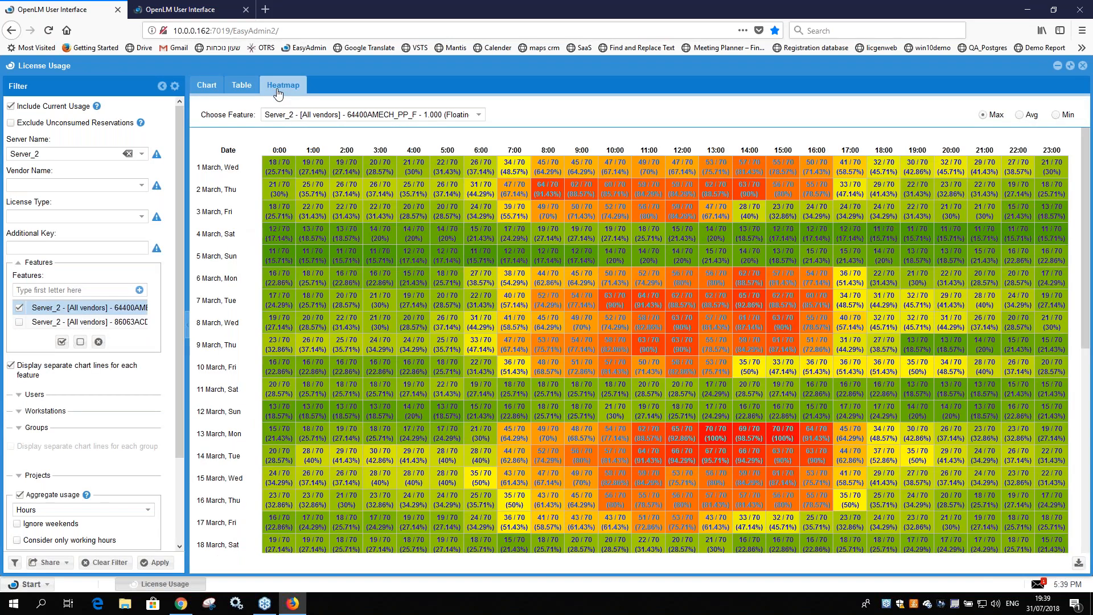
{"action": "scroll", "coordinate": [836, 334], "scroll_direction": "down", "scroll_amount": 6}
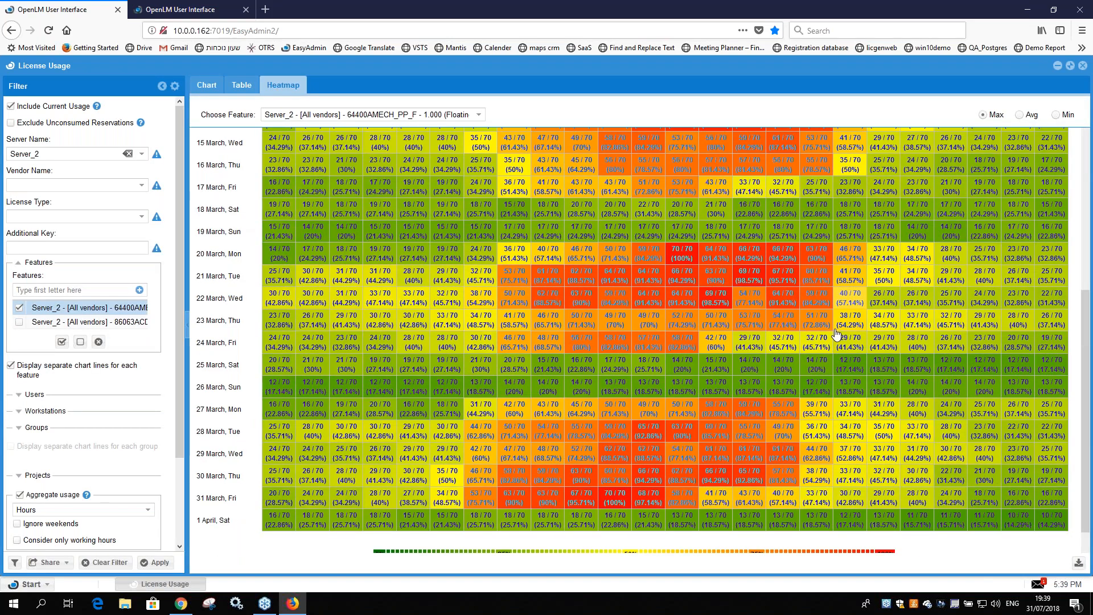
{"action": "left_click", "coordinate": [279, 90]}
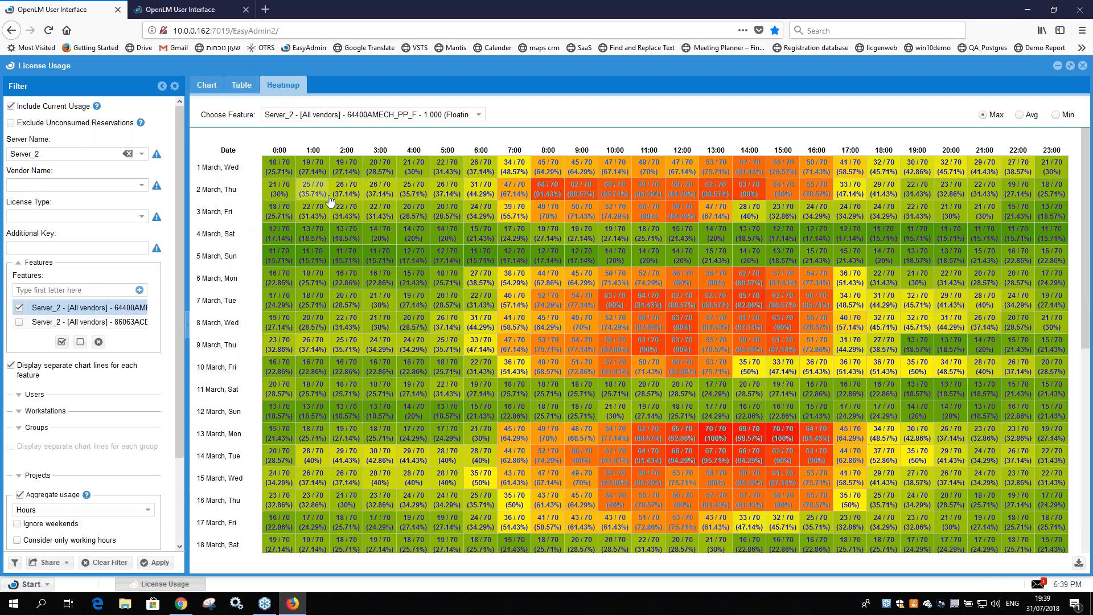
Step: Compare the 64400AMECH_PP_F usage peaks in the chart with the matching dates and hours in the heatmap
{"action": "left_click", "coordinate": [208, 86]}
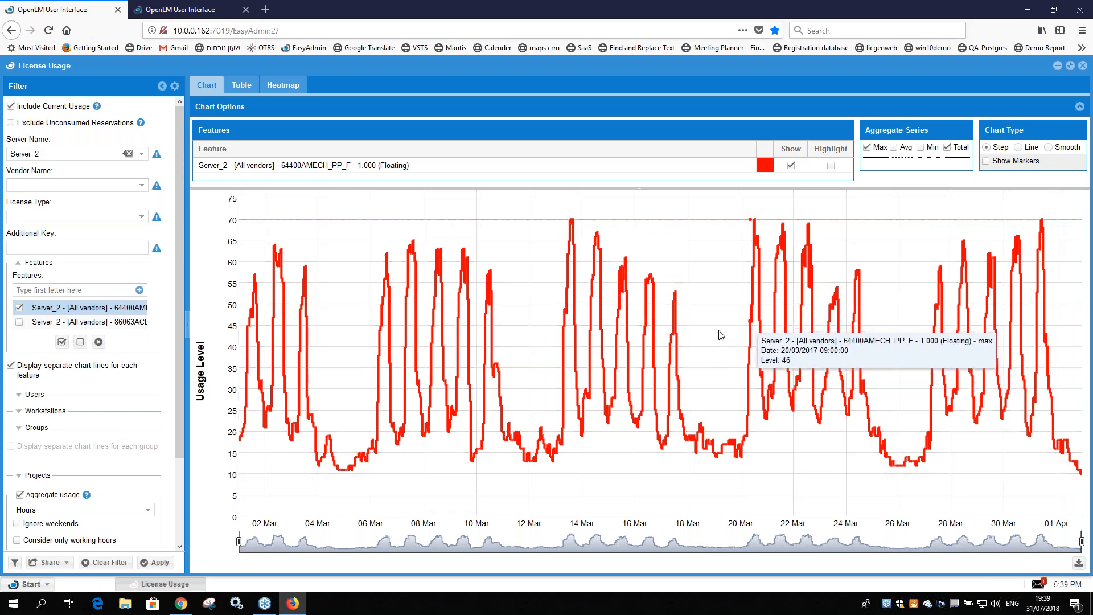
{"action": "left_click", "coordinate": [288, 87]}
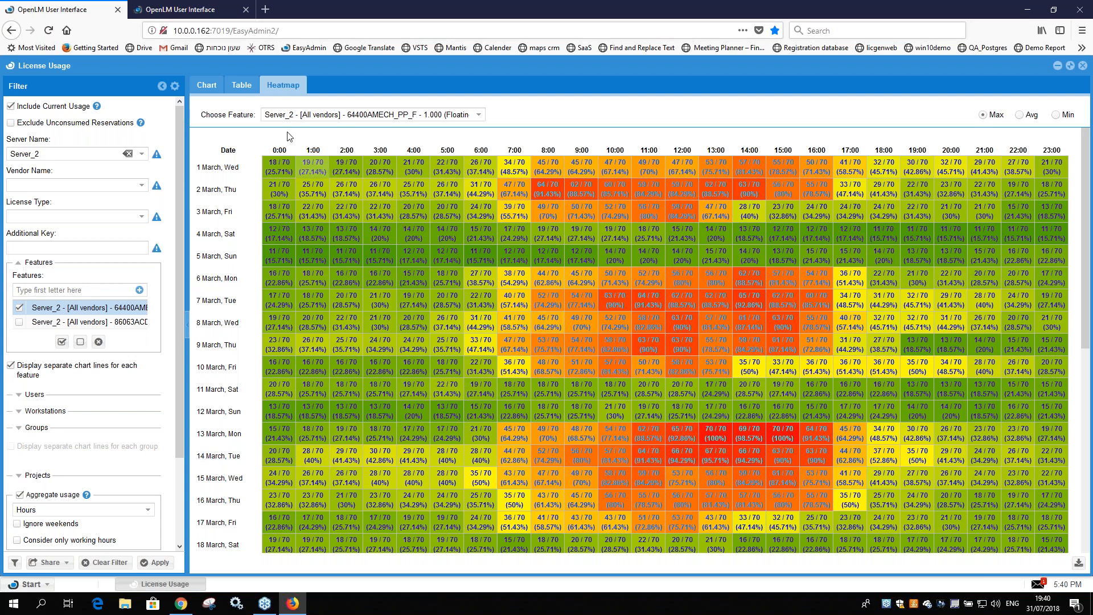
{"action": "left_click", "coordinate": [212, 86]}
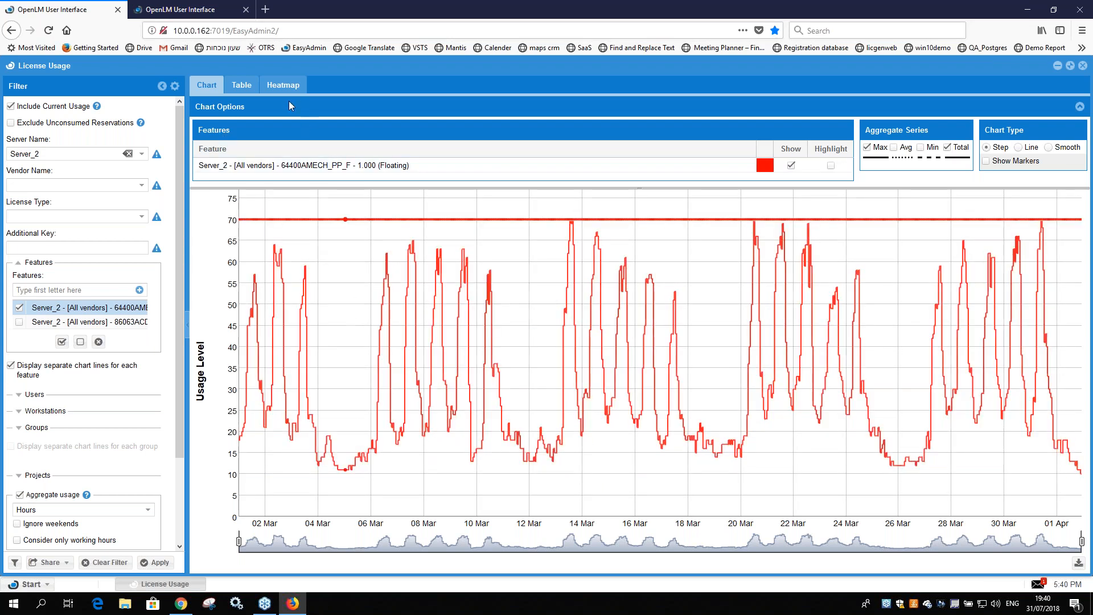
{"action": "left_click", "coordinate": [284, 86]}
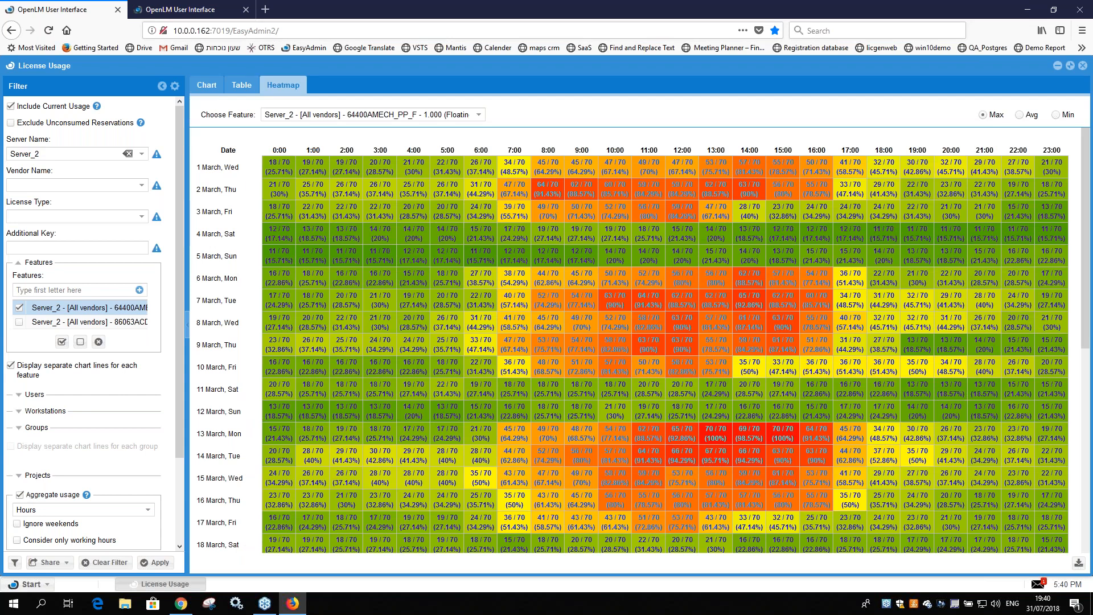
{"action": "left_click", "coordinate": [206, 85]}
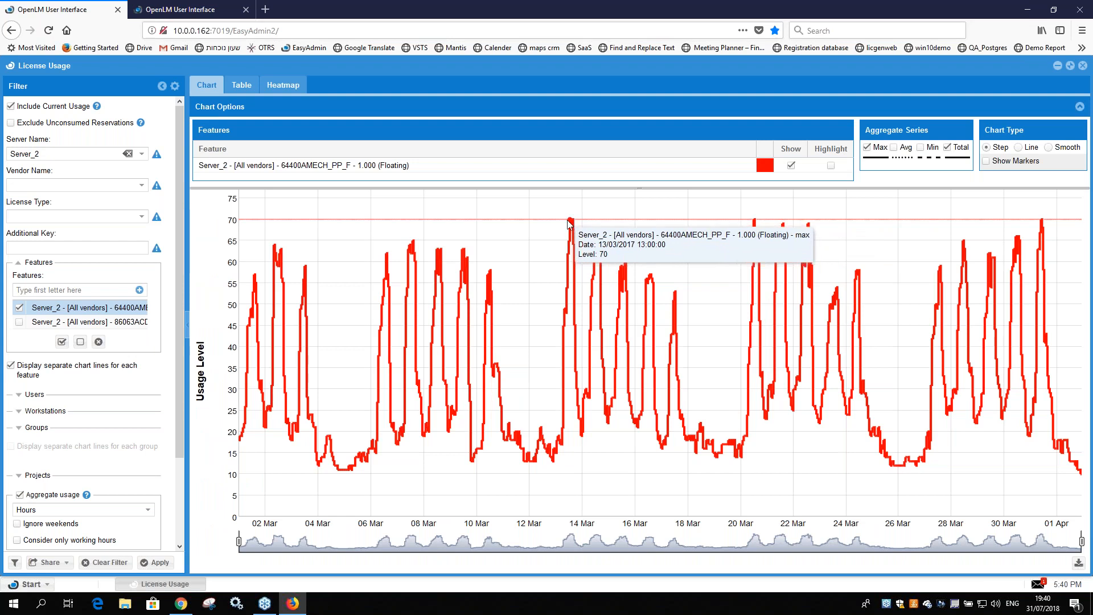
{"action": "left_click", "coordinate": [283, 84]}
{"action": "left_click", "coordinate": [203, 88]}
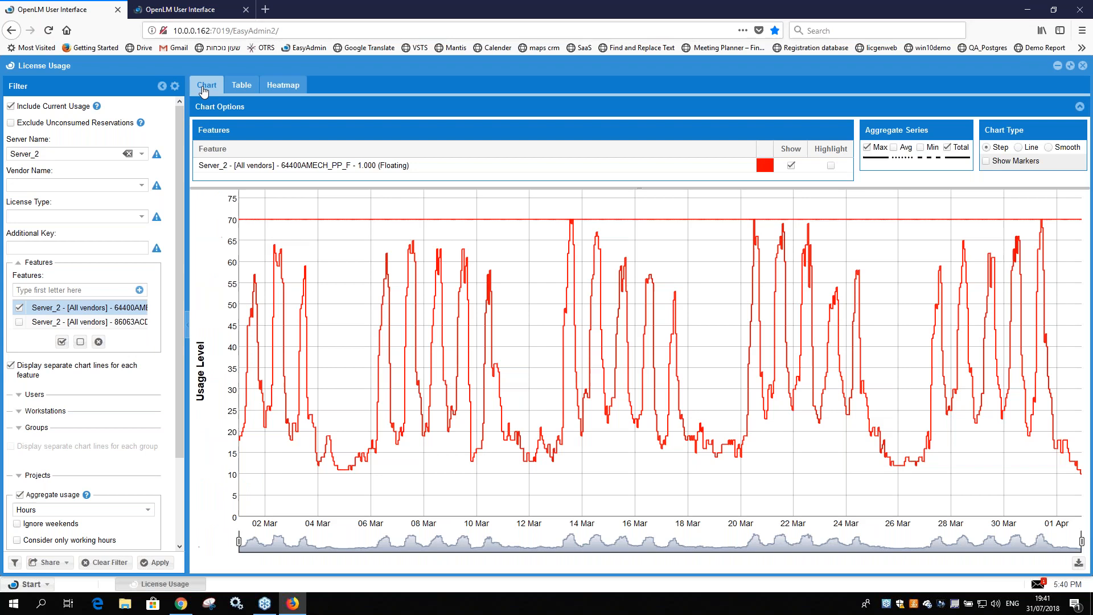
{"action": "left_click", "coordinate": [283, 85]}
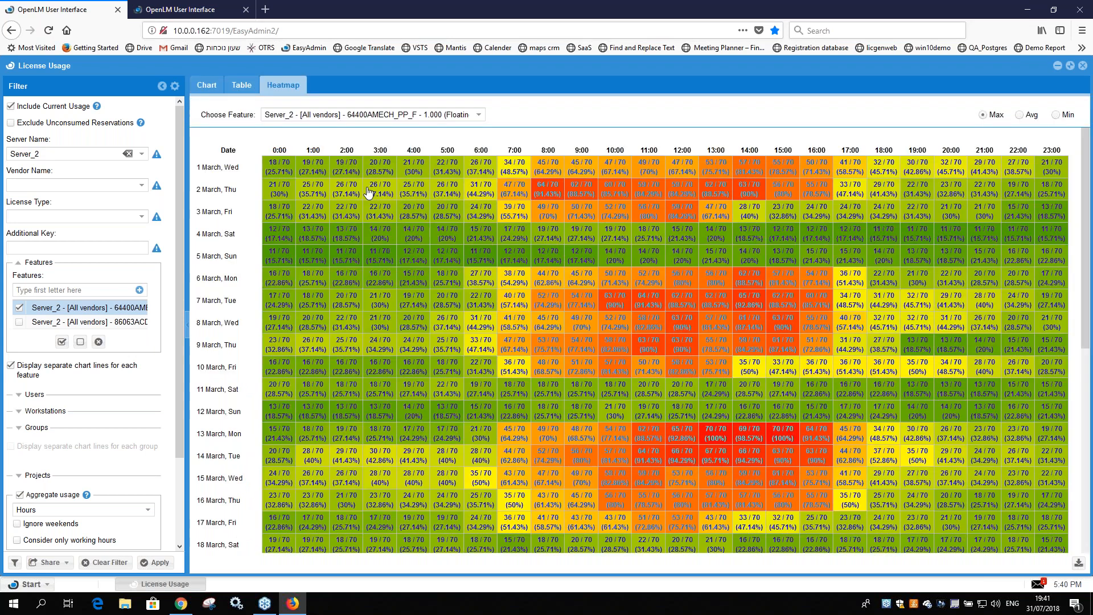
{"action": "scroll", "coordinate": [414, 348], "scroll_direction": "down", "scroll_amount": 2}
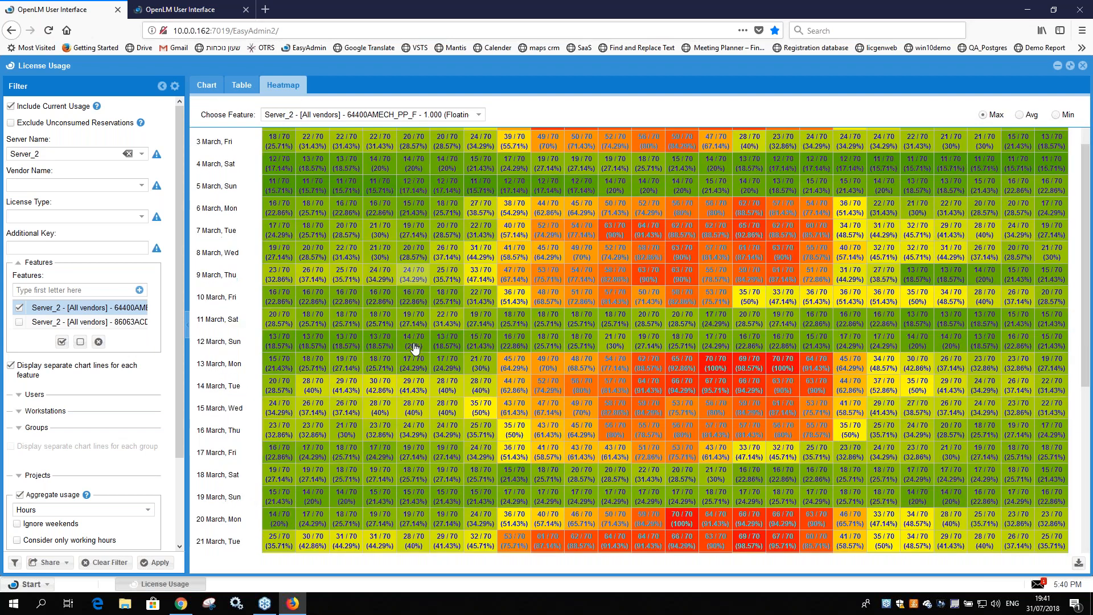
{"action": "scroll", "coordinate": [293, 364], "scroll_direction": "down", "scroll_amount": 4}
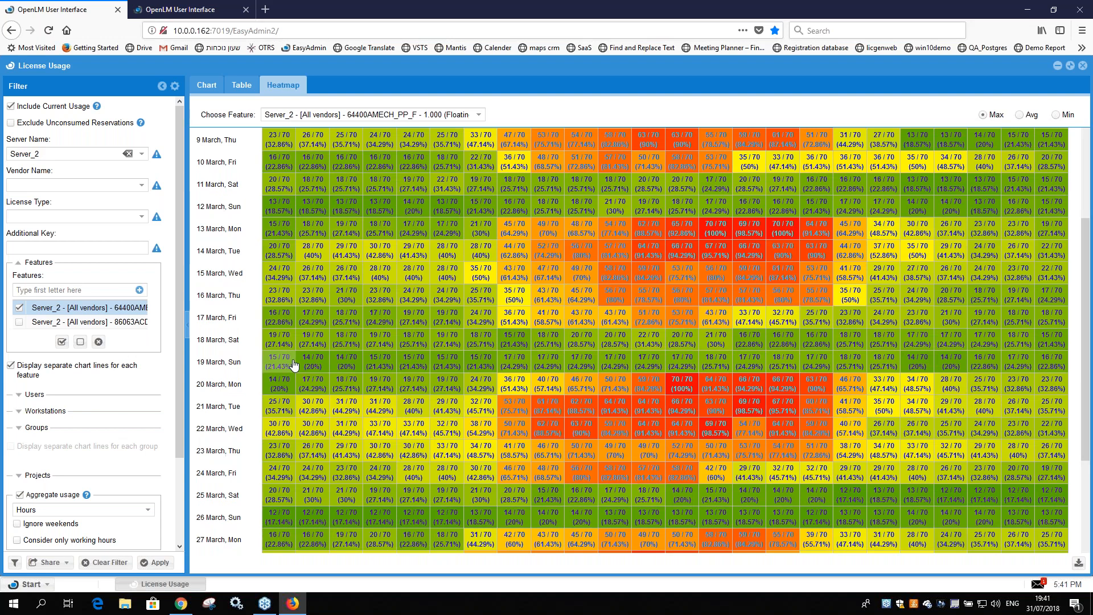
{"action": "left_click", "coordinate": [207, 85]}
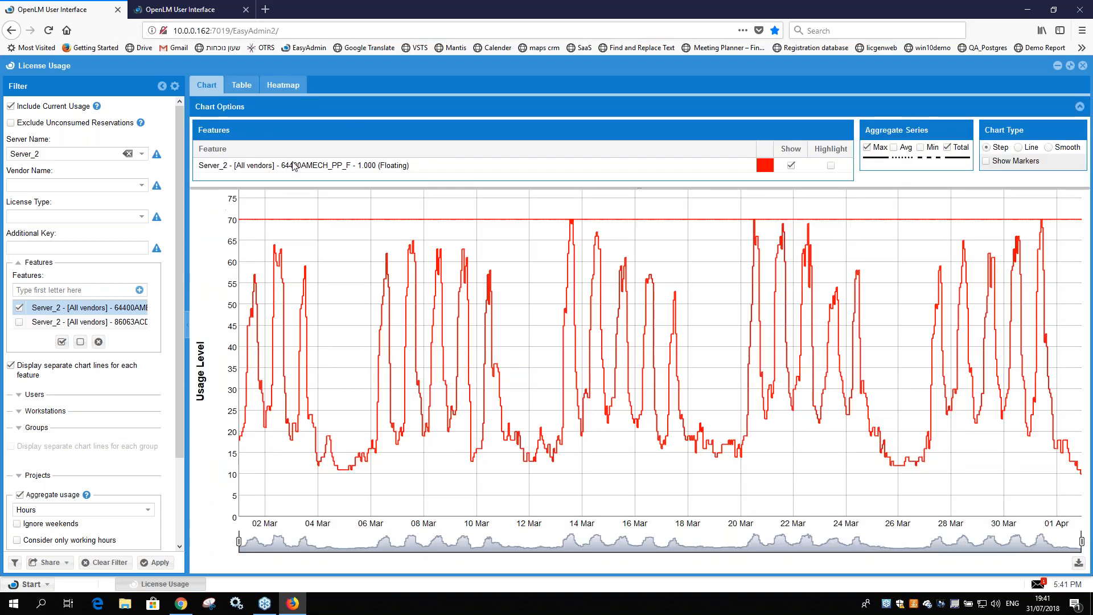
Step: Regenerate the 64400AMECH_PP_F heatmap considering only working hours and ignoring weekends
{"action": "left_click", "coordinate": [276, 89]}
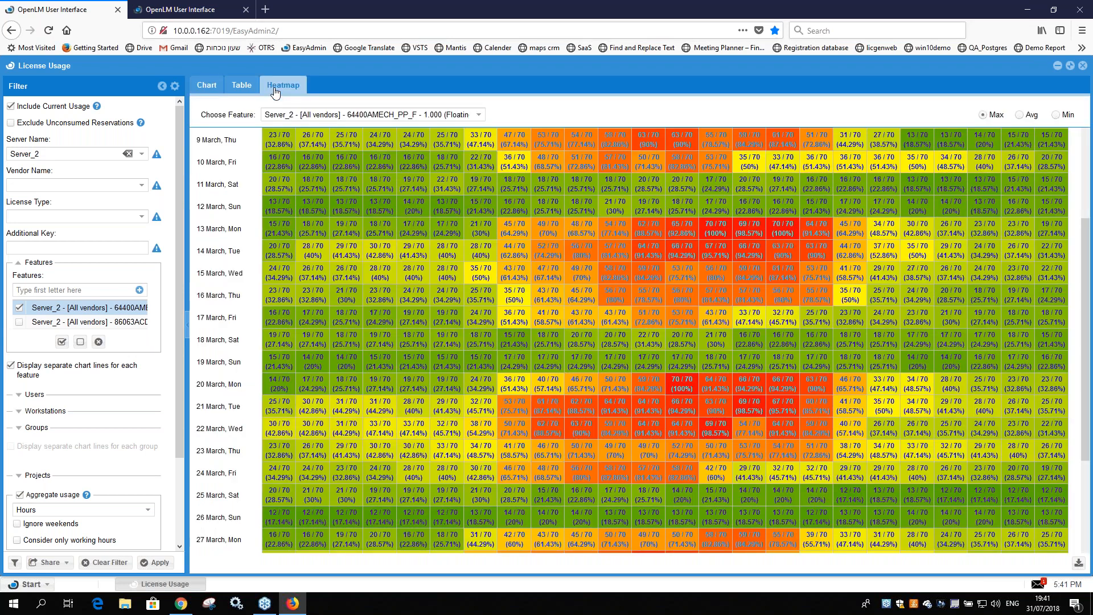
{"action": "scroll", "coordinate": [36, 434], "scroll_direction": "down", "scroll_amount": 3}
{"action": "left_click", "coordinate": [55, 439]}
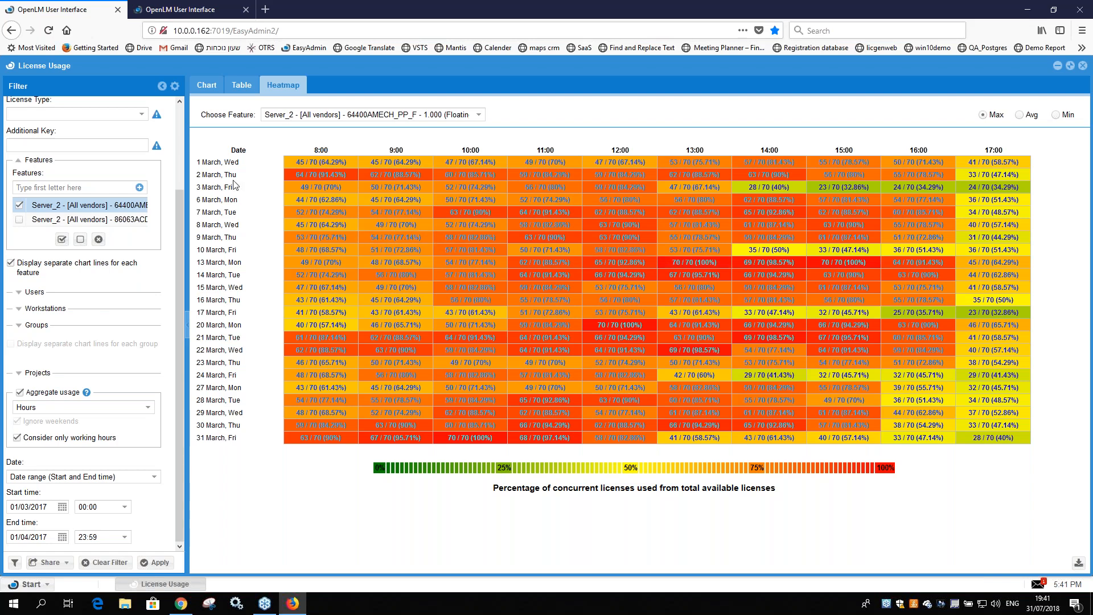
Step: Turn off the working-hours and weekend restrictions, regenerate the report and return to the usage chart's peaks
{"action": "left_click", "coordinate": [18, 437]}
{"action": "left_click", "coordinate": [160, 562]}
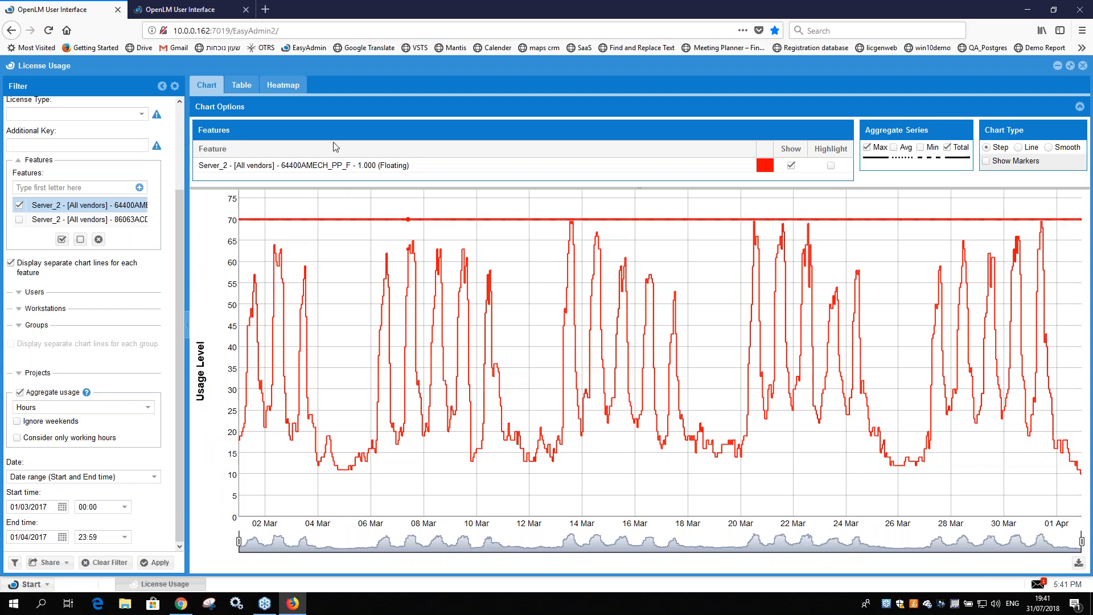
{"action": "mouse_move", "coordinate": [571, 224]}
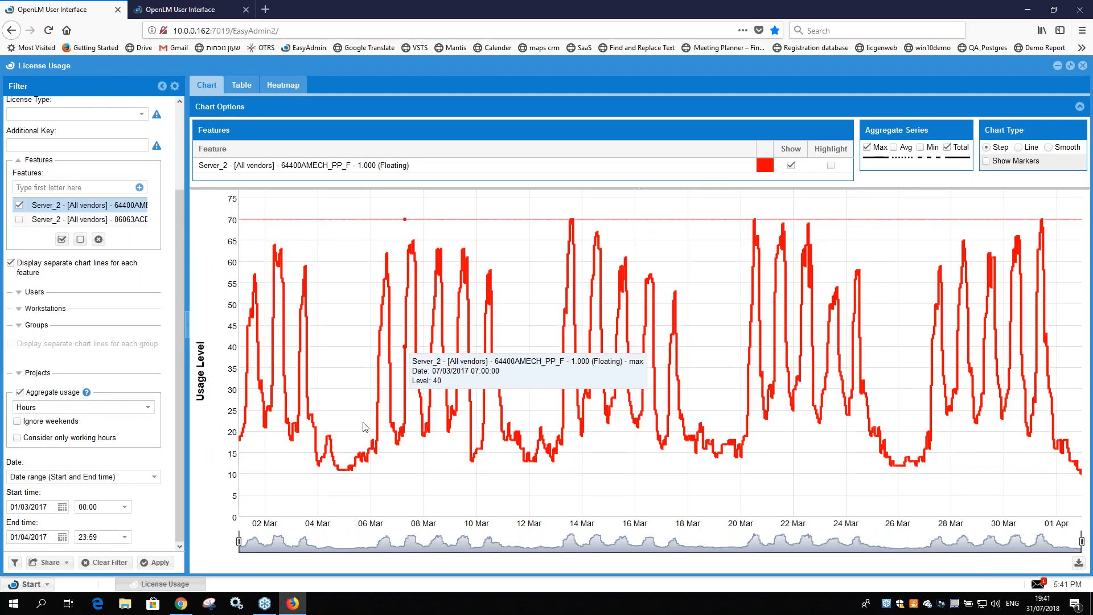
Step: Open the Denials report and copy the License Usage start date, 01/03/2017, into its start time
{"action": "left_click", "coordinate": [28, 586]}
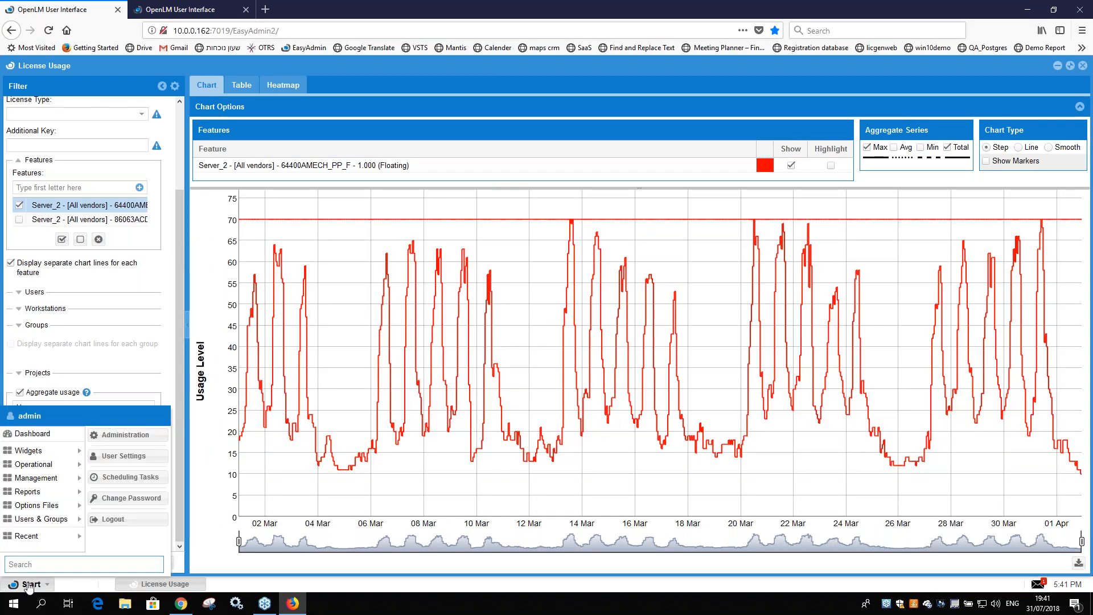
{"action": "mouse_move", "coordinate": [41, 496]}
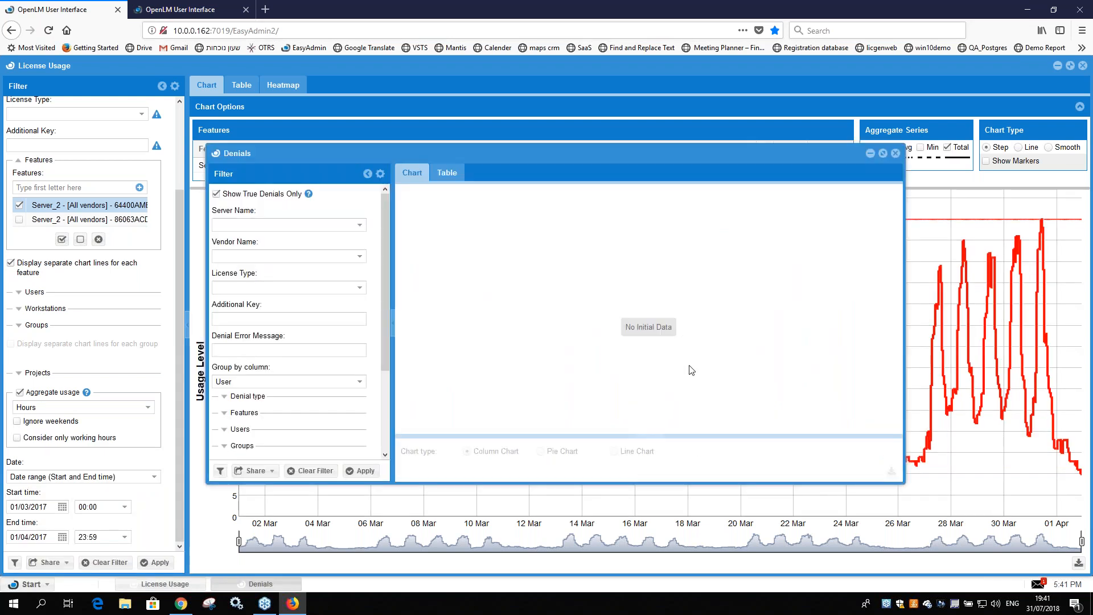
{"action": "left_click_drag", "start_coordinate": [10, 507], "coordinate": [67, 532]}
{"action": "key", "text": "ctrl+c"}
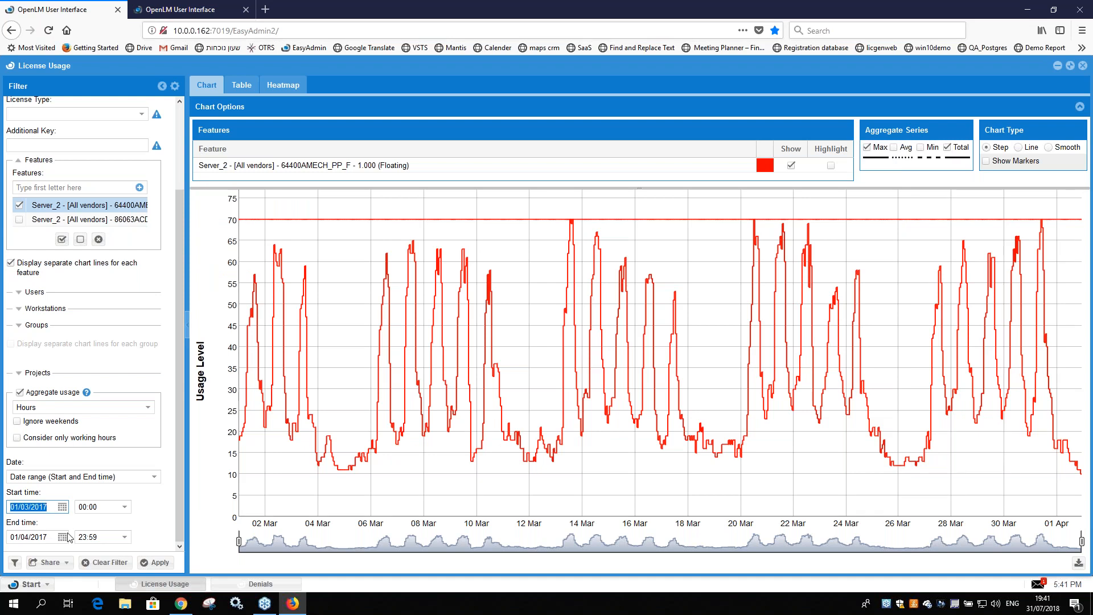
{"action": "left_click", "coordinate": [259, 583]}
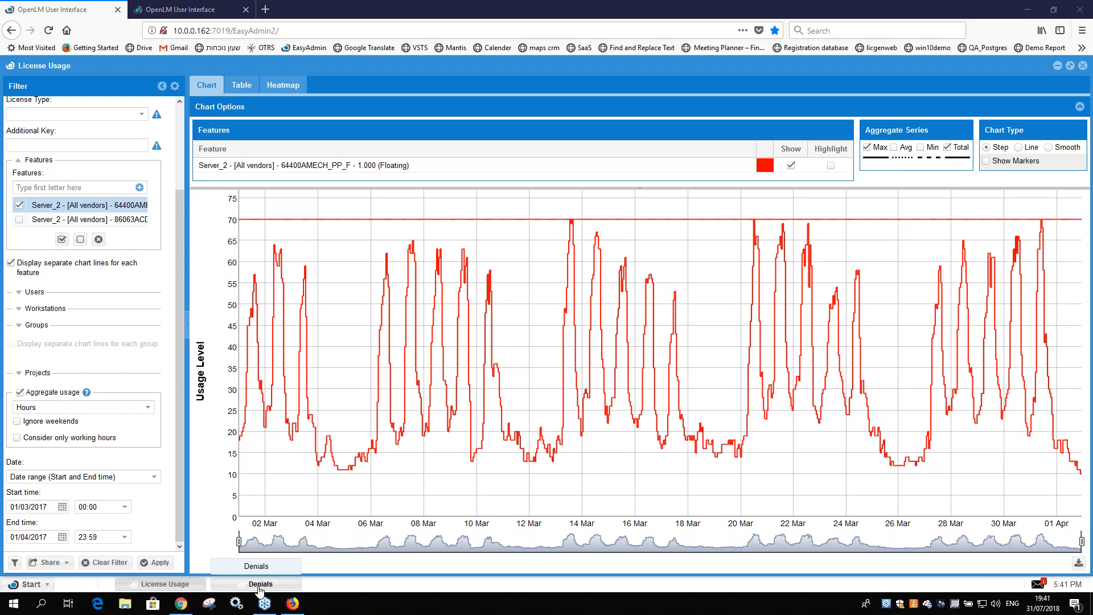
{"action": "scroll", "coordinate": [255, 432], "scroll_direction": "down", "scroll_amount": 3}
{"action": "left_click_drag", "start_coordinate": [252, 415], "coordinate": [222, 424]}
{"action": "key", "text": "ctrl+v"}
Step: Copy the License Usage end date, 01/04/2017, into the Denials report's end time and generate the denials chart
{"action": "left_click", "coordinate": [42, 542]}
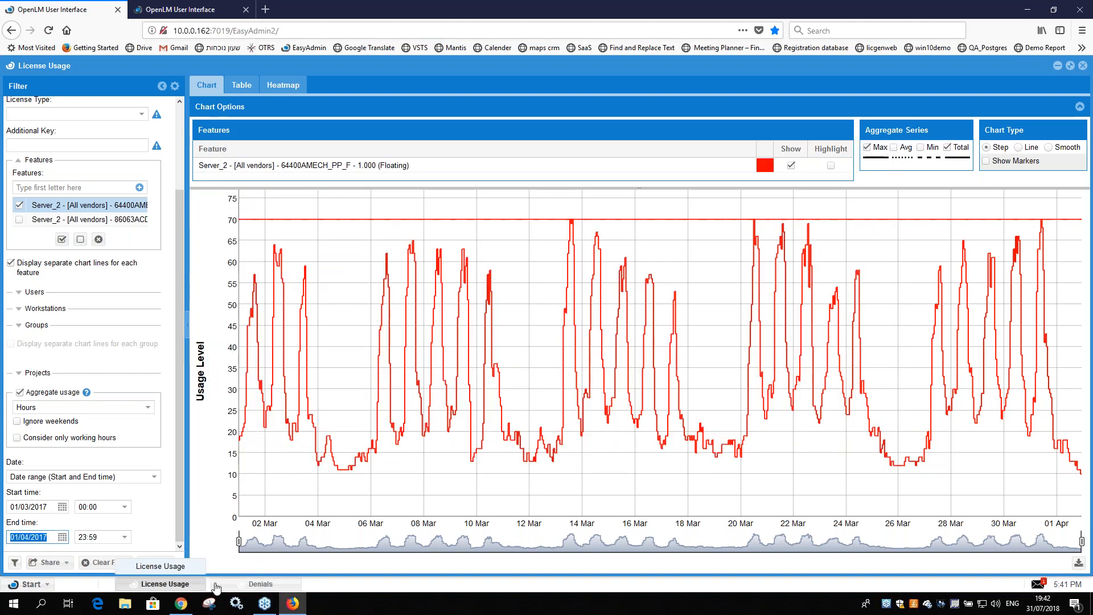
{"action": "left_click", "coordinate": [257, 584]}
{"action": "left_click_drag", "start_coordinate": [251, 445], "coordinate": [219, 446]}
{"action": "type", "text": "01/04/2017"}
{"action": "left_click", "coordinate": [361, 470]}
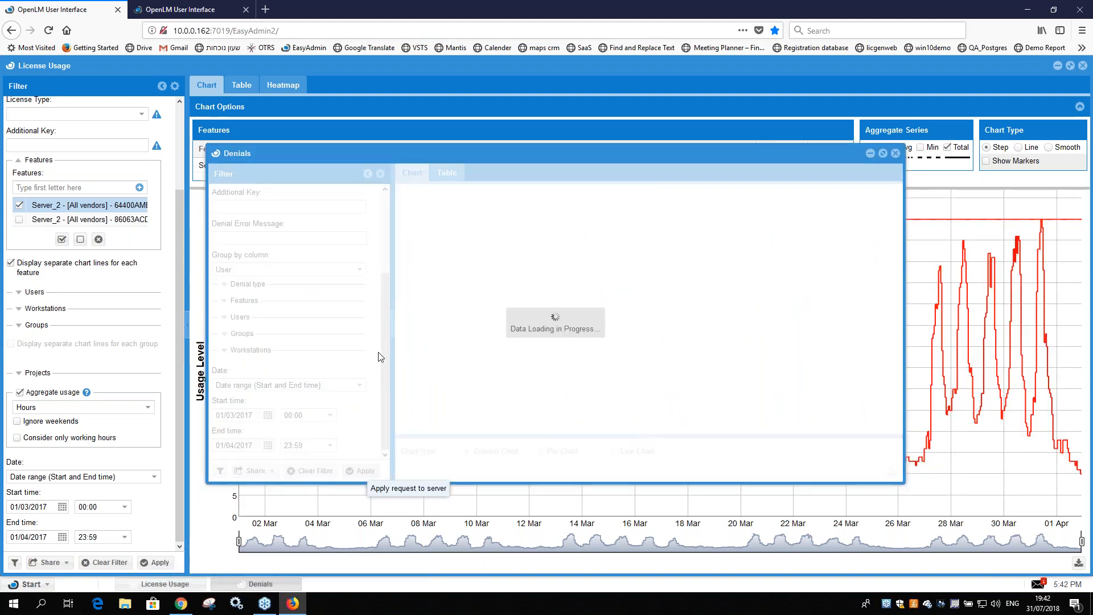
Step: Group the denials by Feature and regenerate the denials chart
{"action": "scroll", "coordinate": [386, 306], "scroll_direction": "up", "scroll_amount": 4}
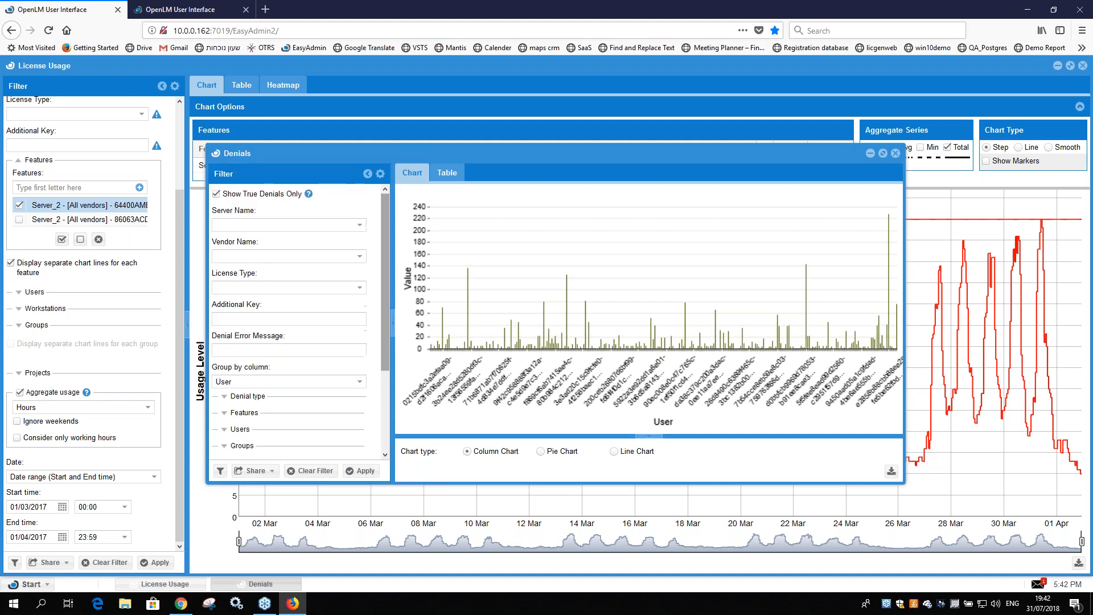
{"action": "left_click", "coordinate": [360, 387]}
{"action": "left_click", "coordinate": [323, 399]}
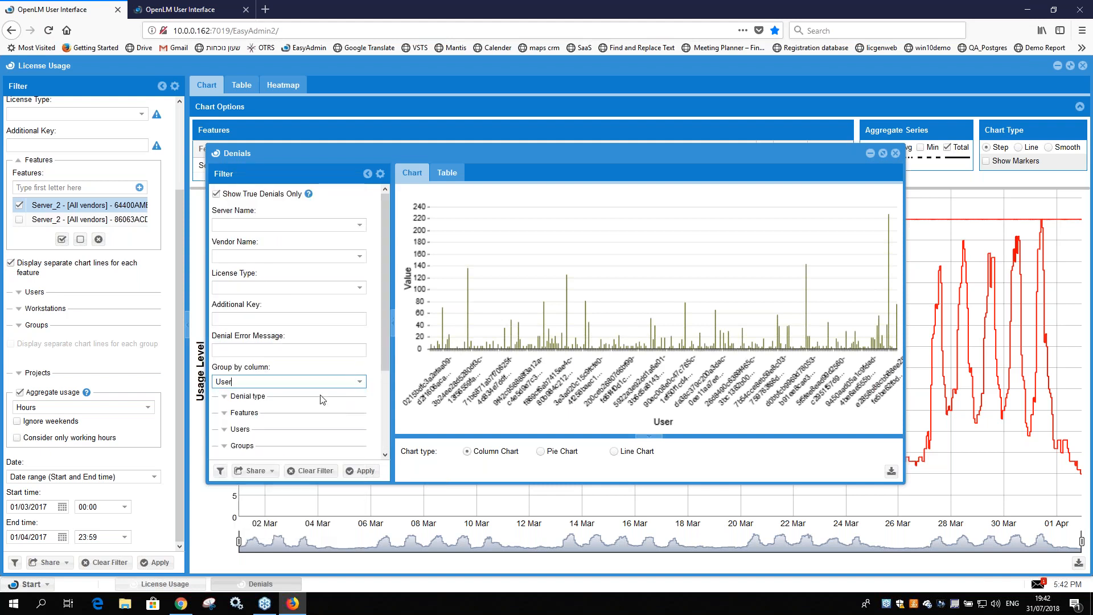
{"action": "left_click", "coordinate": [359, 389]}
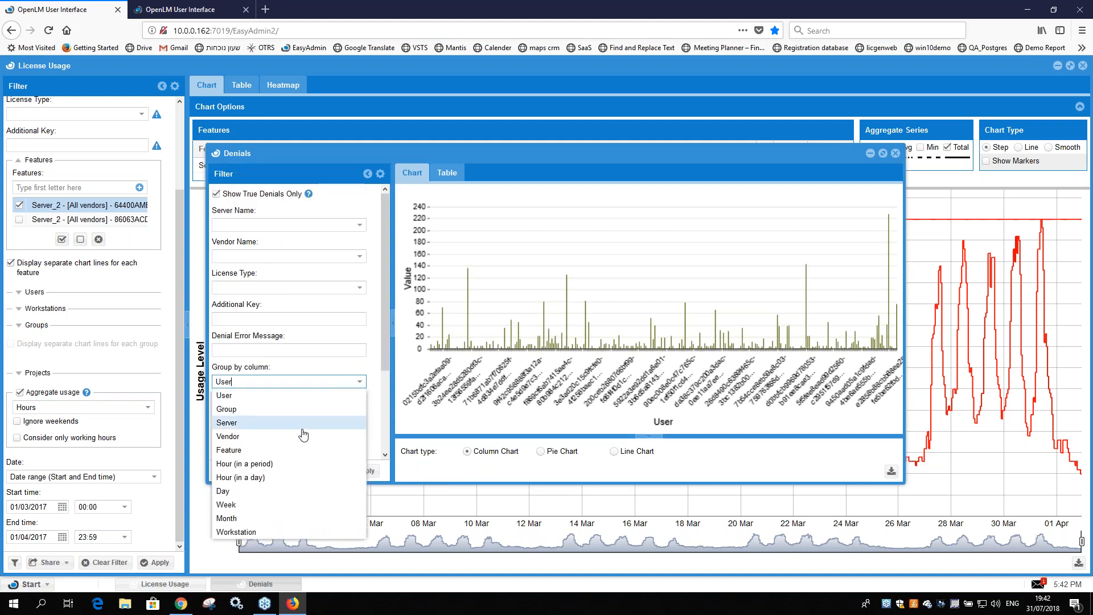
{"action": "left_click", "coordinate": [264, 452]}
{"action": "left_click", "coordinate": [361, 470]}
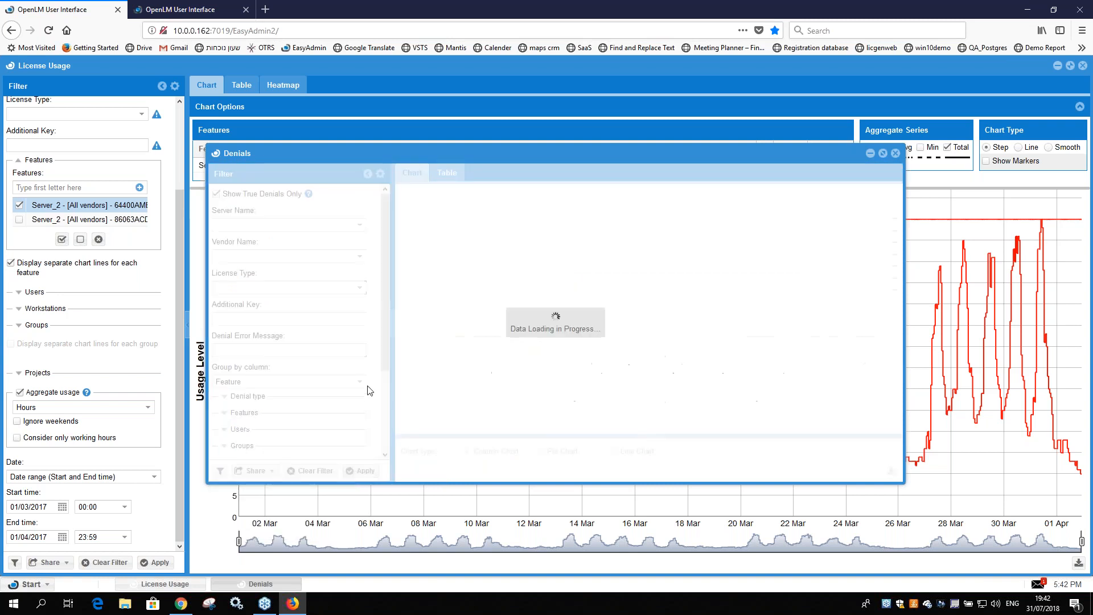
Step: Group the denials by Hour (in a period) and regenerate the denials chart
{"action": "left_click", "coordinate": [361, 385]}
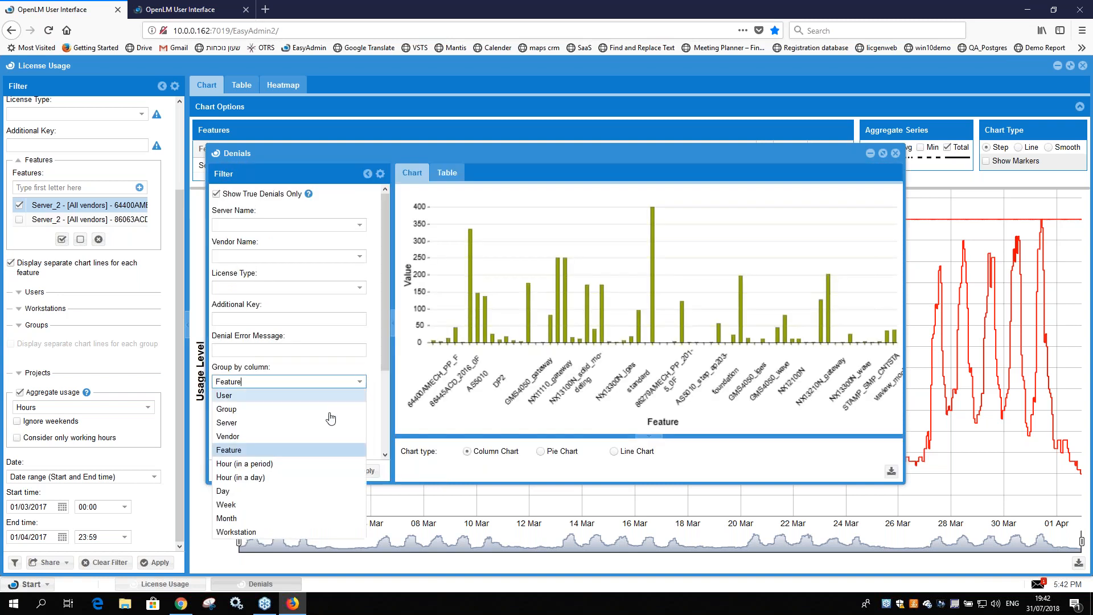
{"action": "left_click", "coordinate": [252, 478]}
{"action": "left_click", "coordinate": [364, 471]}
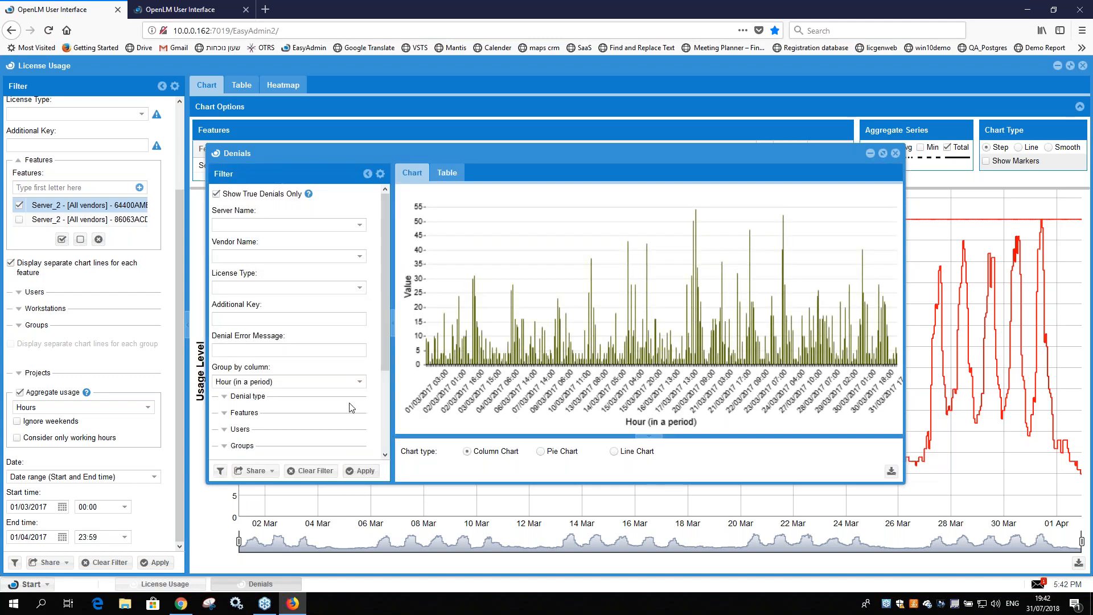
Step: Set the Denials report's server name filter to Server_2
{"action": "scroll", "coordinate": [351, 408], "scroll_direction": "down", "scroll_amount": 3}
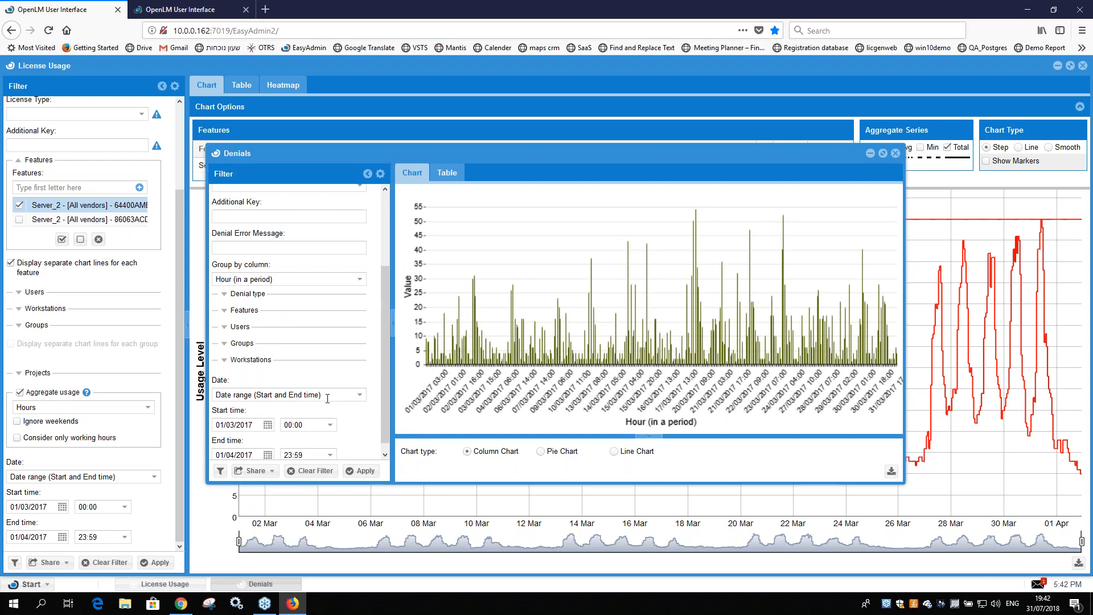
{"action": "scroll", "coordinate": [367, 236], "scroll_direction": "up", "scroll_amount": 3}
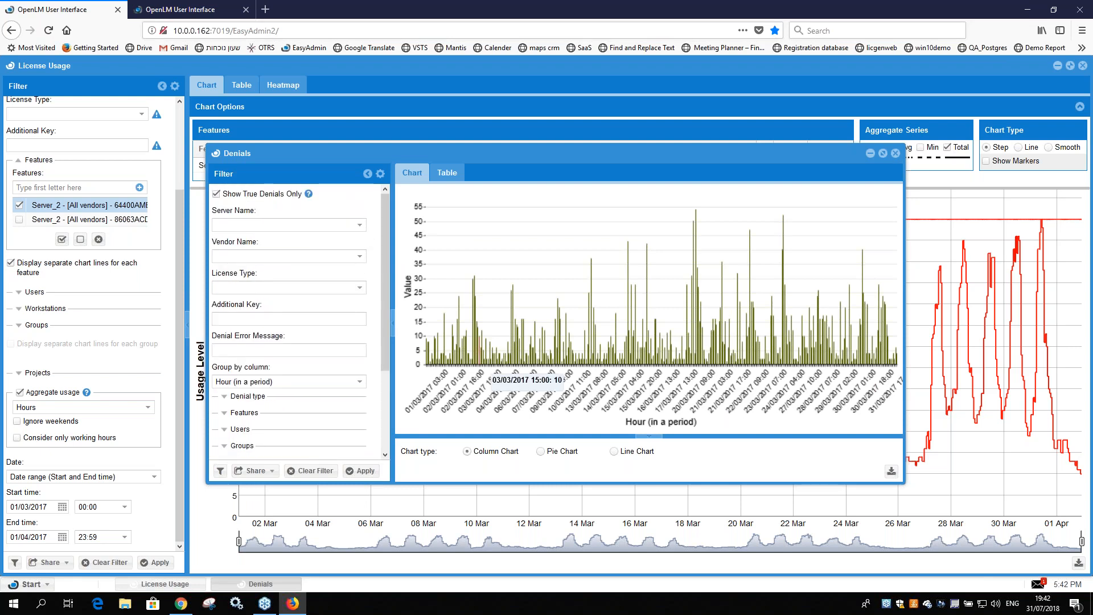
{"action": "scroll", "coordinate": [67, 269], "scroll_direction": "up", "scroll_amount": 3}
{"action": "left_click", "coordinate": [360, 225]}
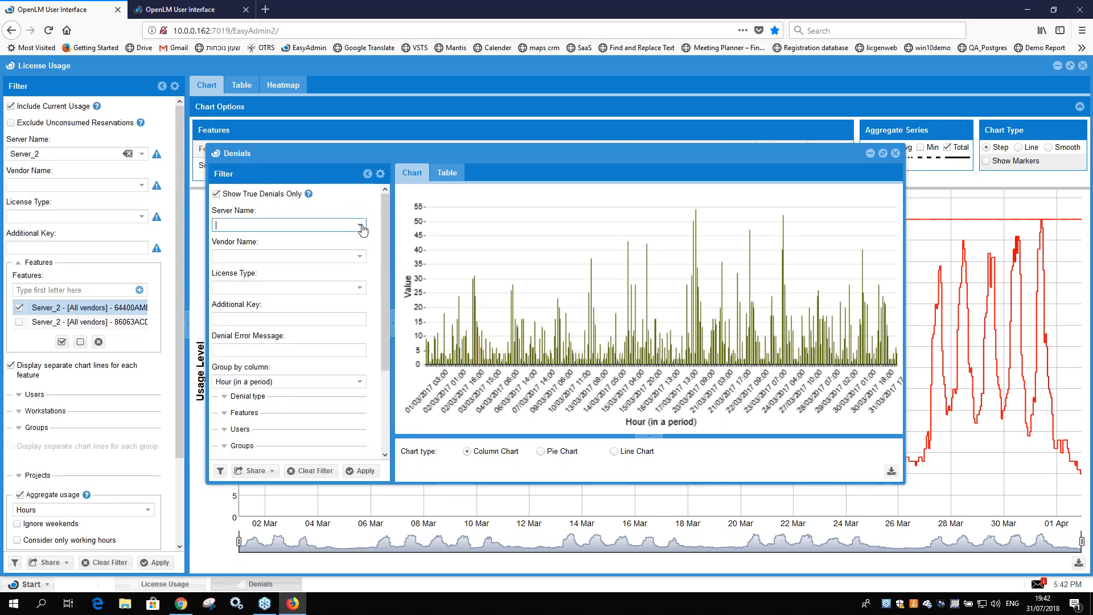
{"action": "scroll", "coordinate": [281, 307], "scroll_direction": "down", "scroll_amount": 5}
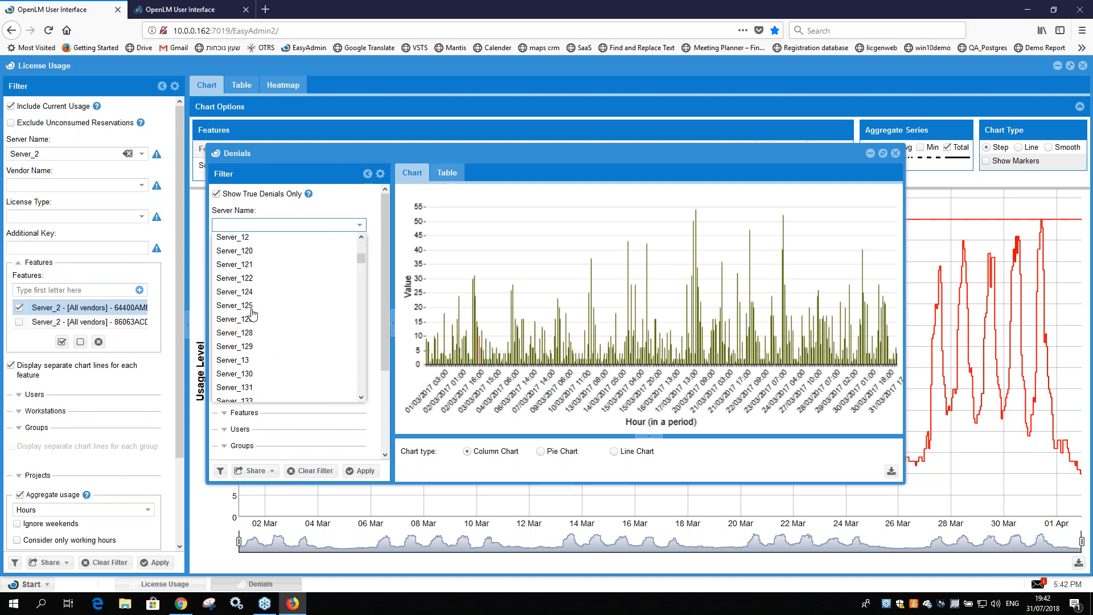
{"action": "scroll", "coordinate": [285, 315], "scroll_direction": "down", "scroll_amount": 10}
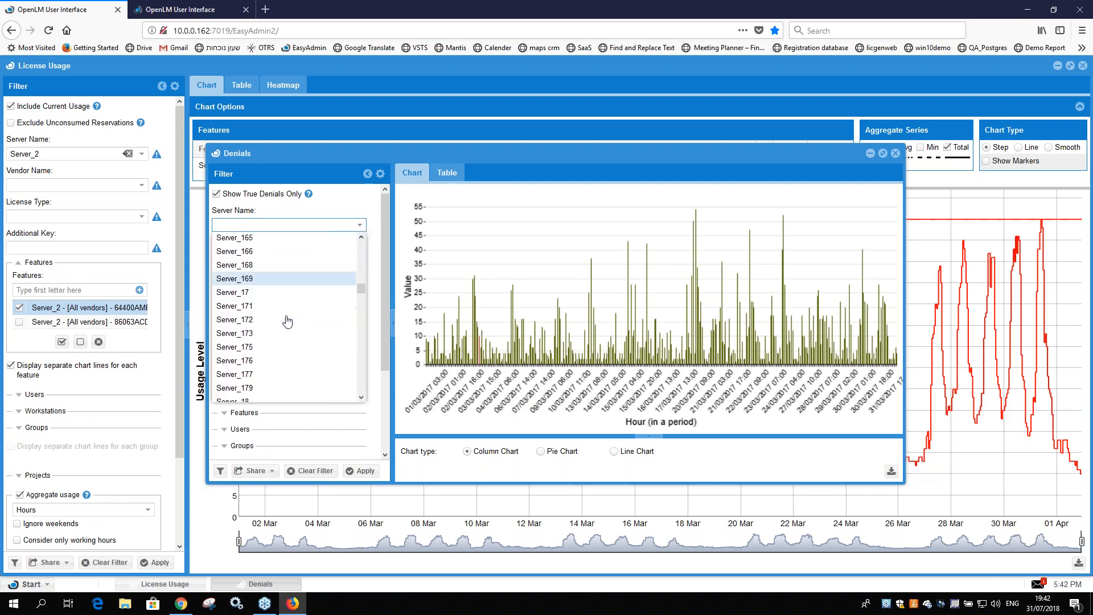
{"action": "left_click", "coordinate": [285, 289]}
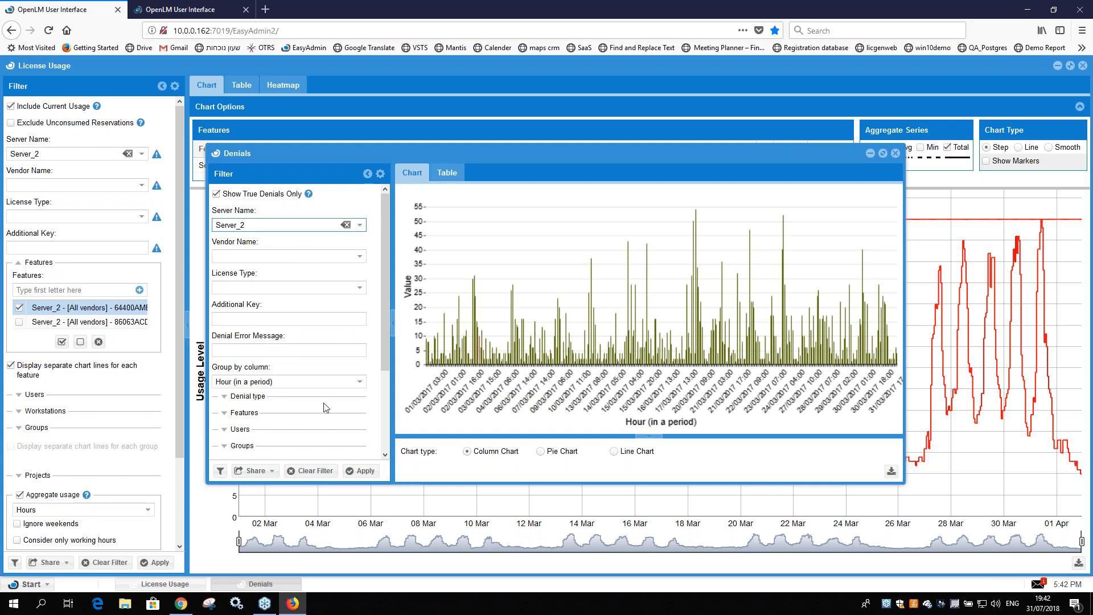
Step: Limit the Denials report to the feature 64400AMECH_PP_F, regenerate the chart and inspect its hourly denial bars
{"action": "left_click", "coordinate": [240, 413]}
{"action": "scroll", "coordinate": [344, 402], "scroll_direction": "down", "scroll_amount": 2}
{"action": "left_click", "coordinate": [349, 391]}
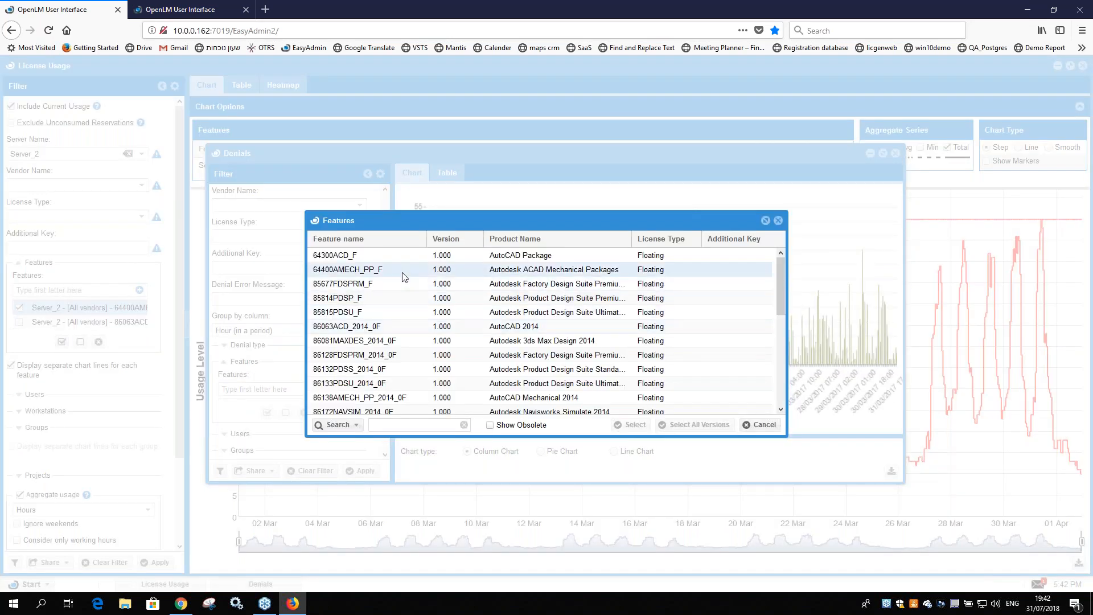
{"action": "double_click", "coordinate": [401, 272]}
{"action": "left_click", "coordinate": [362, 470]}
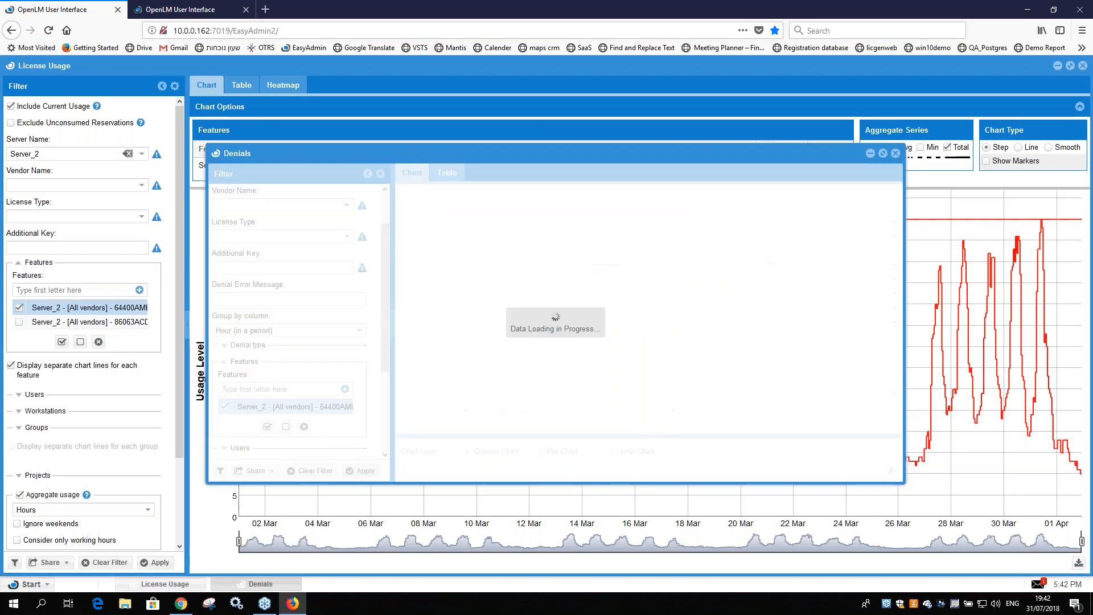
{"action": "scroll", "coordinate": [349, 410], "scroll_direction": "down", "scroll_amount": 3}
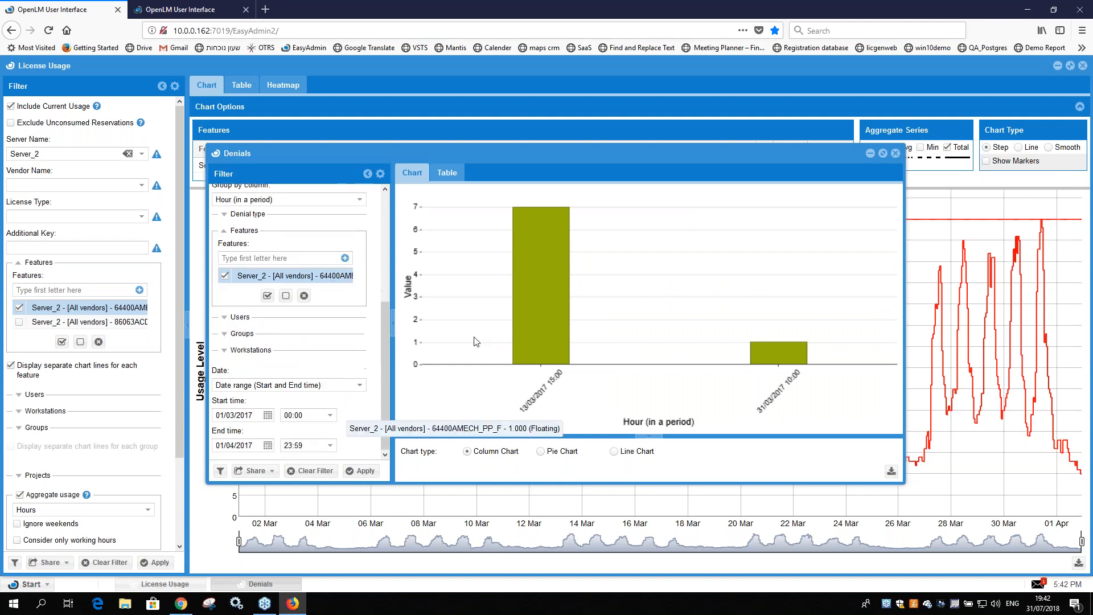
{"action": "mouse_move", "coordinate": [773, 364]}
{"action": "mouse_move", "coordinate": [551, 327]}
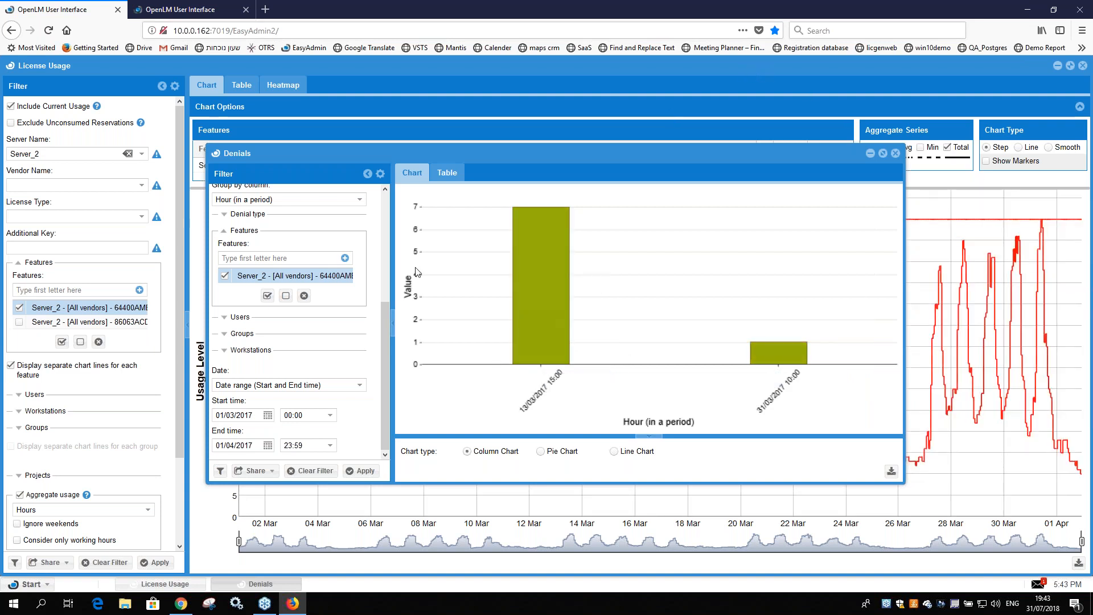
Step: Examine the denials in table form, including the error code and error message columns, and return to the chart
{"action": "left_click", "coordinate": [447, 172]}
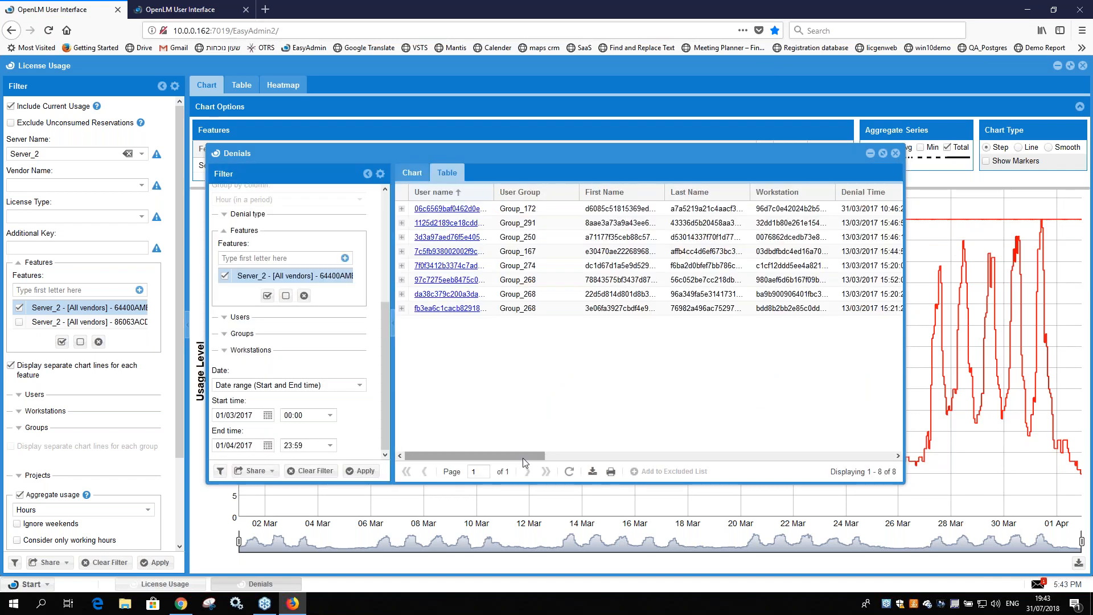
{"action": "left_click", "coordinate": [768, 456]}
{"action": "left_click", "coordinate": [768, 460]}
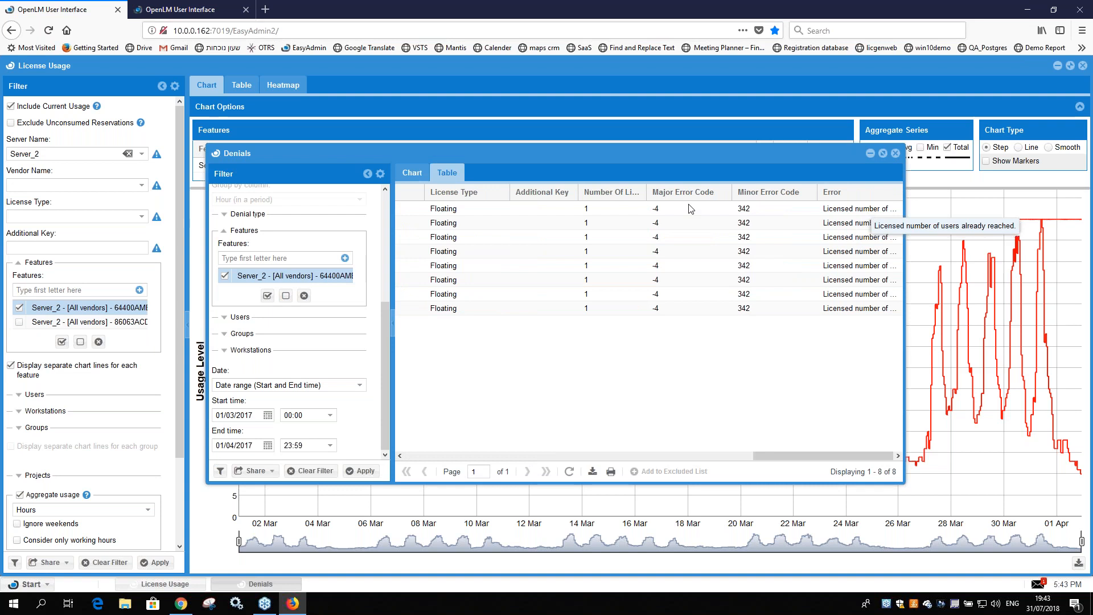
{"action": "left_click", "coordinate": [412, 172]}
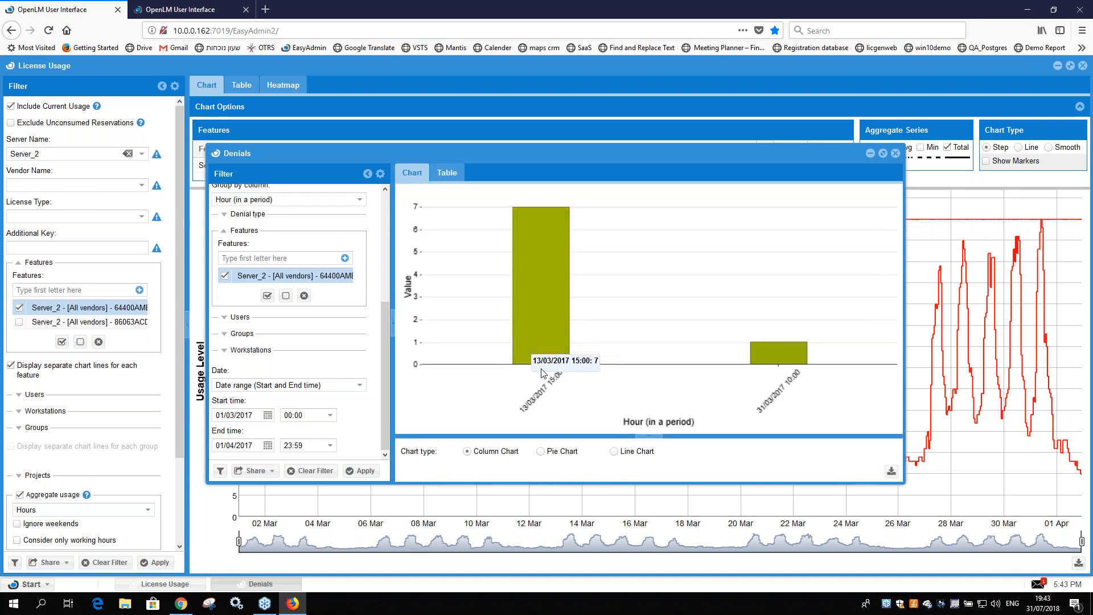
Step: Compare the License Usage peaks with the hours shown in the denials chart
{"action": "left_click", "coordinate": [215, 515]}
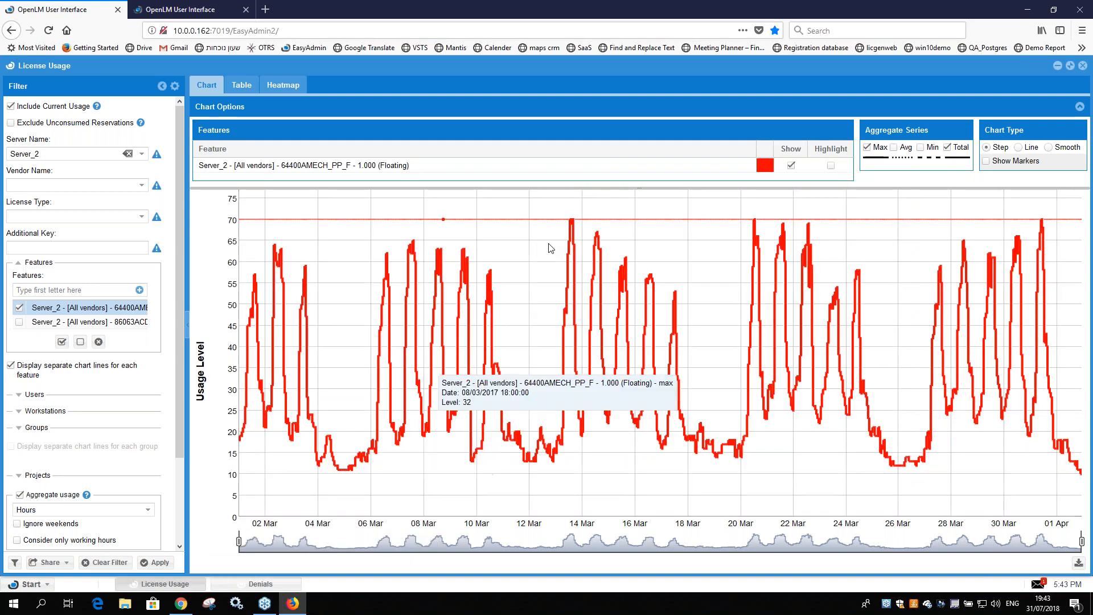
{"action": "mouse_move", "coordinate": [571, 221]}
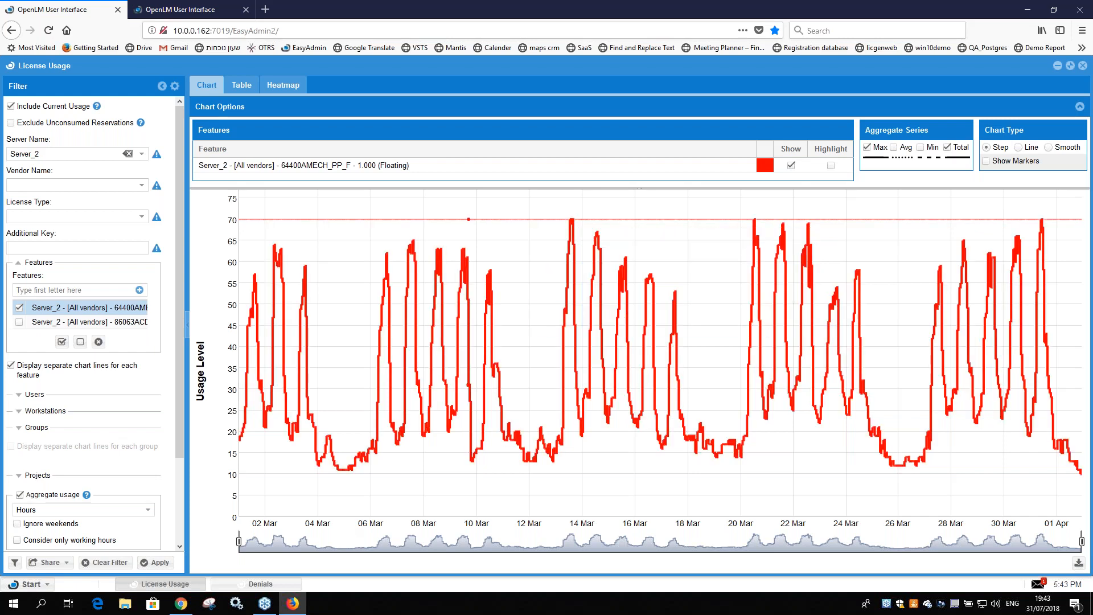
{"action": "left_click", "coordinate": [256, 583]}
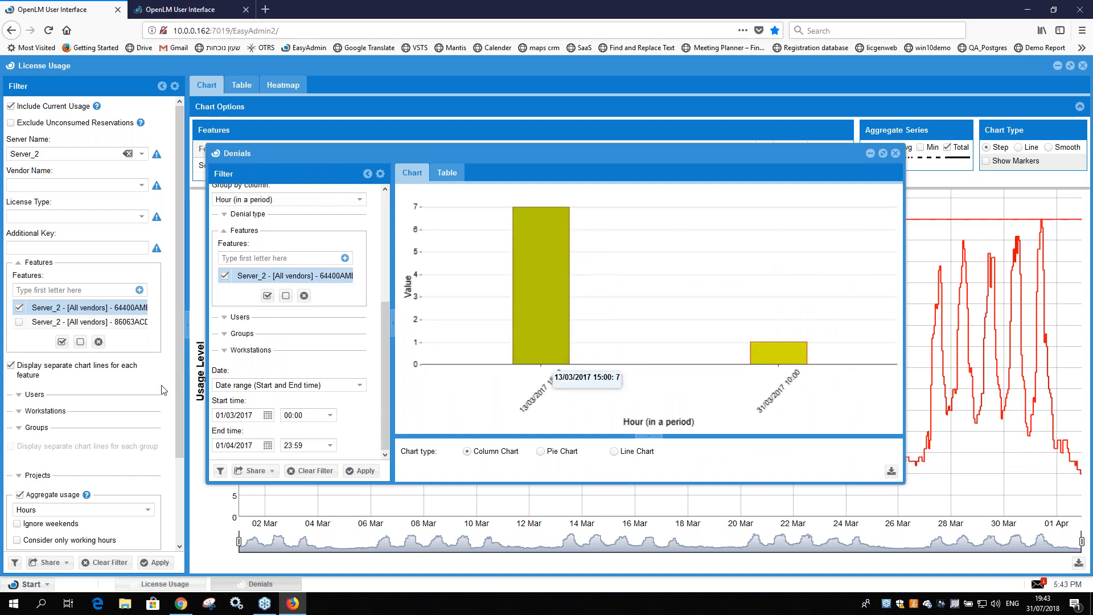
{"action": "left_click", "coordinate": [194, 393]}
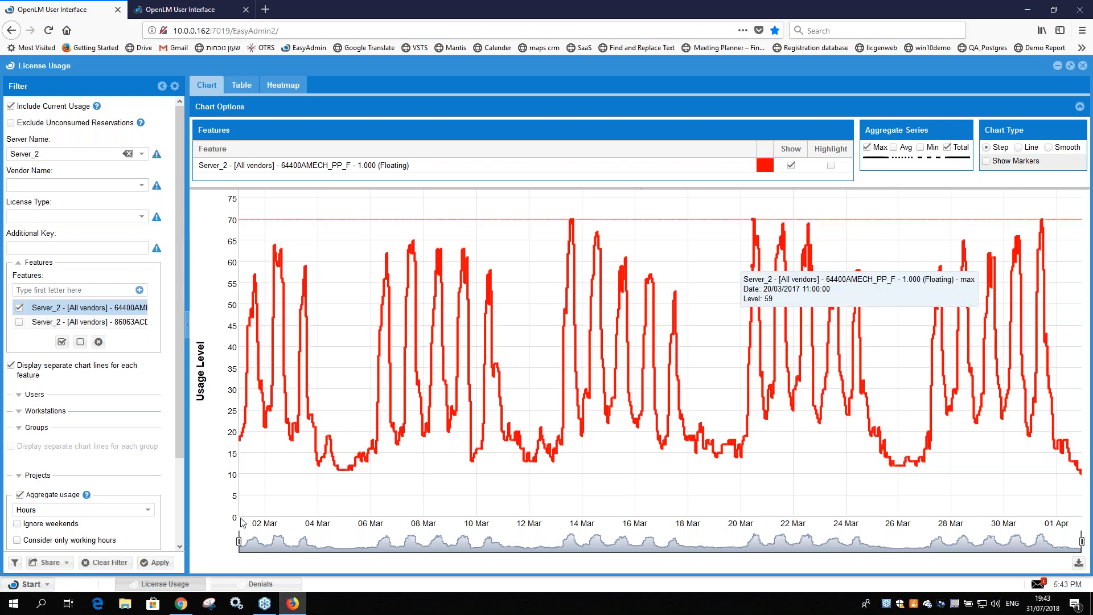
{"action": "left_click", "coordinate": [257, 583]}
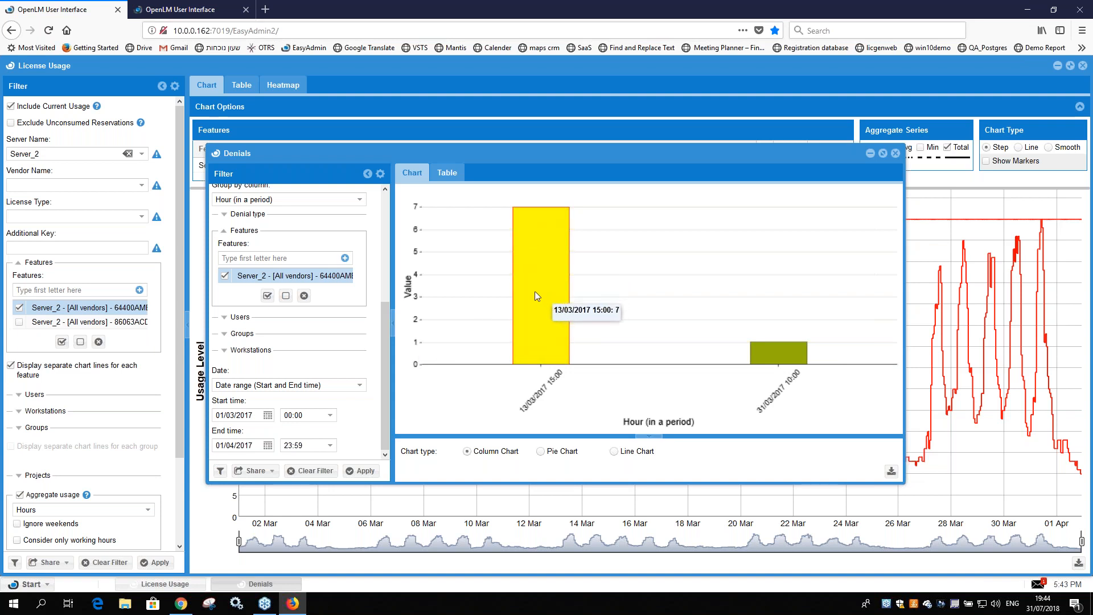
Step: Regenerate the denials chart with Show True Denials Only turned off, and restore the option and regenerate it again
{"action": "left_click", "coordinate": [391, 327]}
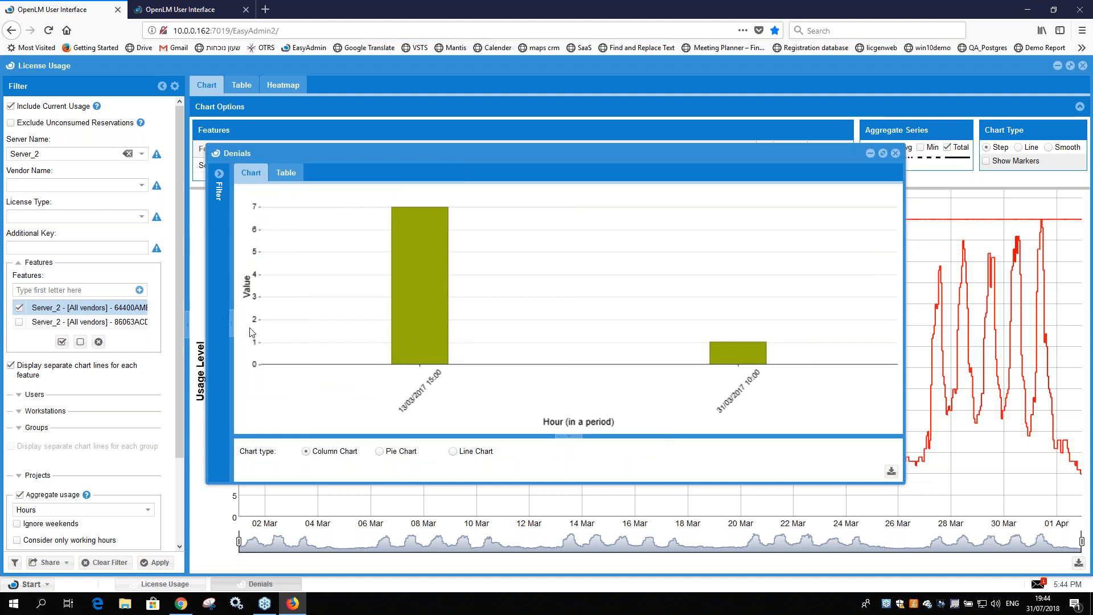
{"action": "left_click", "coordinate": [211, 329]}
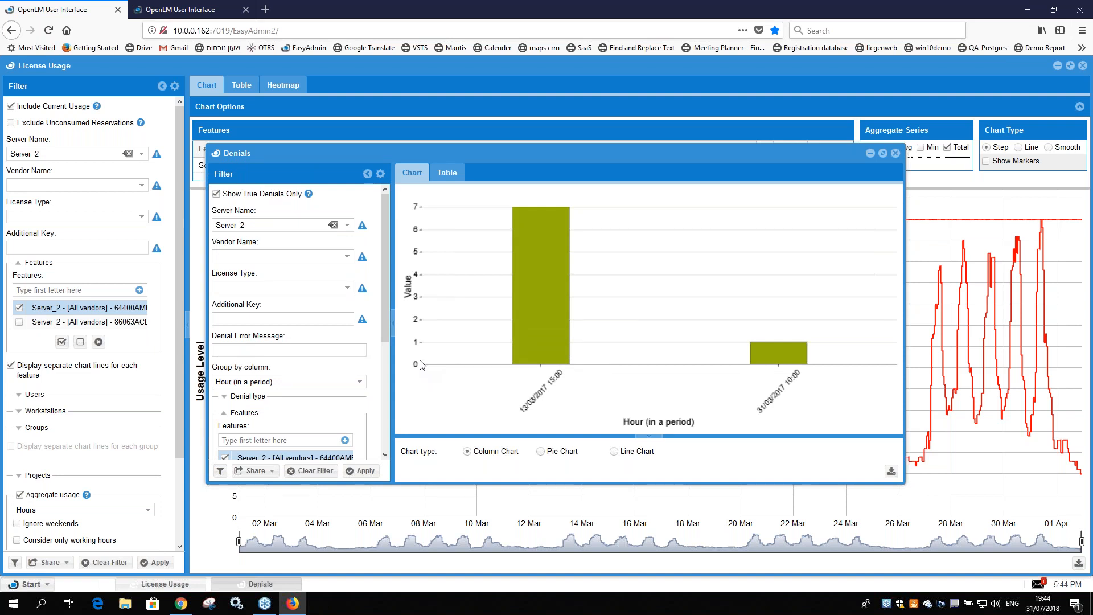
{"action": "left_click", "coordinate": [218, 195]}
{"action": "left_click", "coordinate": [367, 472]}
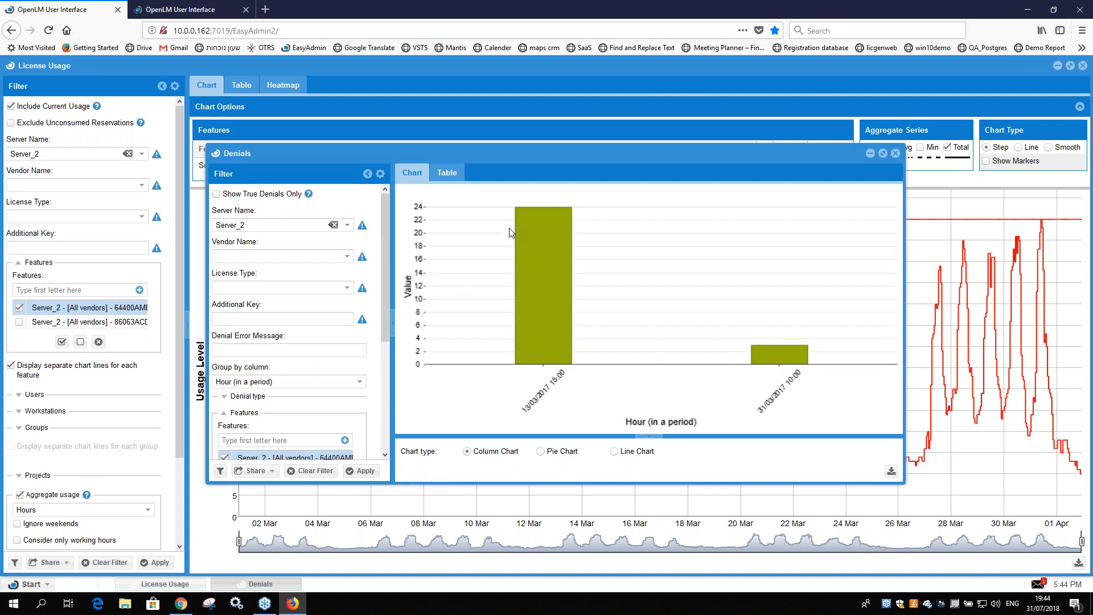
{"action": "mouse_move", "coordinate": [528, 226]}
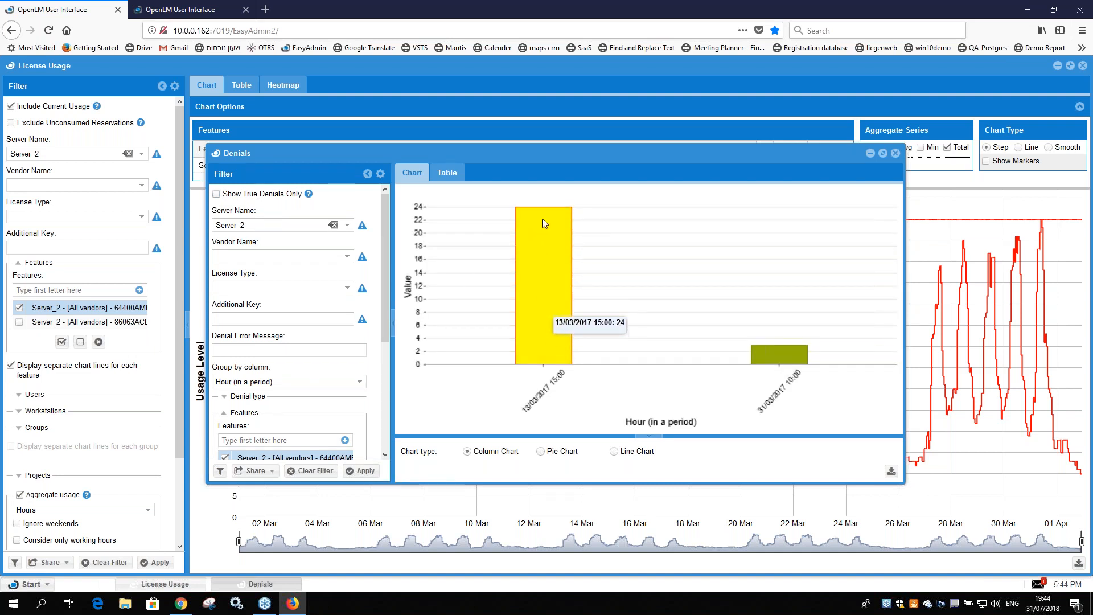
{"action": "left_click", "coordinate": [216, 193]}
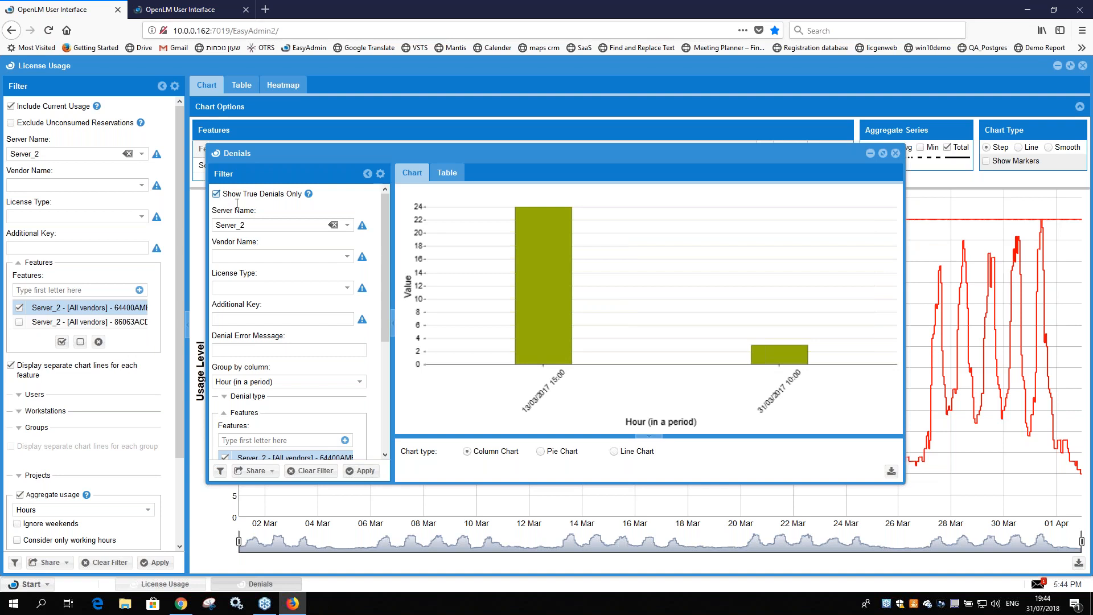
{"action": "left_click", "coordinate": [352, 472]}
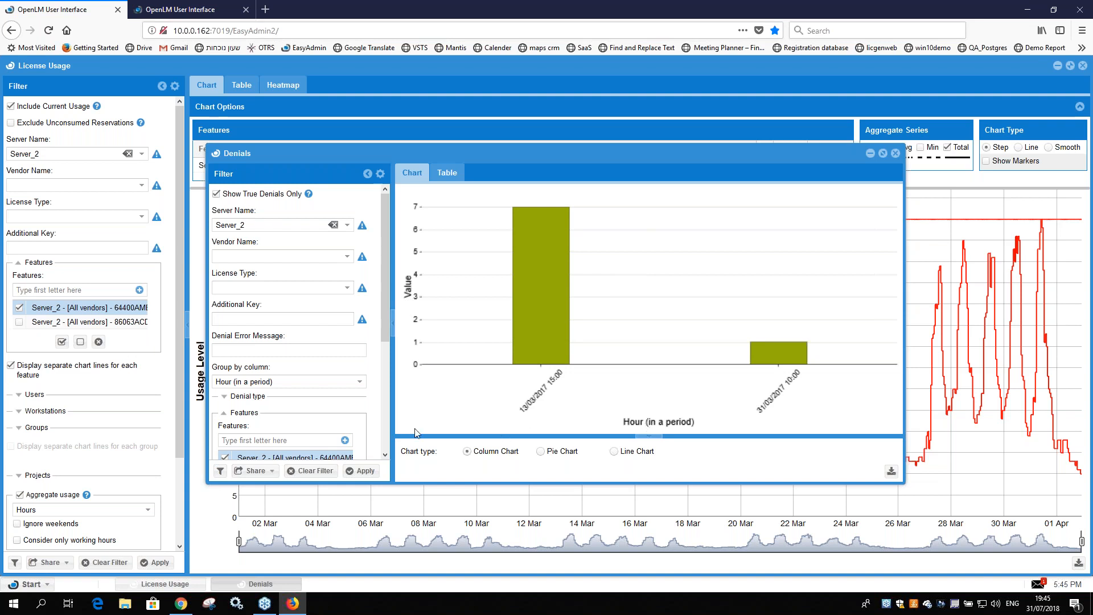
Step: Review the grouping options available for the denials chart without changing the current grouping
{"action": "scroll", "coordinate": [334, 284], "scroll_direction": "down", "scroll_amount": 3}
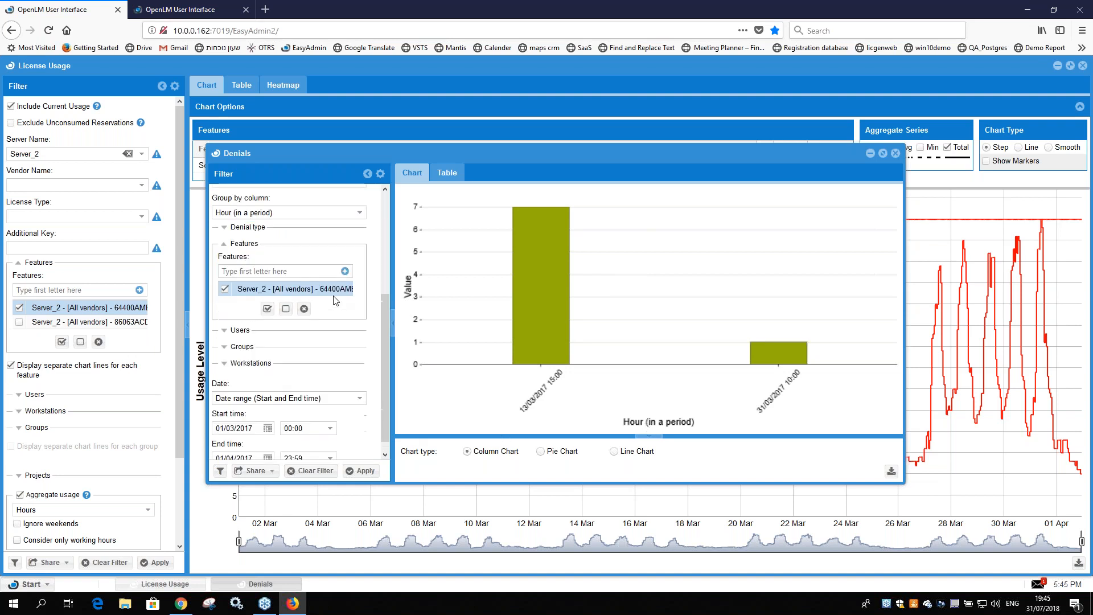
{"action": "scroll", "coordinate": [335, 301], "scroll_direction": "up", "scroll_amount": 2}
{"action": "left_click", "coordinate": [360, 301]}
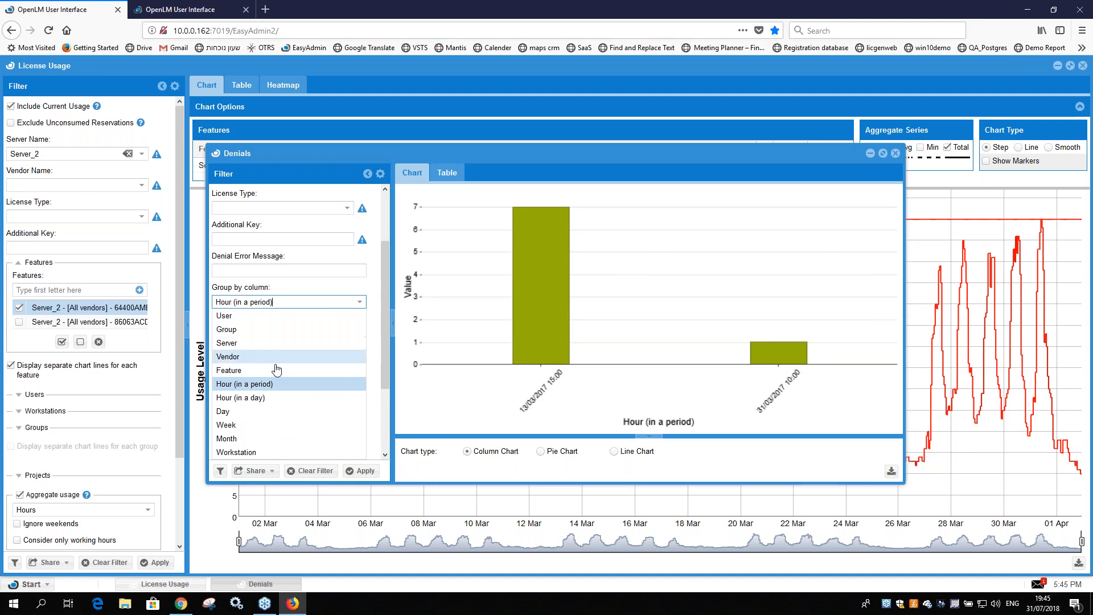
{"action": "left_click", "coordinate": [360, 302]}
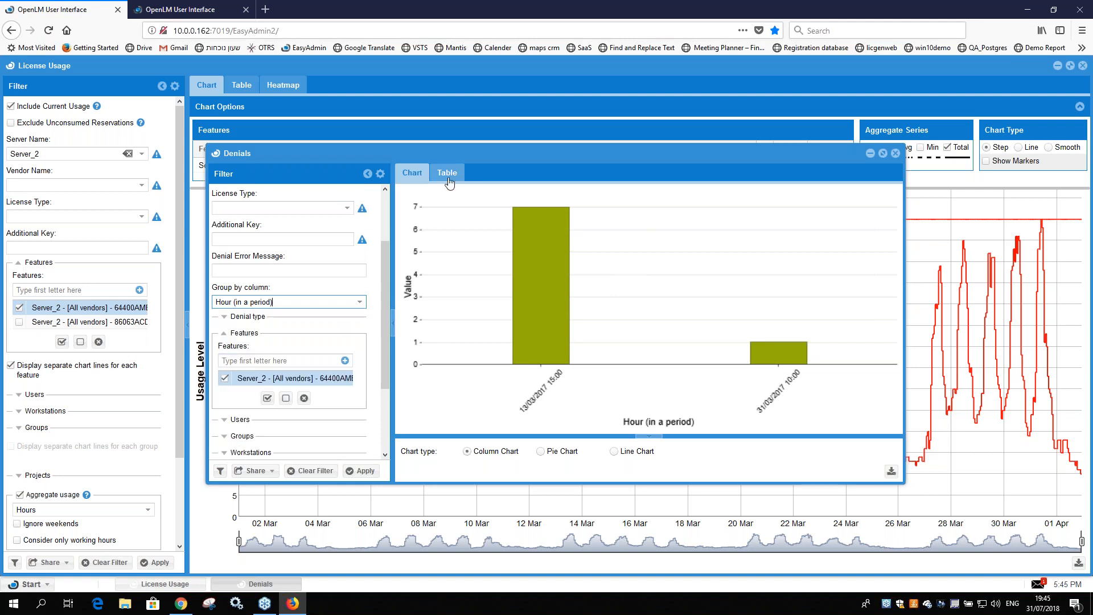
Step: View the table form of both the Denials and License Usage reports, and return to the Denials report
{"action": "left_click", "coordinate": [447, 173]}
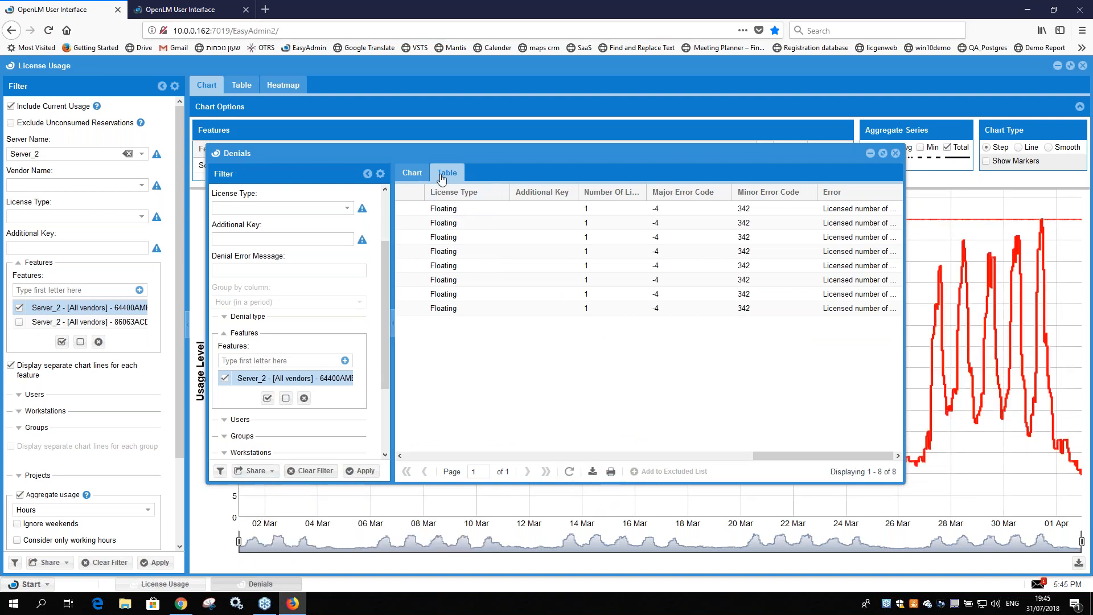
{"action": "left_click", "coordinate": [208, 510]}
{"action": "left_click", "coordinate": [241, 84]}
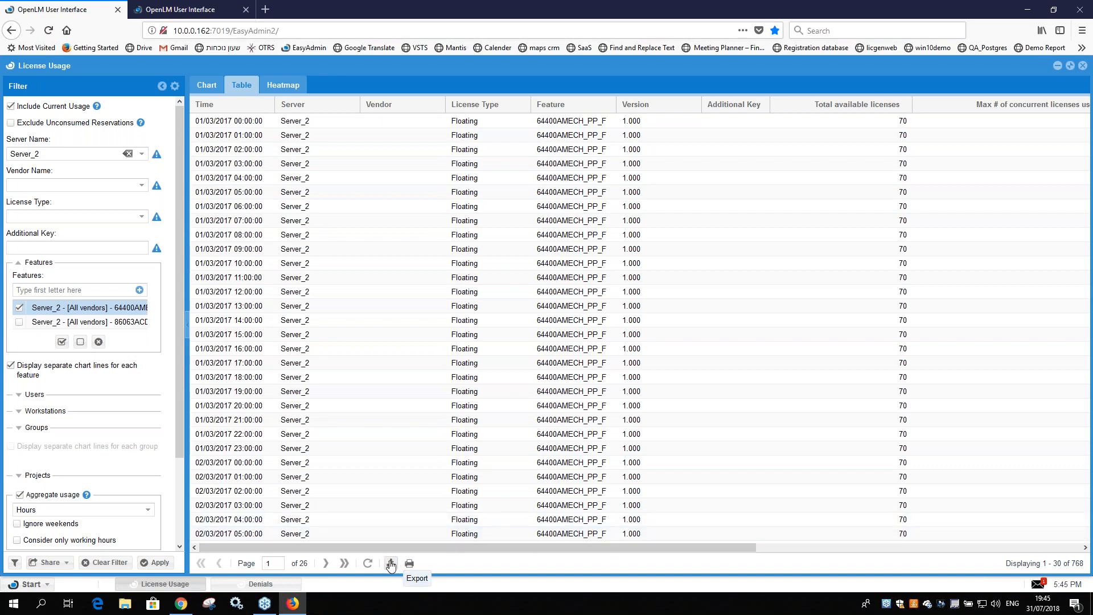
{"action": "left_click", "coordinate": [206, 85]}
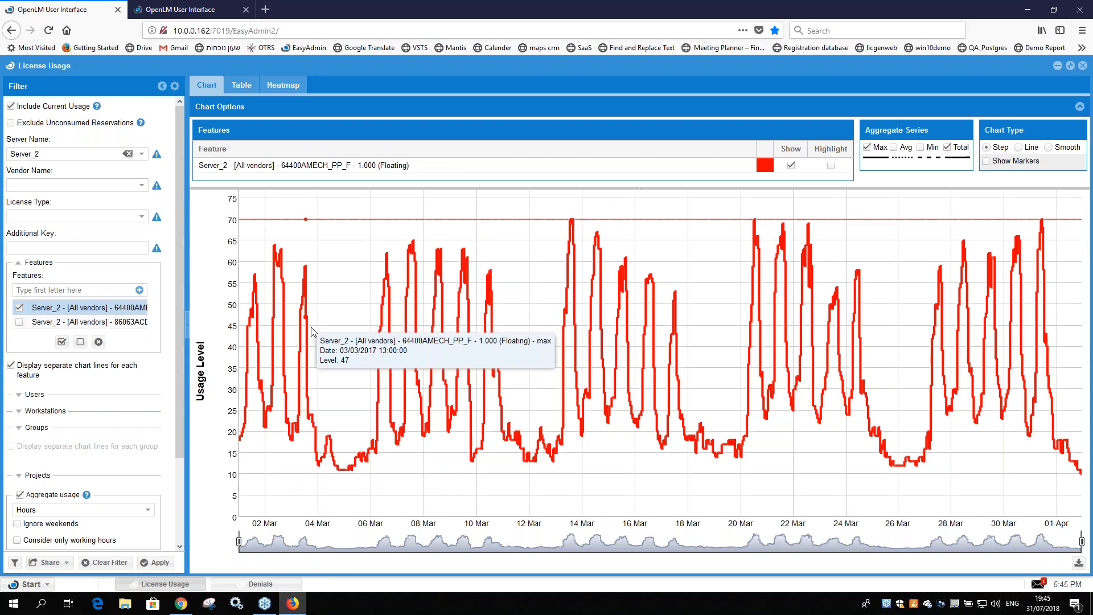
{"action": "left_click", "coordinate": [257, 583]}
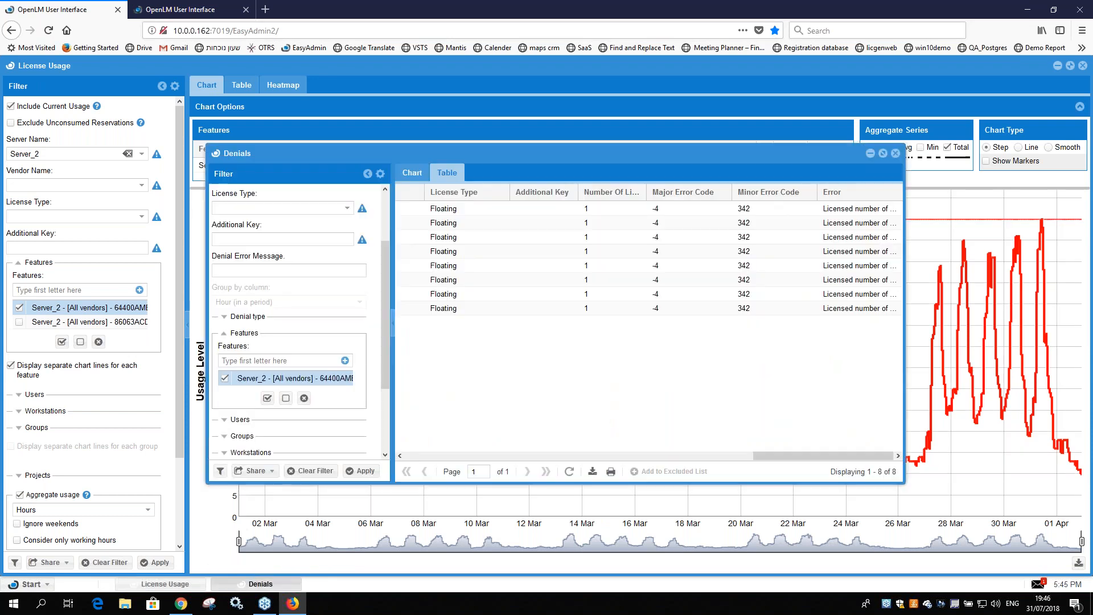
Step: Check the denial error message text and expand the Denial type filter to review its categories
{"action": "left_click_drag", "start_coordinate": [385, 352], "coordinate": [385, 296]}
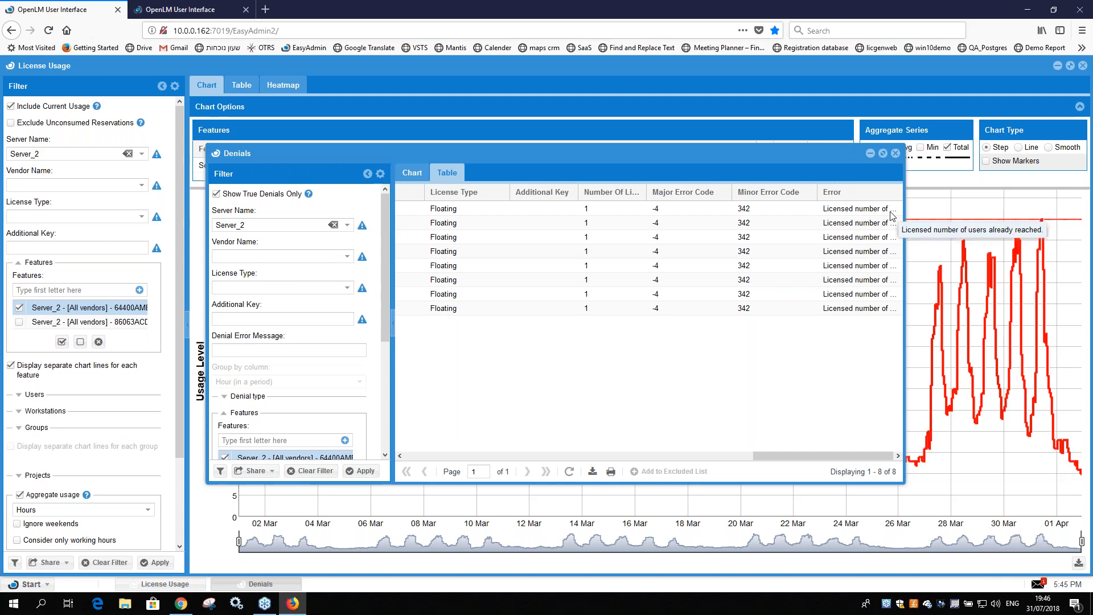
{"action": "scroll", "coordinate": [226, 350], "scroll_direction": "down", "scroll_amount": 2}
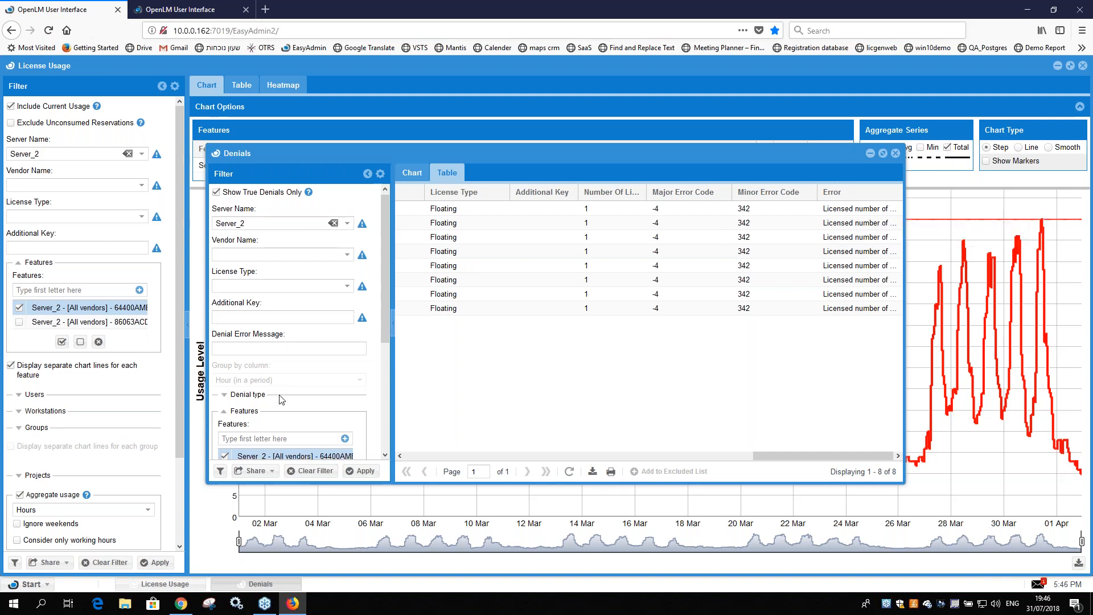
{"action": "left_click", "coordinate": [224, 346]}
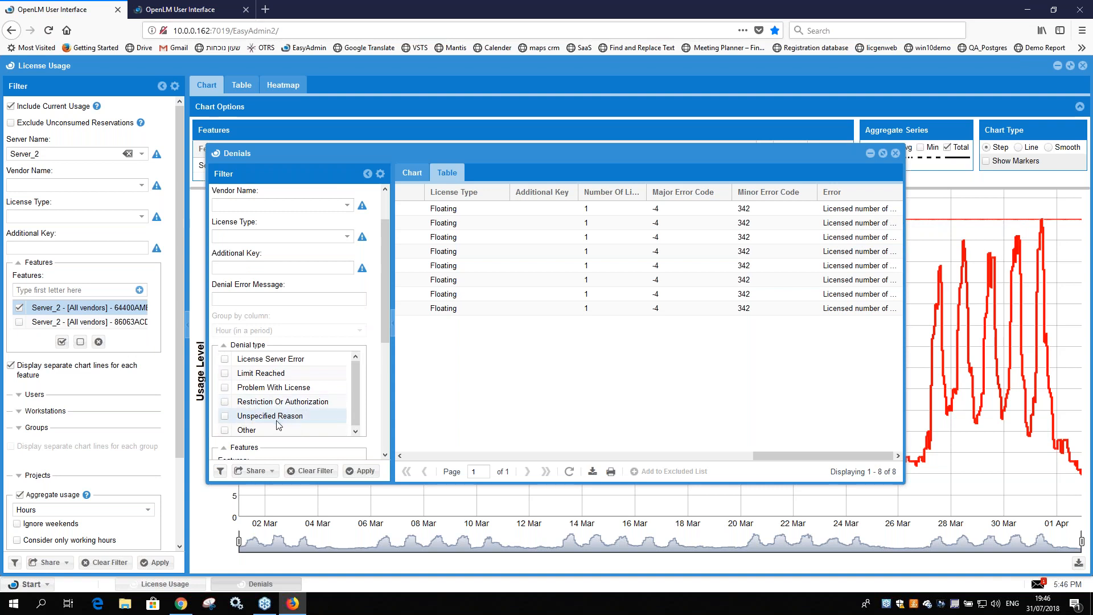
Step: Open the Denials settings in the Administration area
{"action": "left_click", "coordinate": [36, 586]}
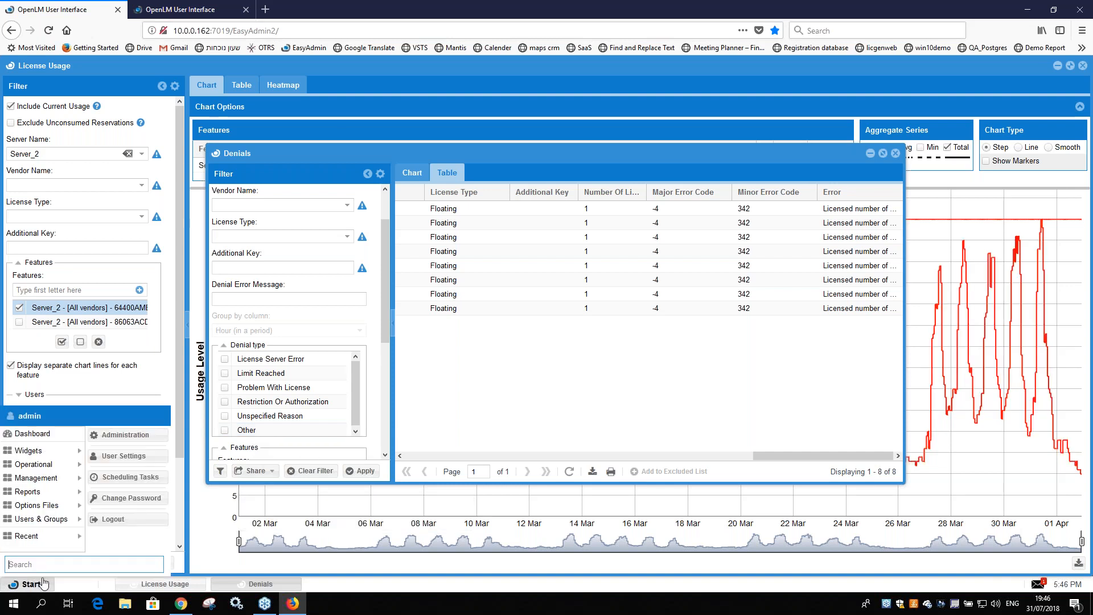
{"action": "right_click", "coordinate": [127, 436]}
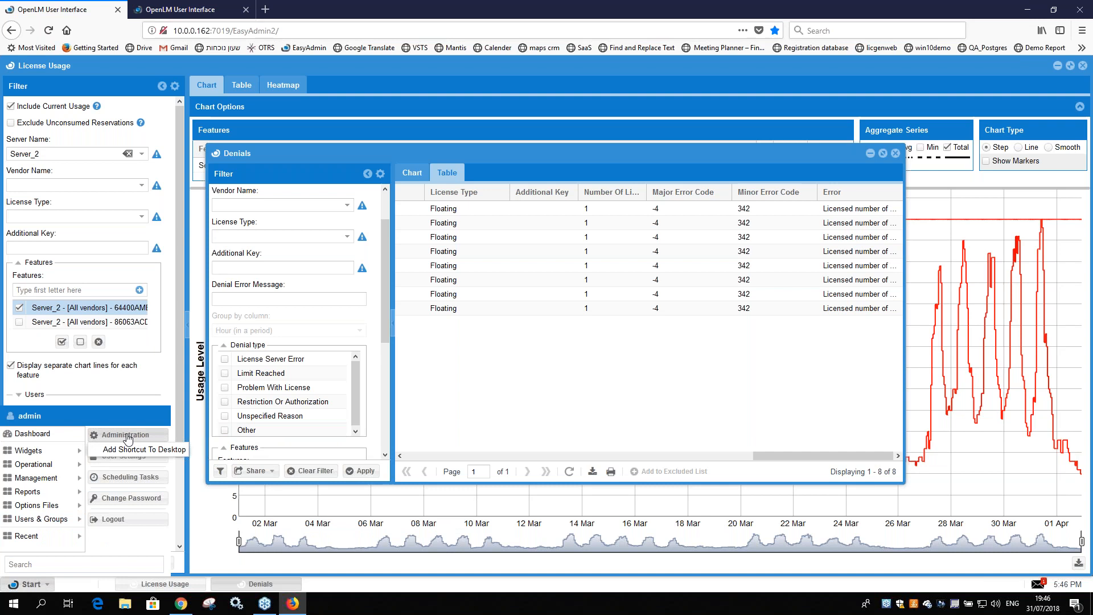
{"action": "left_click", "coordinate": [164, 436]}
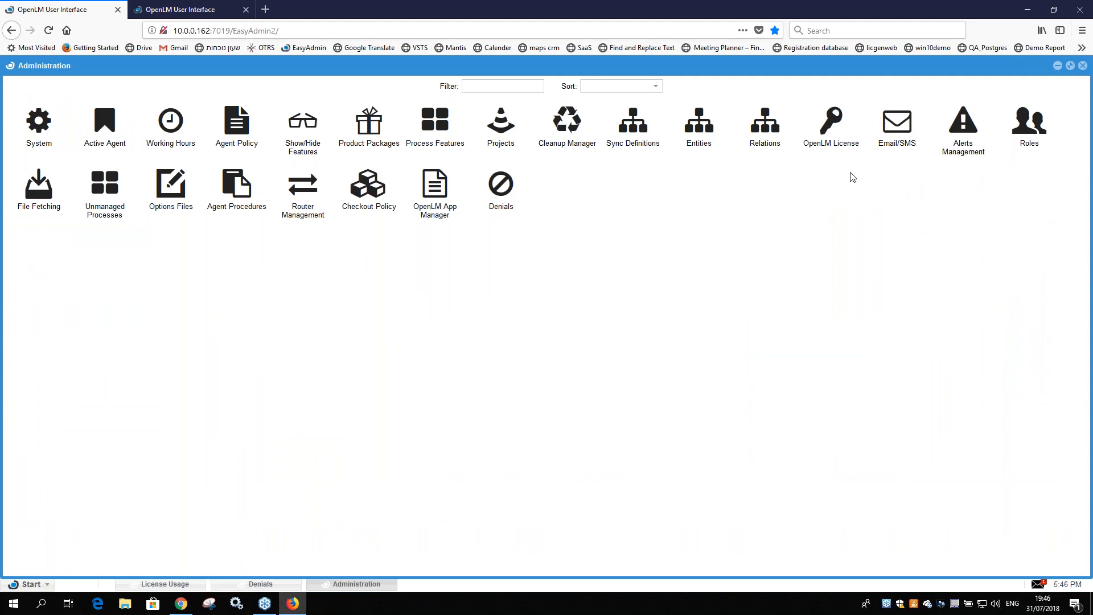
{"action": "left_click", "coordinate": [501, 194]}
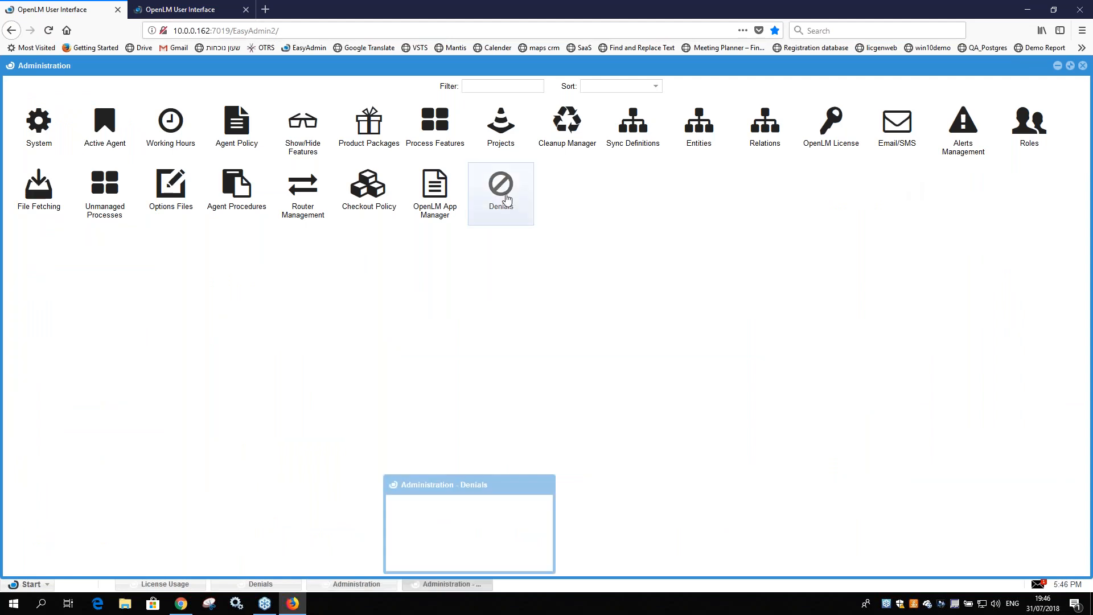
Step: Add the DSLS license server Server_100 to the excluded denials list
{"action": "left_click", "coordinate": [359, 456]}
{"action": "left_click", "coordinate": [442, 261]}
{"action": "left_click", "coordinate": [427, 276]}
{"action": "left_click", "coordinate": [441, 261]}
{"action": "left_click", "coordinate": [358, 354]}
Step: Add an excluded denial for Server_100 with major error code -4 and error message 350
{"action": "left_click", "coordinate": [527, 455]}
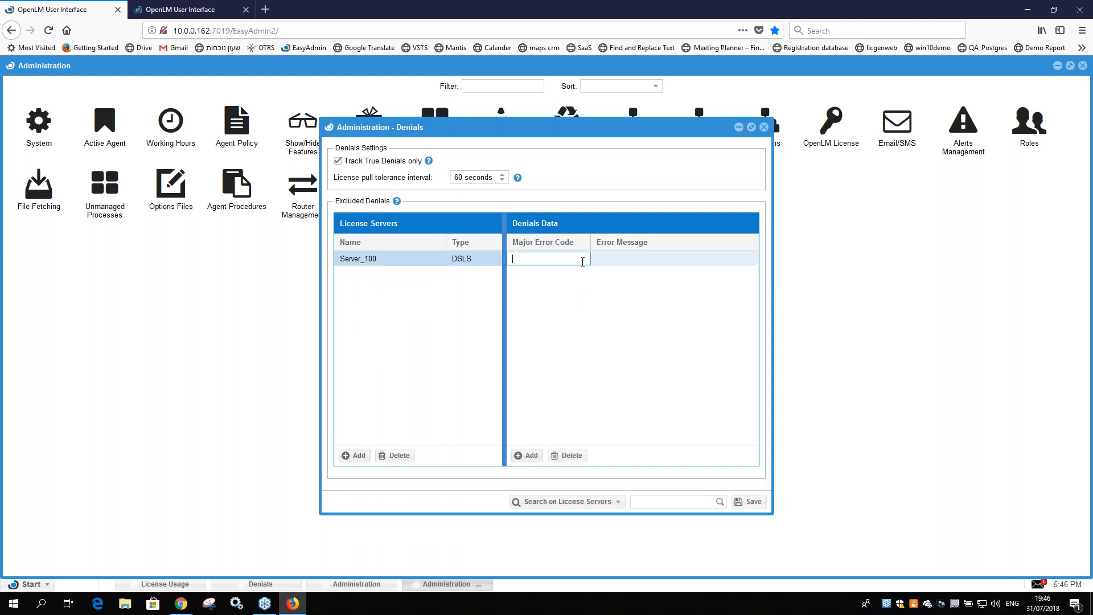
{"action": "left_click", "coordinate": [621, 260]}
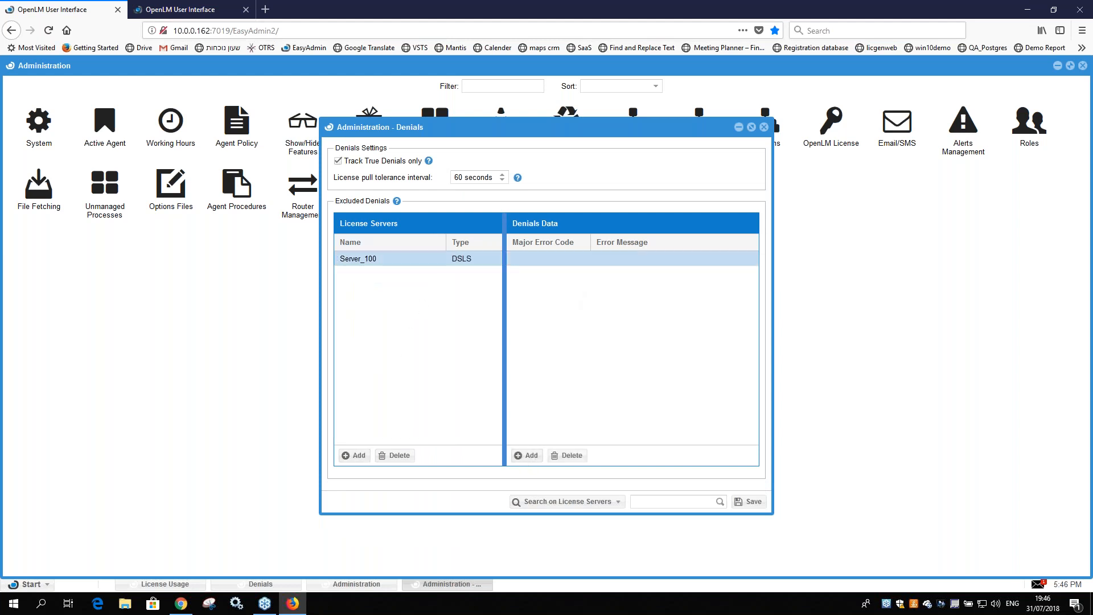
{"action": "left_click", "coordinate": [579, 261]}
{"action": "type", "text": "-4"}
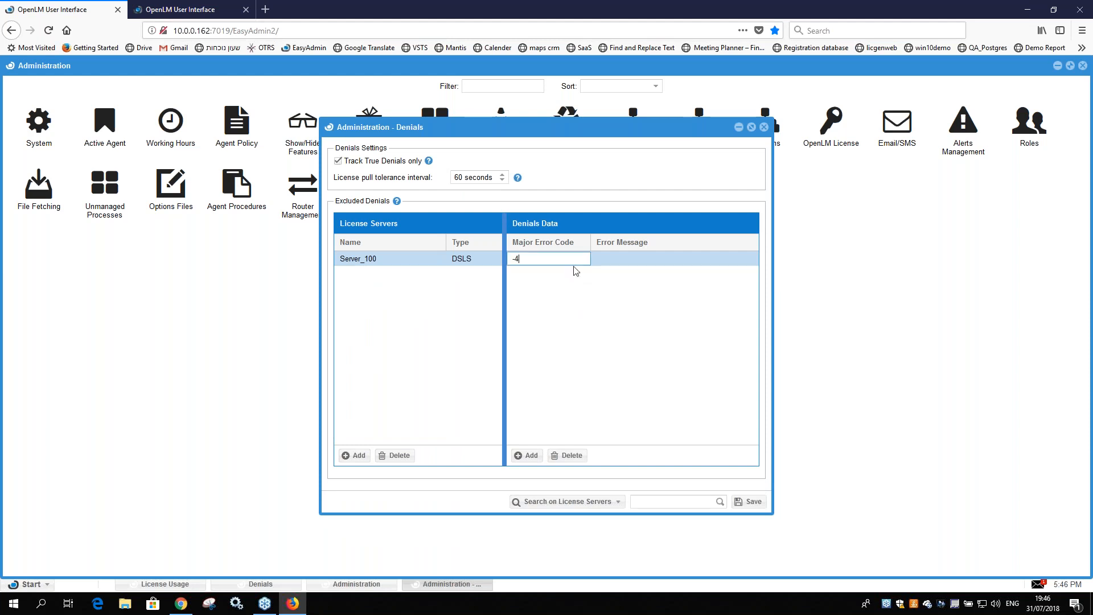
{"action": "left_click", "coordinate": [604, 261]}
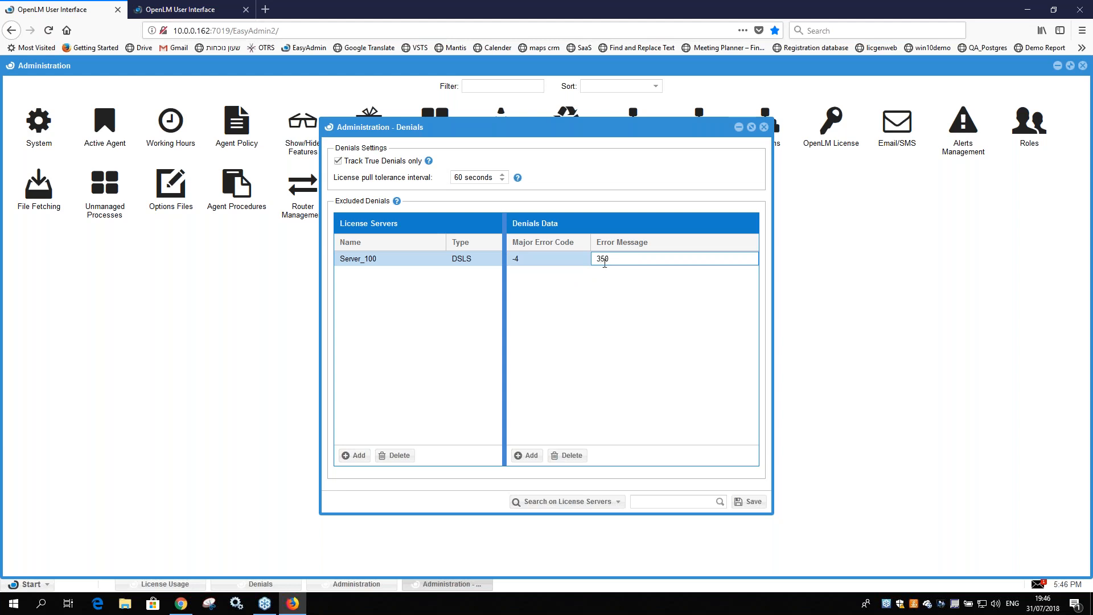
{"action": "left_click", "coordinate": [632, 285]}
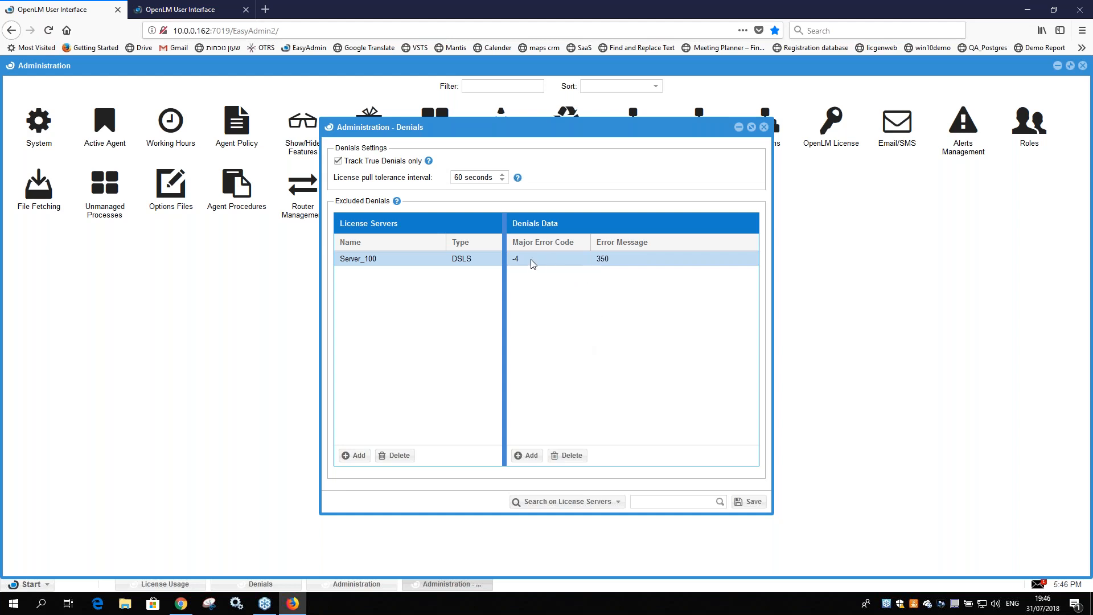
Step: Delete the excluded denial and its Server_100 entry, save the denials settings and close them
{"action": "left_click", "coordinate": [566, 455]}
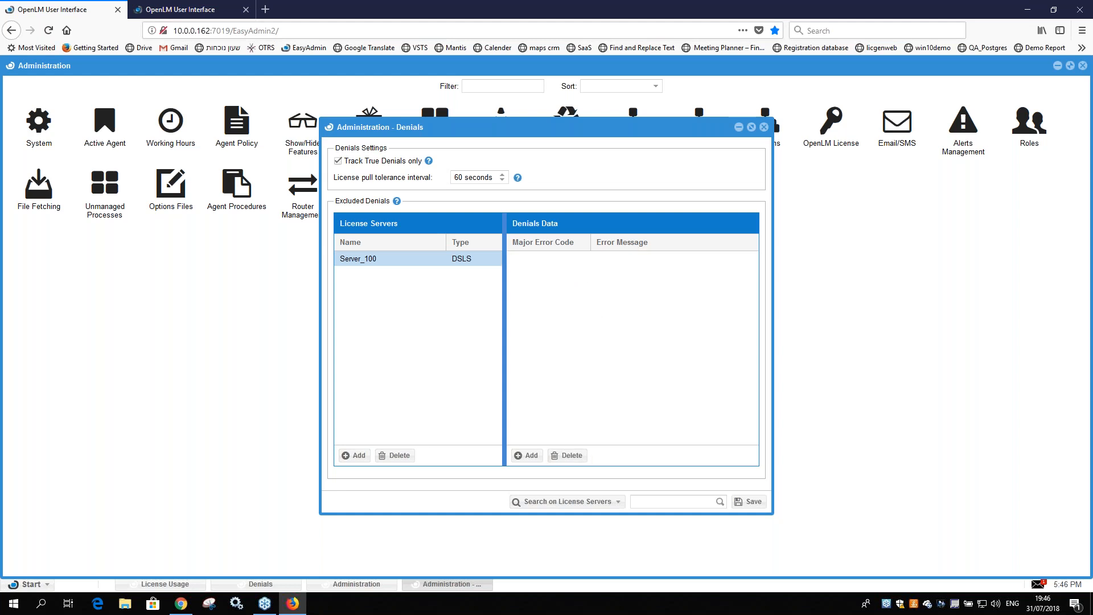
{"action": "left_click", "coordinate": [400, 455]}
{"action": "left_click", "coordinate": [748, 502]}
{"action": "left_click", "coordinate": [764, 127]}
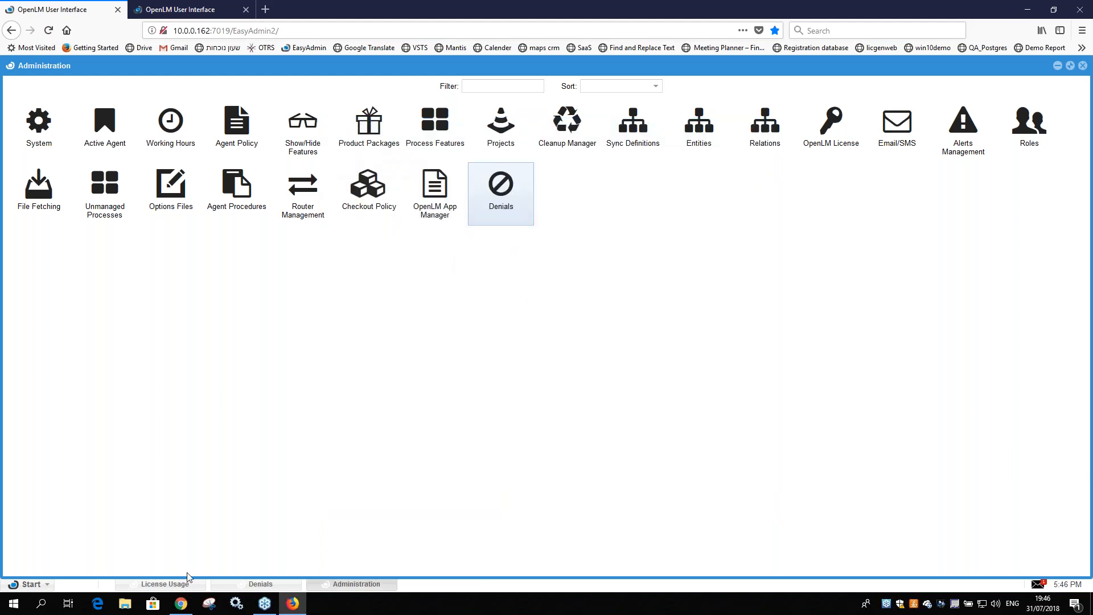
Step: View the Denials report as a chart, compare it with the License Usage heatmap, and return to the denials chart
{"action": "left_click", "coordinate": [189, 587]}
{"action": "left_click", "coordinate": [236, 585]}
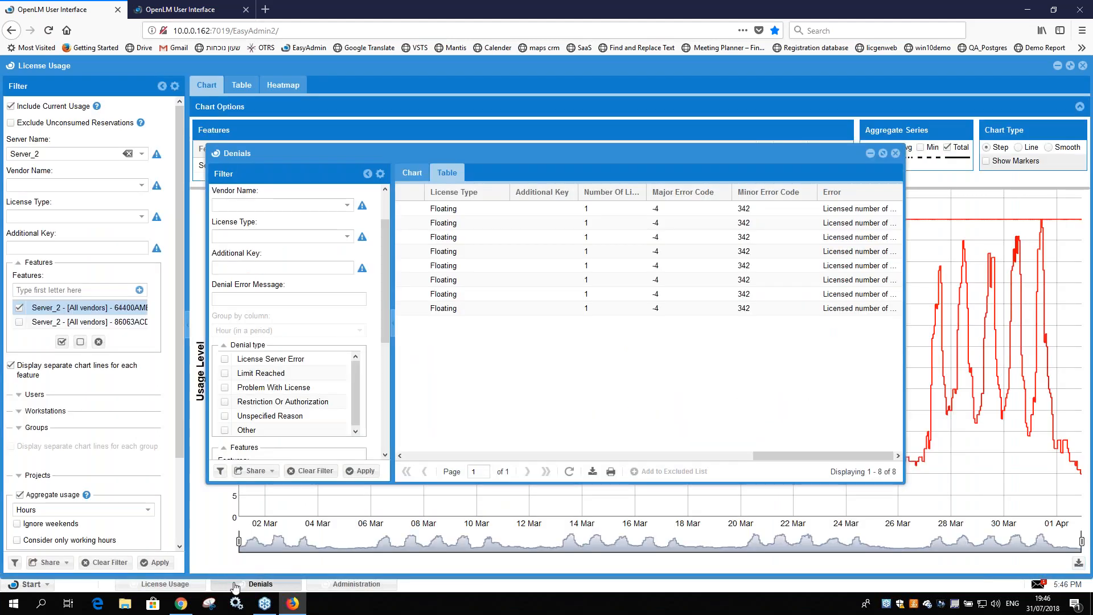
{"action": "left_click", "coordinate": [412, 172]}
{"action": "left_click", "coordinate": [165, 584]}
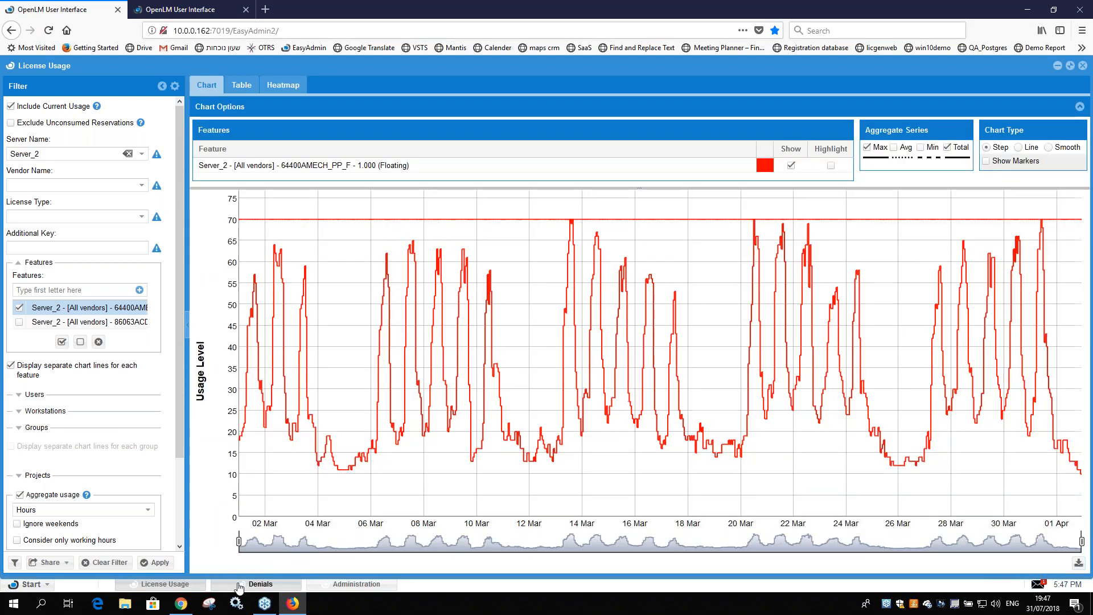
{"action": "left_click", "coordinate": [260, 584]}
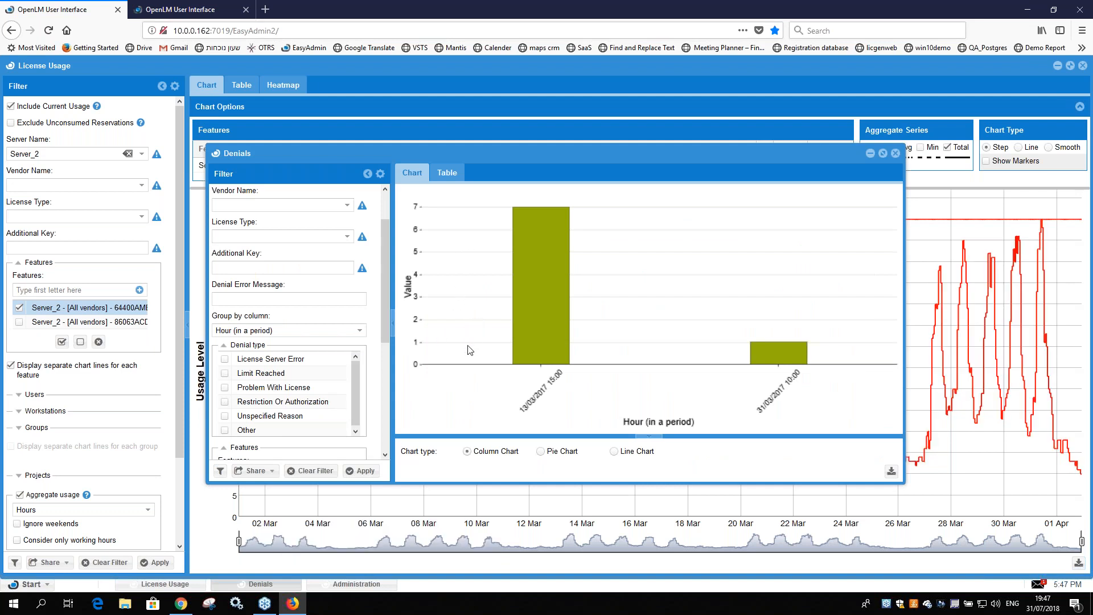
Step: Open the License Utilization report from the Management reports
{"action": "left_click", "coordinate": [28, 584]}
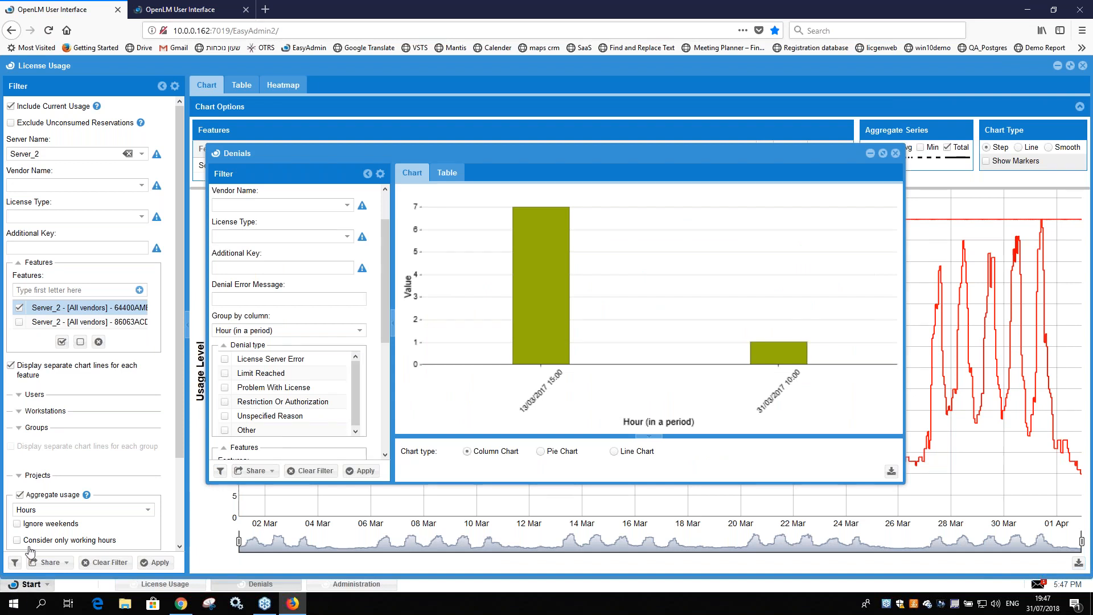
{"action": "mouse_move", "coordinate": [69, 482]}
{"action": "left_click", "coordinate": [150, 504]}
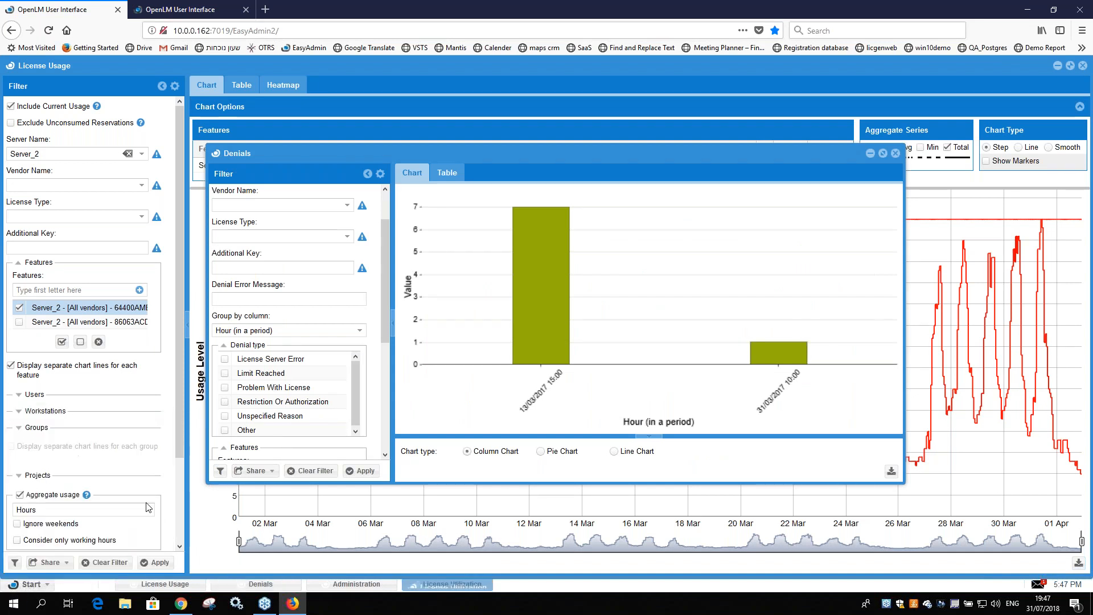
{"action": "left_click", "coordinate": [31, 584]}
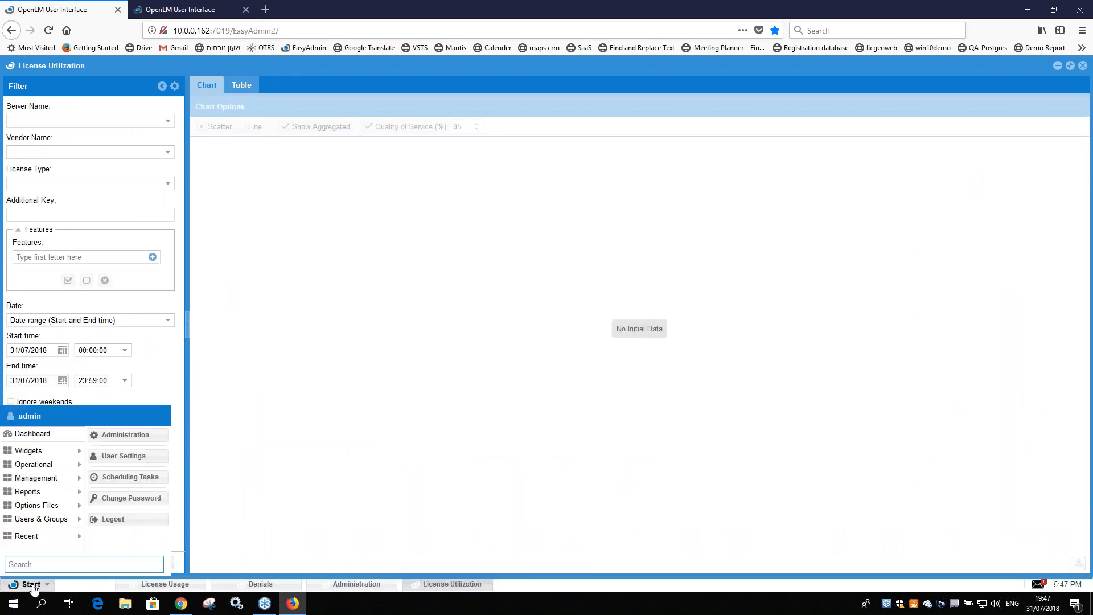
{"action": "mouse_move", "coordinate": [51, 482]}
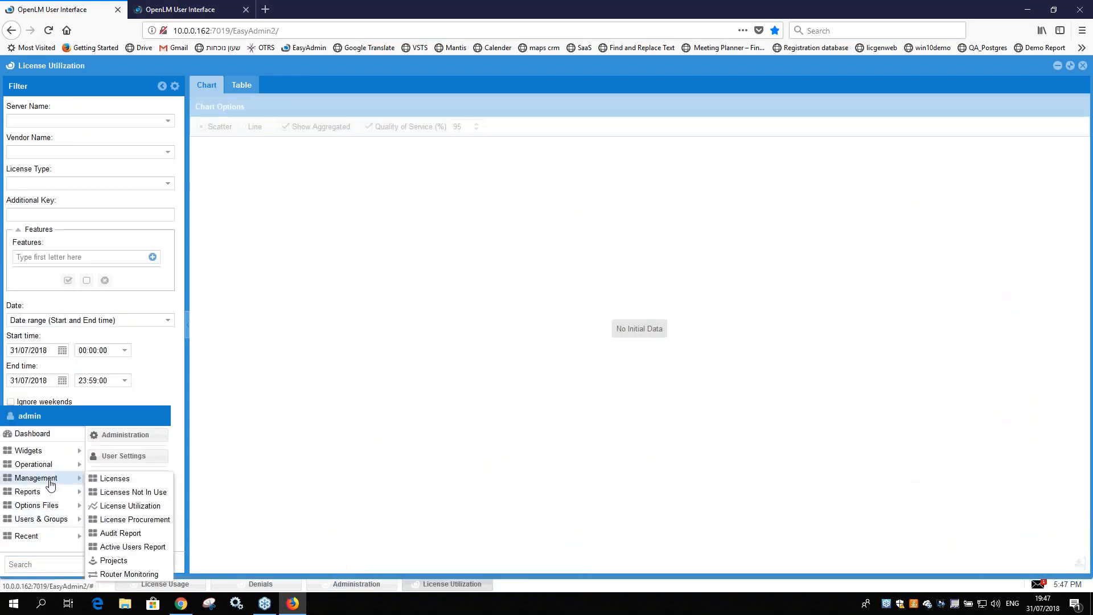
{"action": "left_click", "coordinate": [155, 503]}
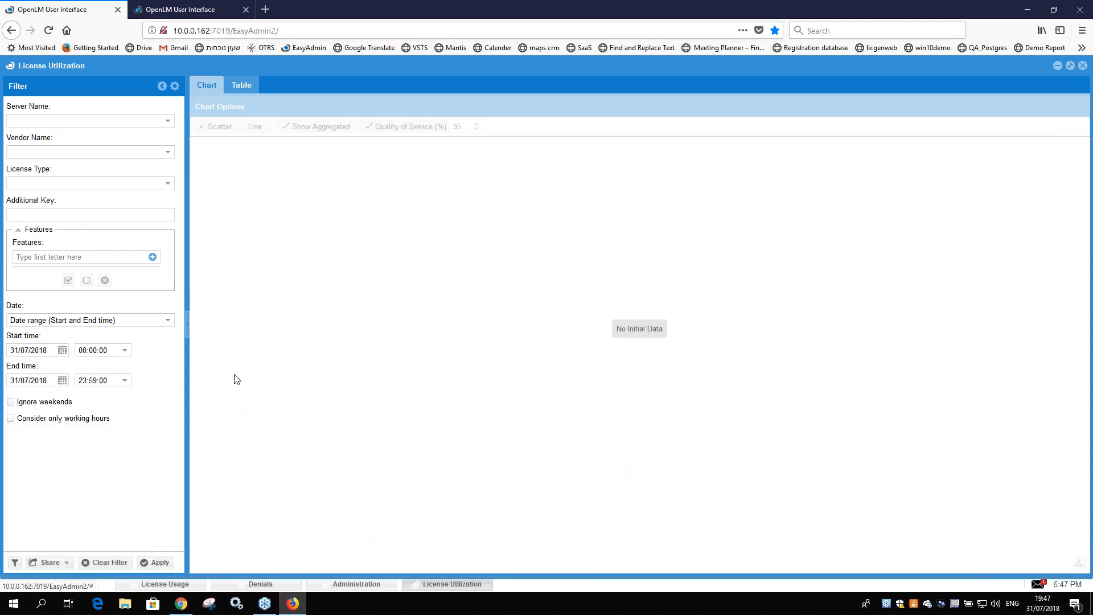
Step: Apply the saved utilization filter for the Server_2 64400AMECH feature covering 25/06/2016 to 25/04/2017
{"action": "left_click", "coordinate": [15, 563]}
{"action": "left_click", "coordinate": [638, 320]}
{"action": "left_click", "coordinate": [592, 341]}
{"action": "left_click", "coordinate": [539, 368]}
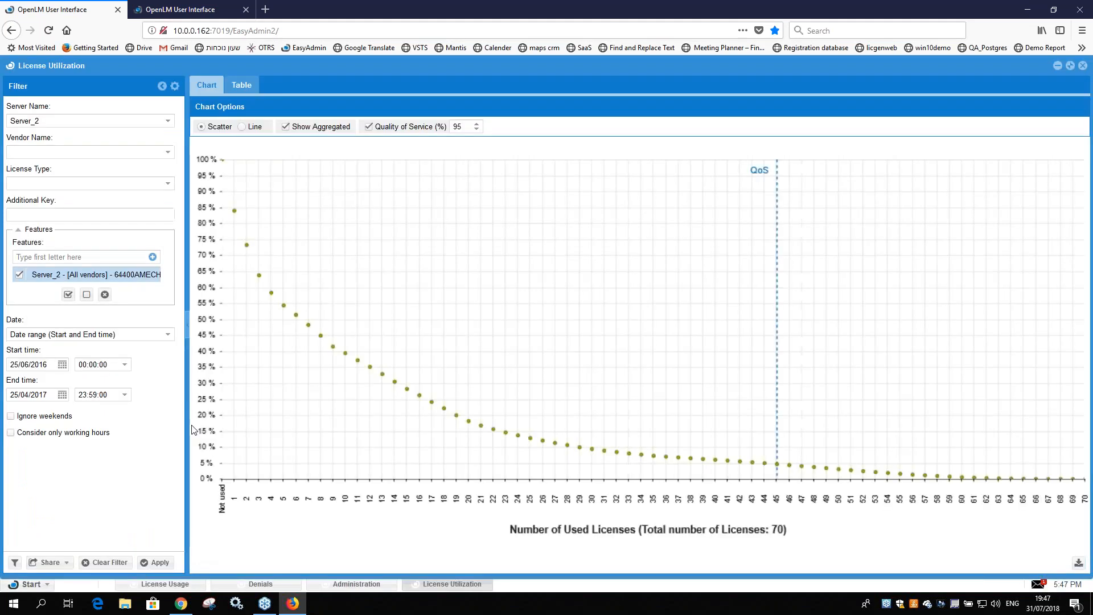
Step: Display the utilization chart as a line and inspect the usage percentages at individual license counts
{"action": "left_click", "coordinate": [243, 127]}
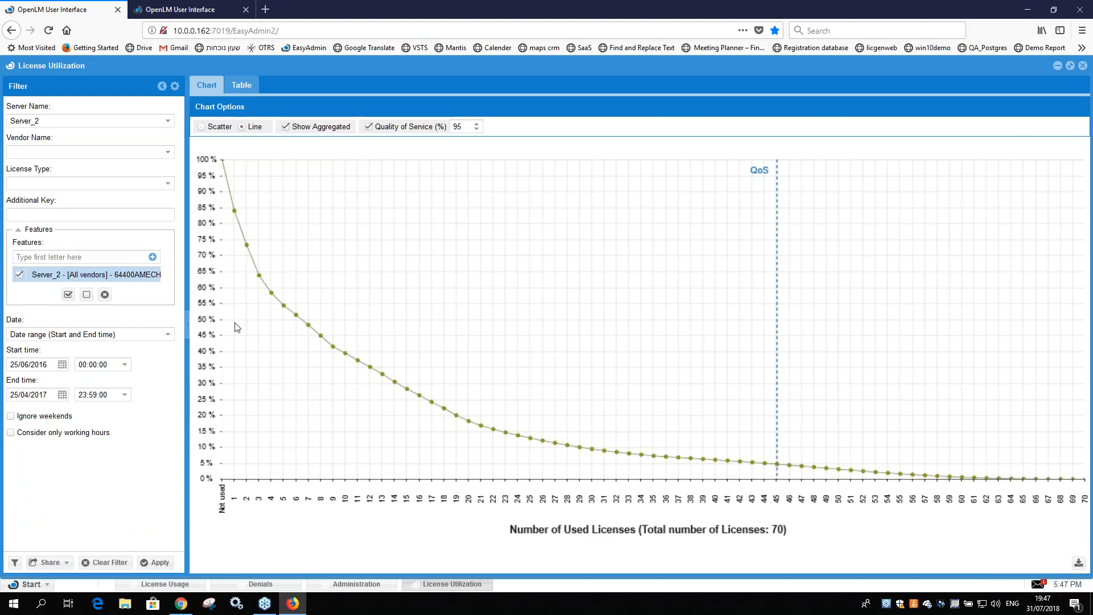
{"action": "mouse_move", "coordinate": [291, 332]}
{"action": "mouse_move", "coordinate": [234, 211]}
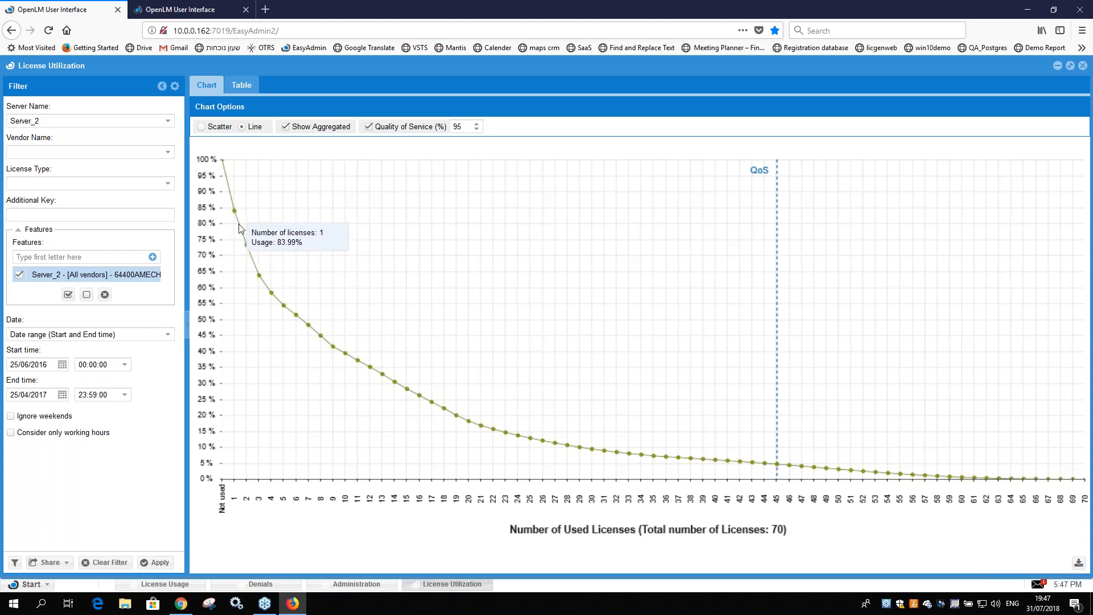
{"action": "mouse_move", "coordinate": [248, 260]}
{"action": "mouse_move", "coordinate": [271, 280]}
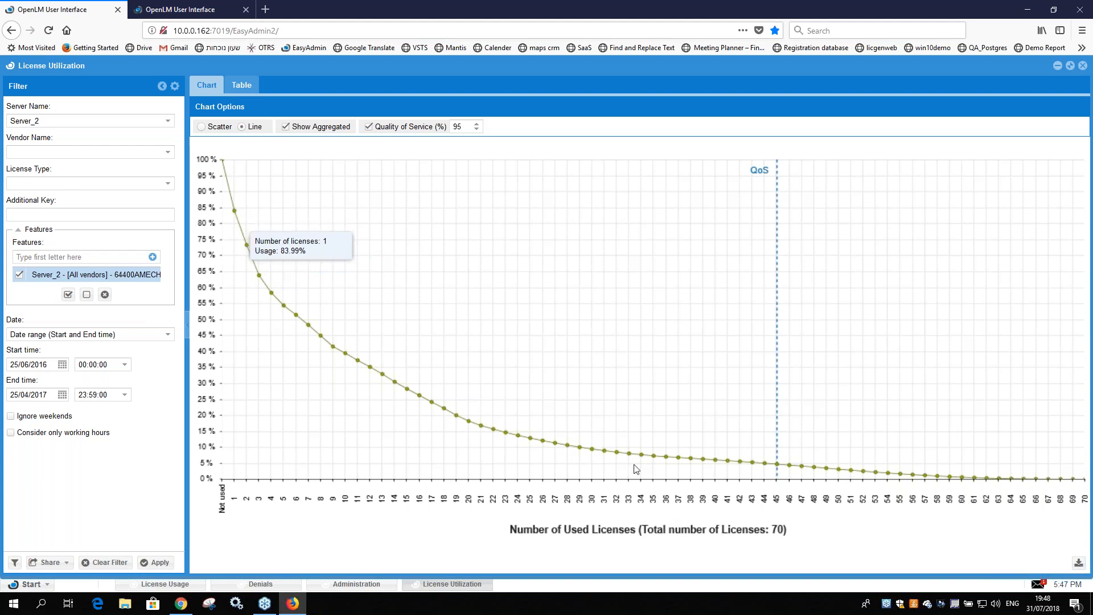
{"action": "mouse_move", "coordinate": [715, 464]}
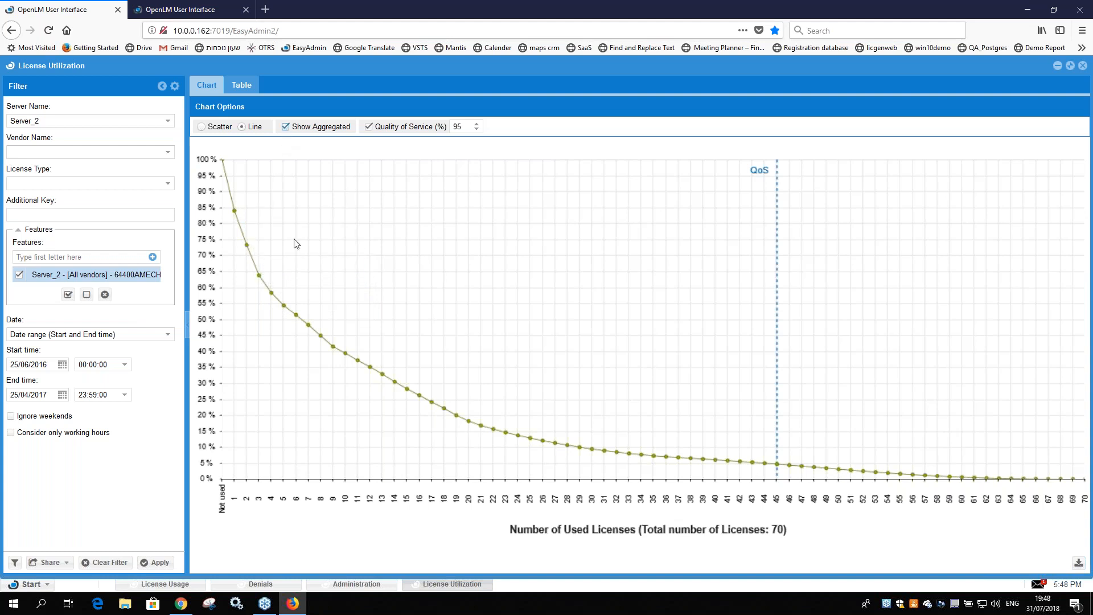
Step: Turn off Show Aggregated to inspect the non-aggregated utilization curve, and turn it back on
{"action": "left_click", "coordinate": [286, 128]}
{"action": "left_click", "coordinate": [286, 127]}
{"action": "left_click", "coordinate": [286, 128]}
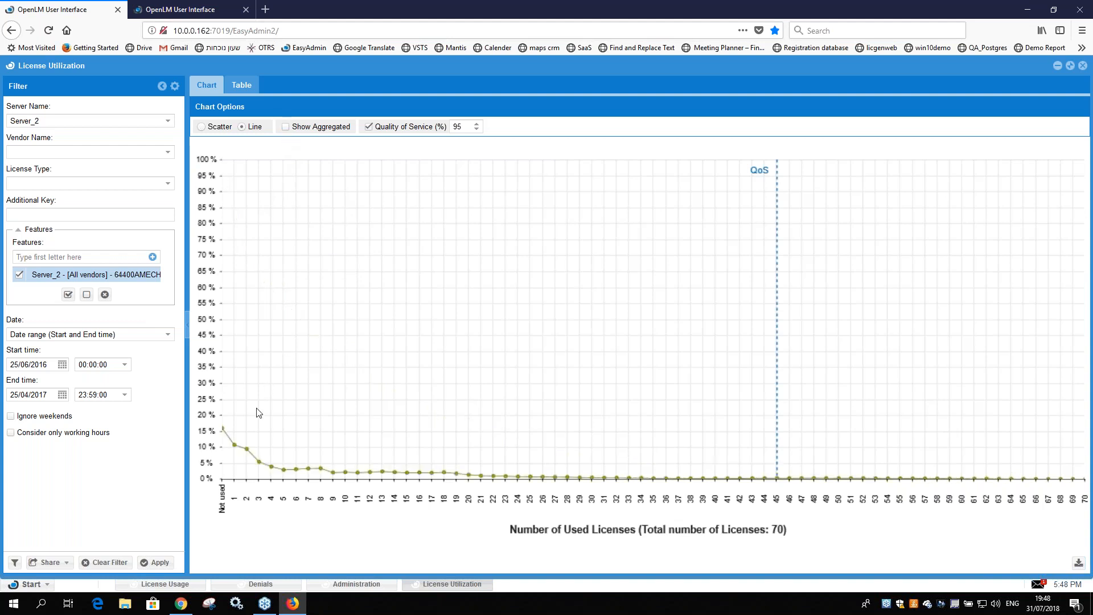
{"action": "mouse_move", "coordinate": [287, 474]}
{"action": "left_click", "coordinate": [286, 127]}
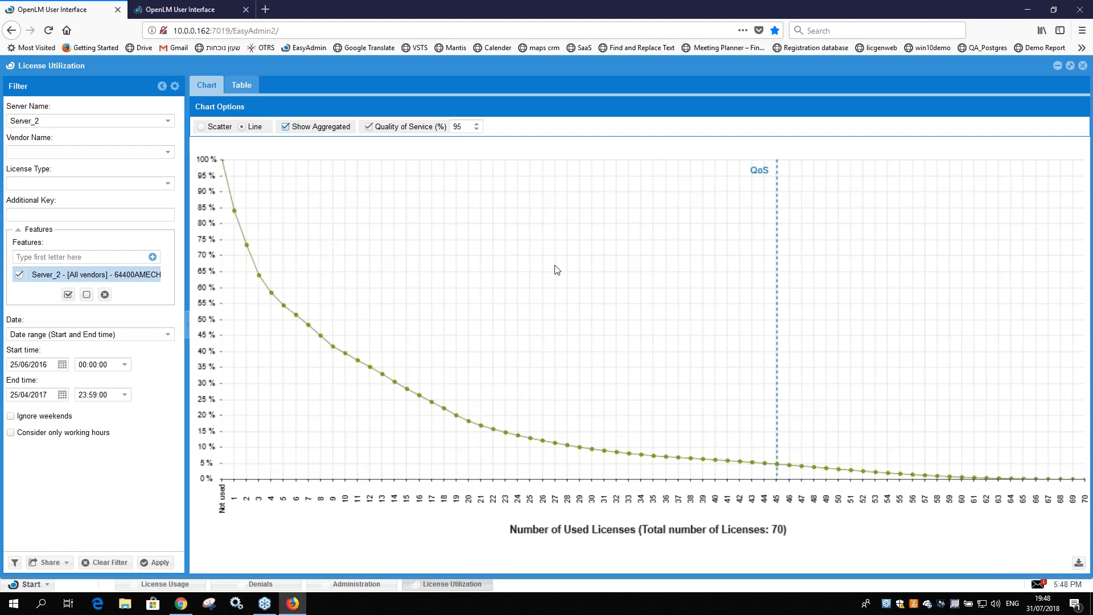
Step: Set the Quality of Service to 90% and check the usage where the QoS line meets the curve
{"action": "mouse_move", "coordinate": [785, 472]}
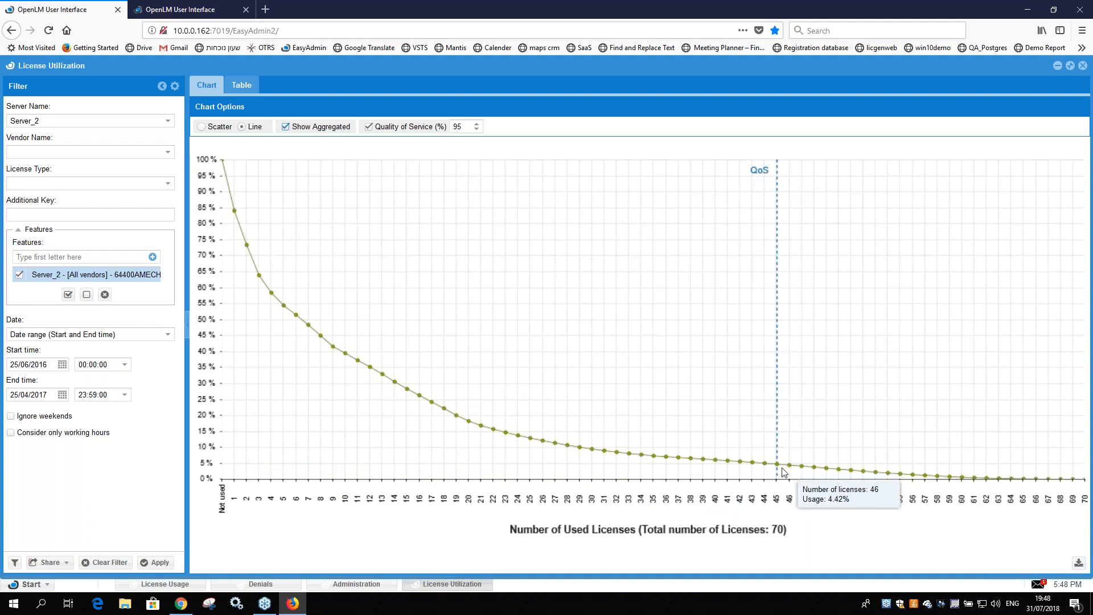
{"action": "double_click", "coordinate": [456, 127]}
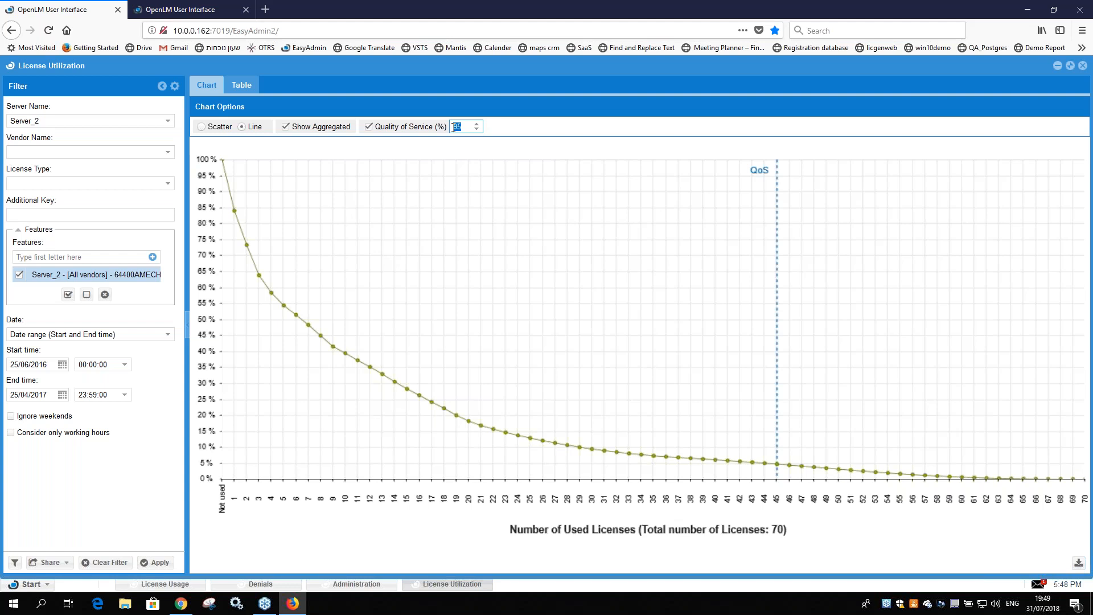
{"action": "left_click", "coordinate": [464, 130]}
{"action": "left_click_drag", "start_coordinate": [462, 128], "coordinate": [452, 129]}
{"action": "left_click", "coordinate": [456, 126]}
{"action": "mouse_move", "coordinate": [780, 467]}
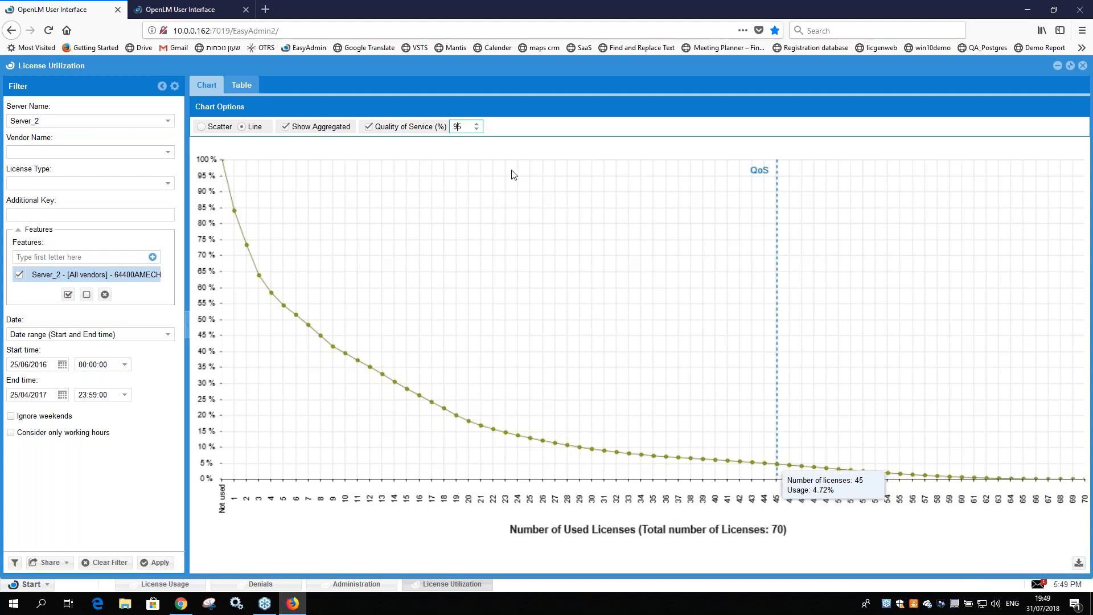
{"action": "left_click_drag", "start_coordinate": [458, 126], "coordinate": [478, 141]}
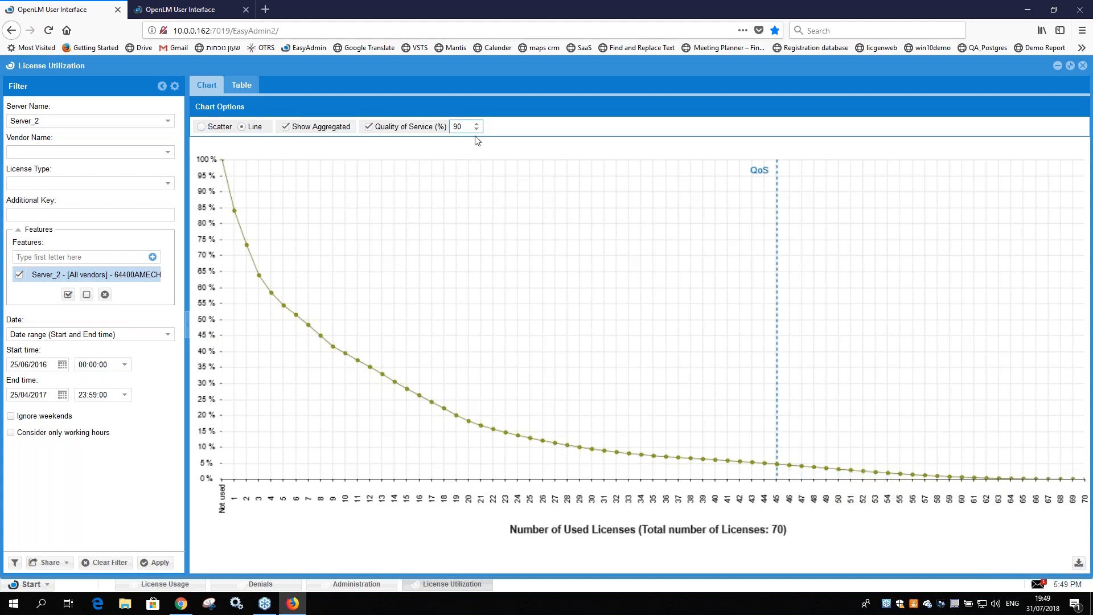
{"action": "type", "text": "0"}
{"action": "double_click", "coordinate": [458, 127]}
{"action": "mouse_move", "coordinate": [591, 450]}
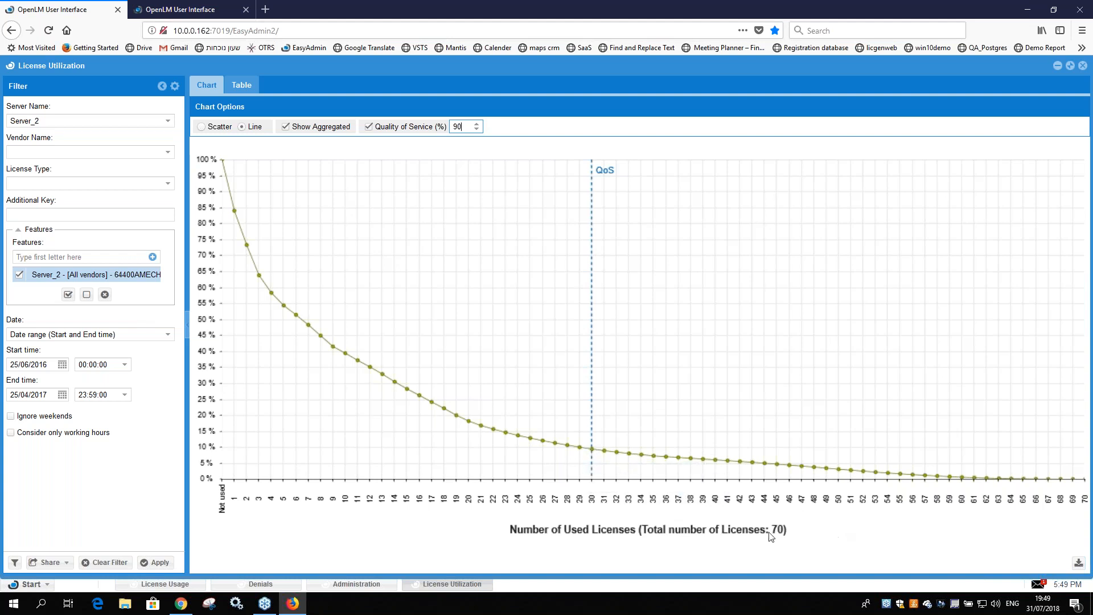
{"action": "mouse_move", "coordinate": [592, 449]}
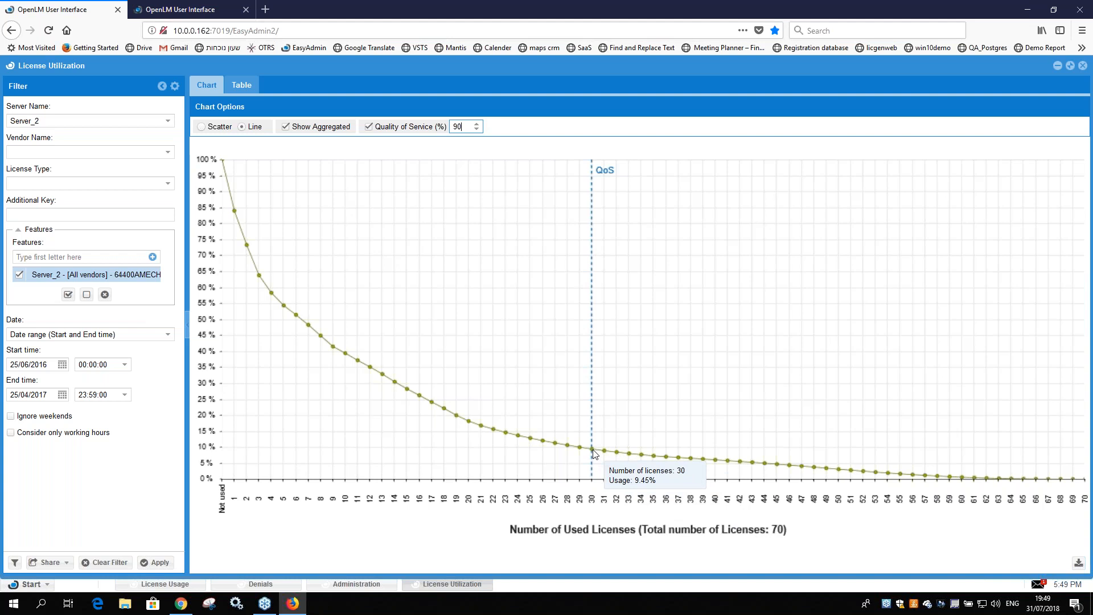
Step: Restrict the utilization report to ignore weekends and consider only working hours, and regenerate it
{"action": "left_click", "coordinate": [11, 416]}
{"action": "left_click", "coordinate": [11, 433]}
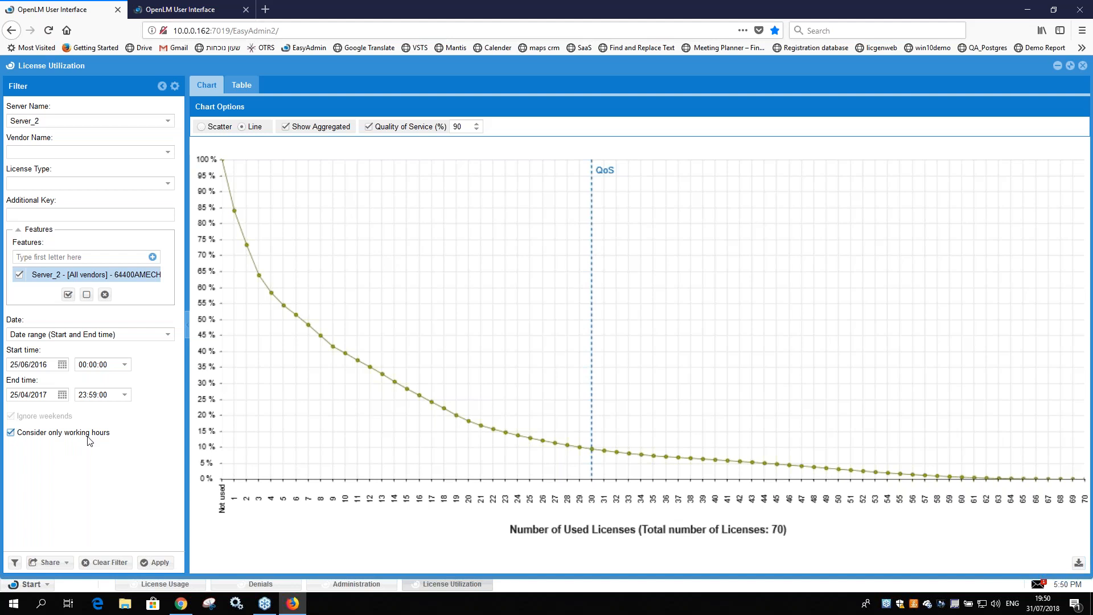
{"action": "left_click", "coordinate": [151, 563]}
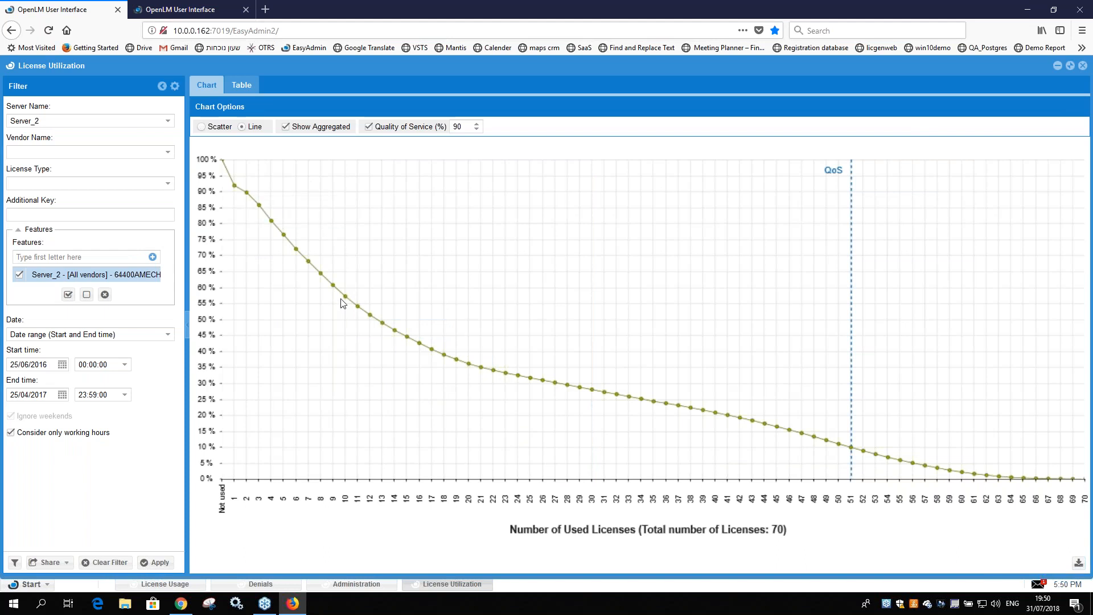
Step: Load the saved filter Demo 1 year in the License Usage report and regenerate the chart
{"action": "left_click", "coordinate": [173, 585]}
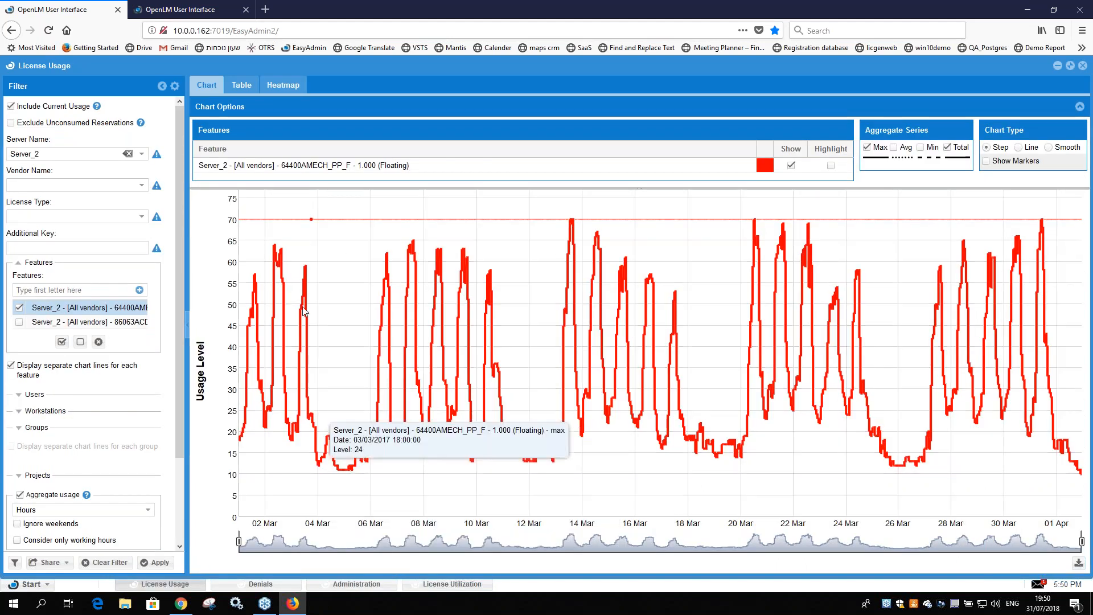
{"action": "left_click", "coordinate": [14, 562]}
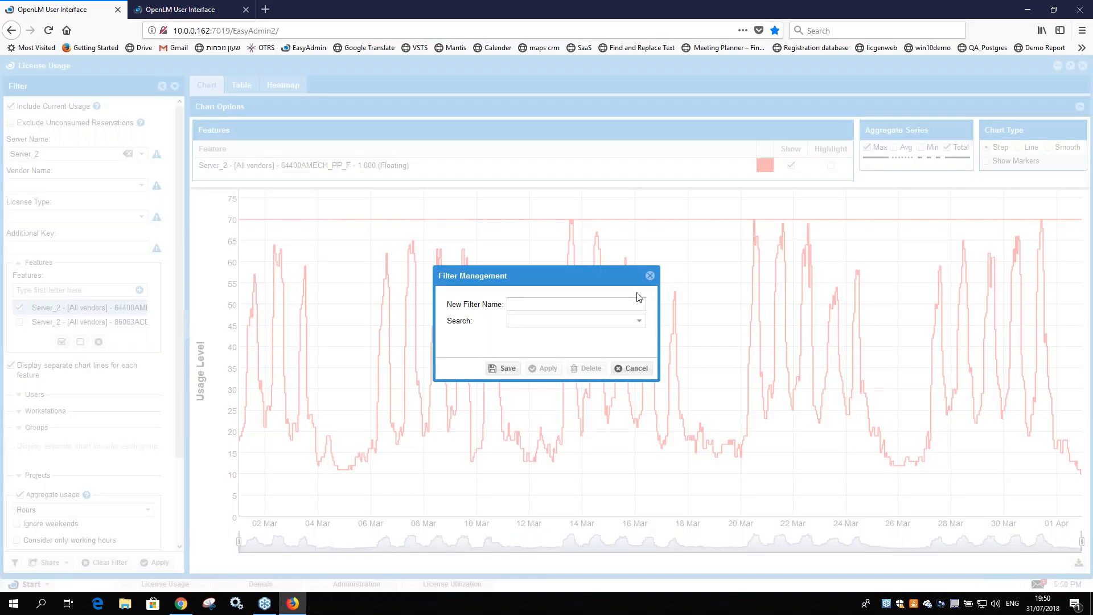
{"action": "left_click", "coordinate": [563, 323]}
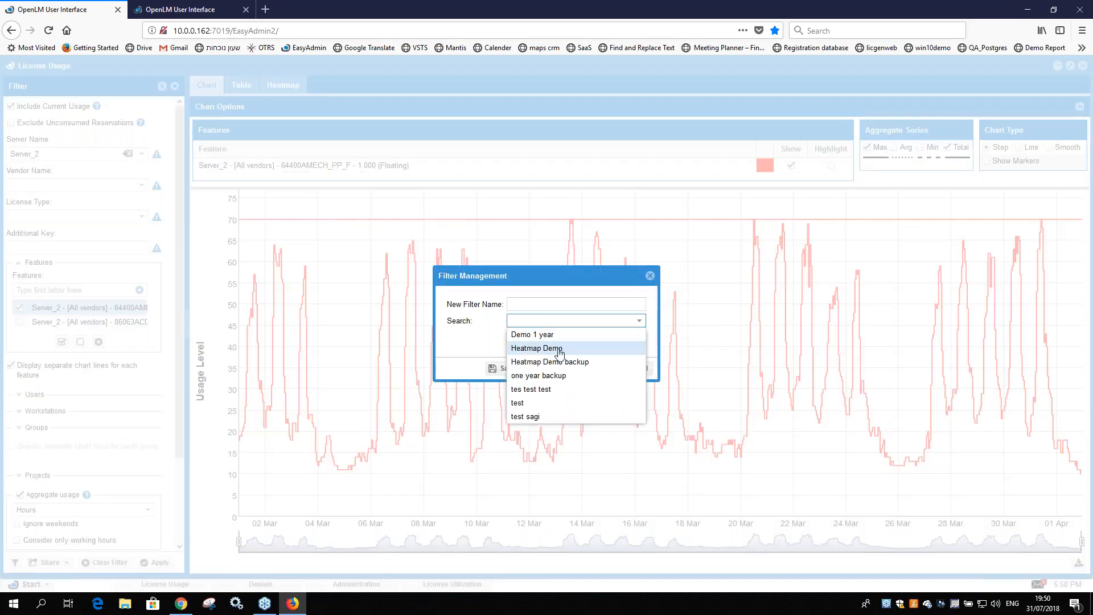
{"action": "left_click", "coordinate": [556, 336]}
{"action": "left_click", "coordinate": [549, 368]}
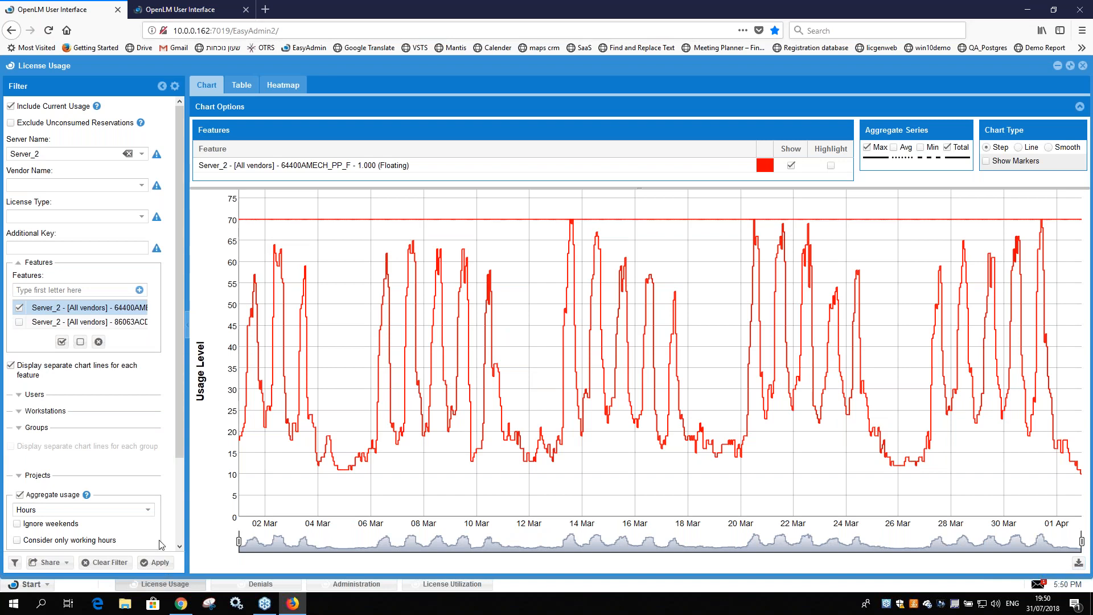
{"action": "left_click", "coordinate": [158, 565]}
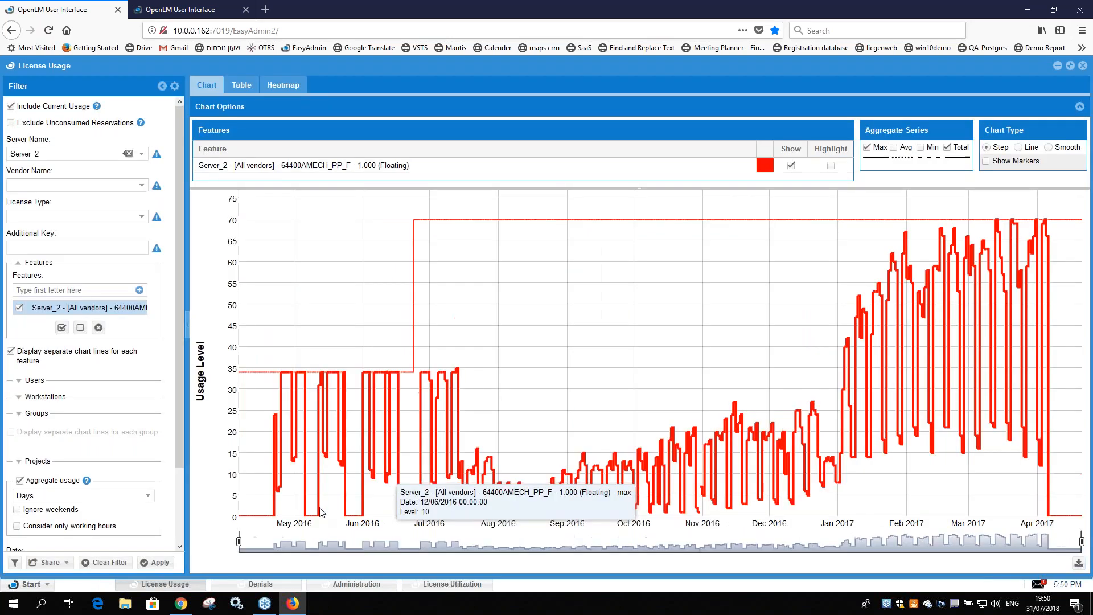
Step: Narrow the License Usage chart to the period from mid-January 2017 and check the date where the heavy usage begins
{"action": "left_click_drag", "start_coordinate": [606, 541], "coordinate": [868, 541]}
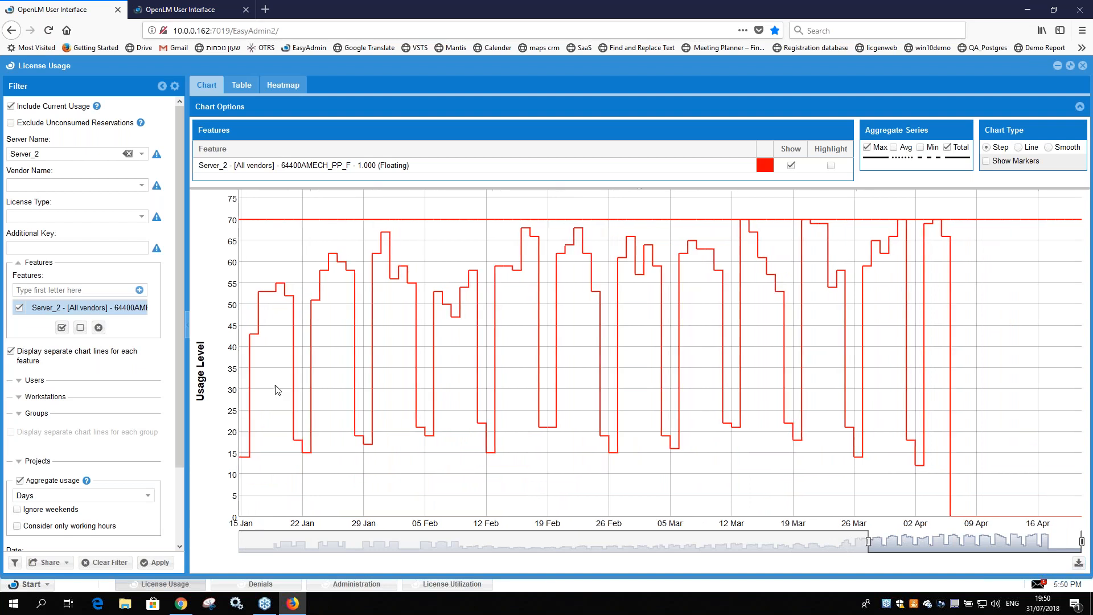
{"action": "mouse_move", "coordinate": [252, 340]}
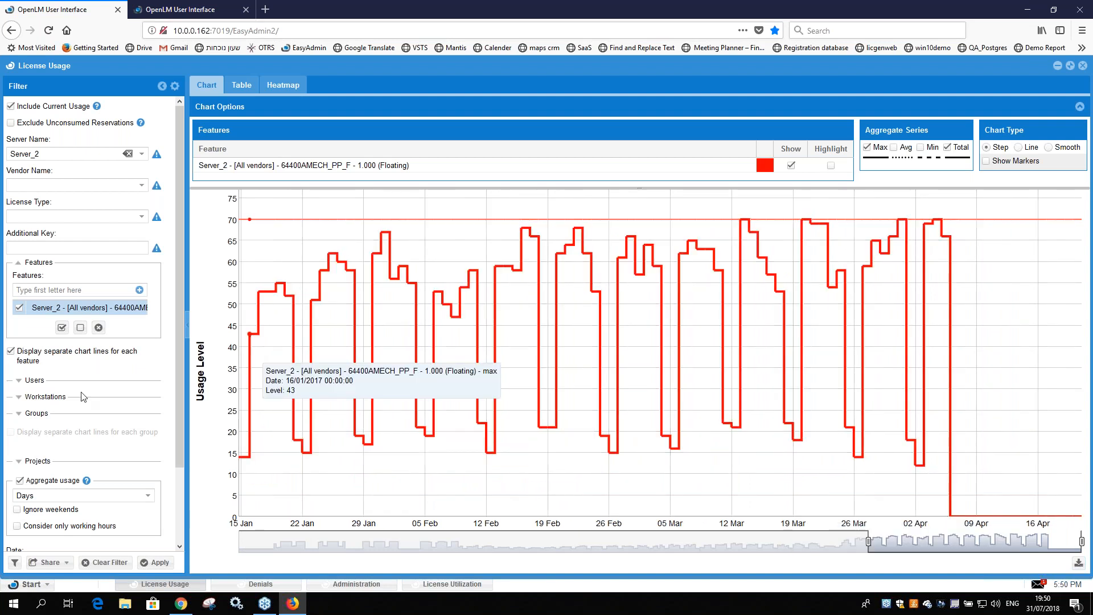
{"action": "scroll", "coordinate": [83, 397], "scroll_direction": "down", "scroll_amount": 3}
{"action": "triple_click", "coordinate": [33, 507]}
{"action": "key", "text": "ctrl+c"}
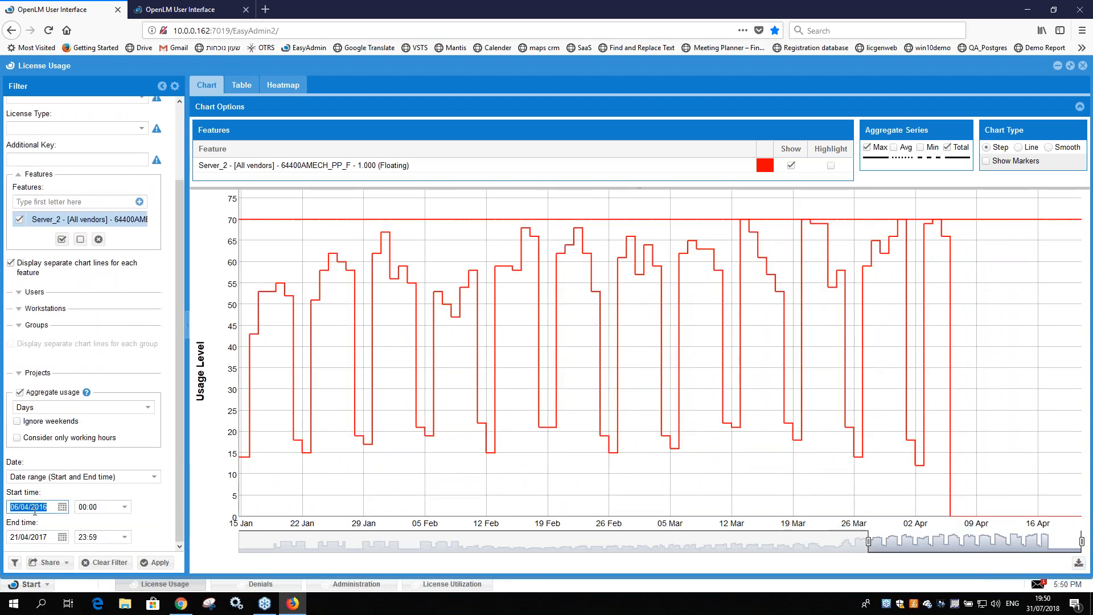
Step: Set the License Utilization report's start date to 16/01/2016
{"action": "left_click", "coordinate": [452, 584]}
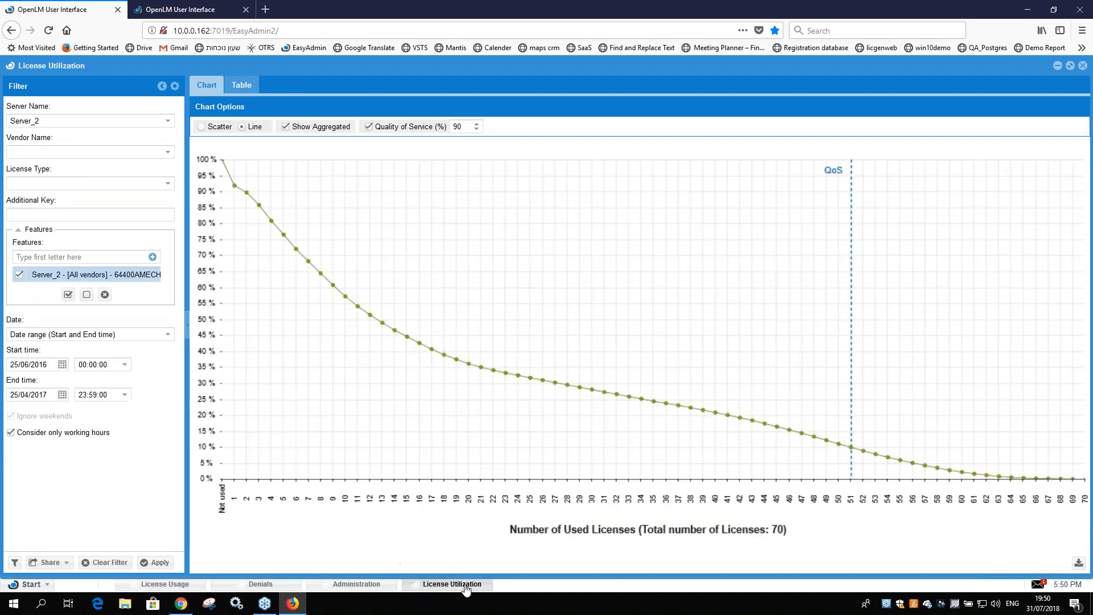
{"action": "triple_click", "coordinate": [36, 363]}
{"action": "key", "text": "ctrl+v"}
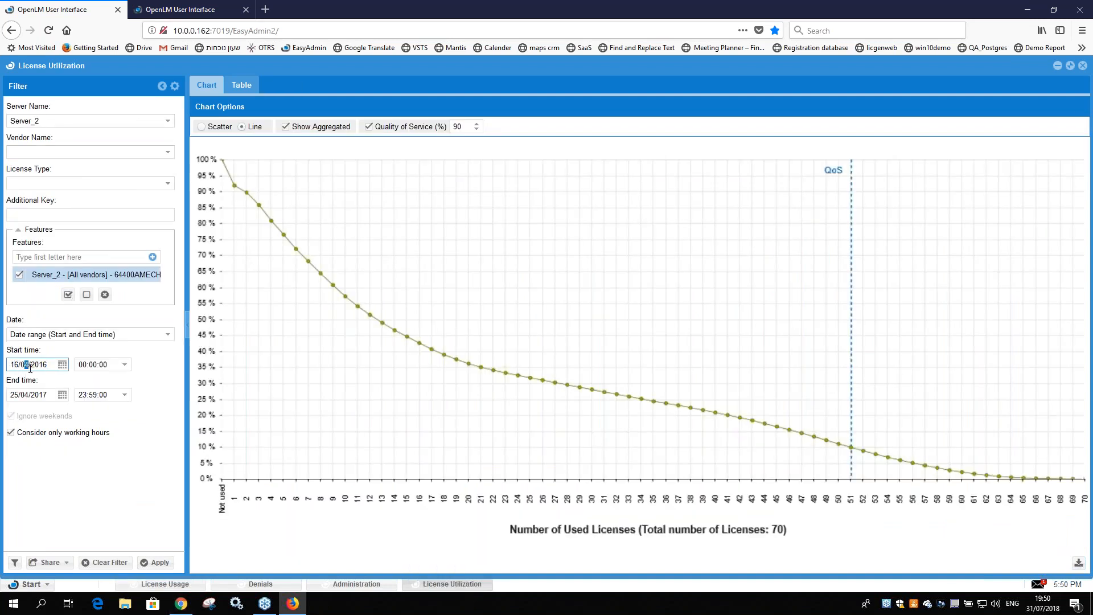
Step: Check in the License Usage chart on which April date the heavy usage ends, and return to License Utilization
{"action": "left_click", "coordinate": [171, 583]}
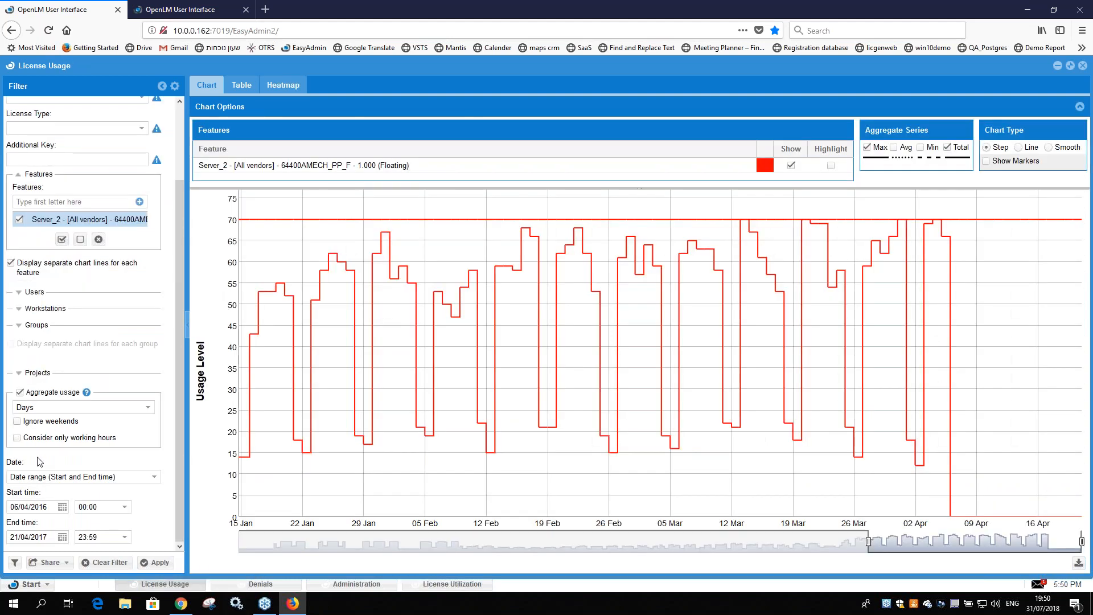
{"action": "triple_click", "coordinate": [44, 538]}
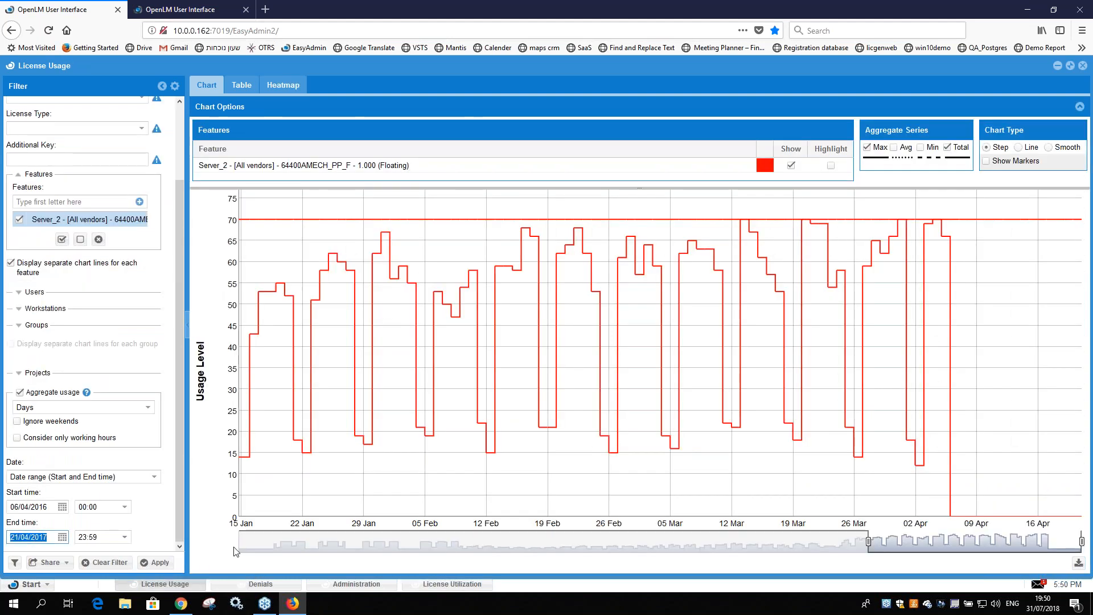
{"action": "left_click", "coordinate": [448, 587]}
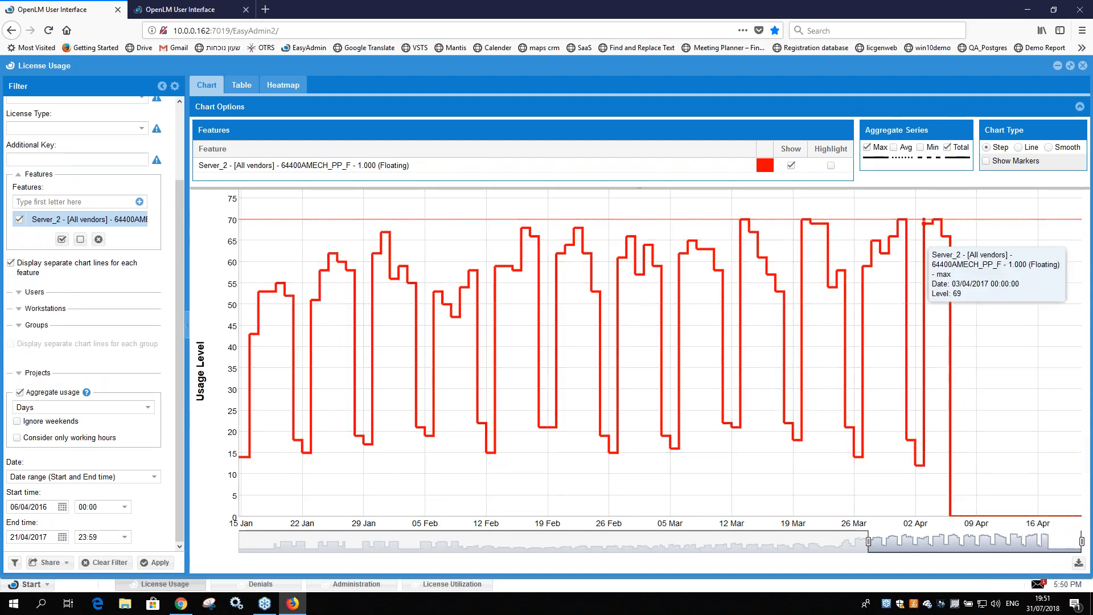
{"action": "left_click", "coordinate": [447, 586]}
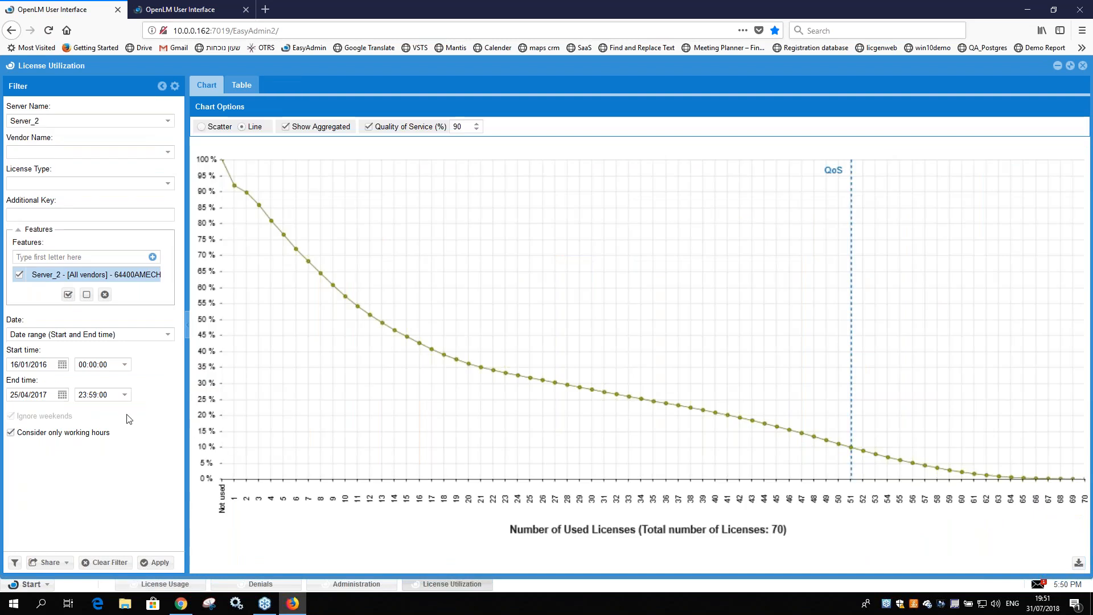
Step: Set the License Utilization date range to 16/01/2017 through 05/04/2017 and regenerate the report
{"action": "left_click", "coordinate": [28, 364]}
{"action": "left_click", "coordinate": [46, 364]}
{"action": "left_click_drag", "start_coordinate": [48, 364], "coordinate": [10, 361]}
{"action": "key", "text": "ctrl+c"}
{"action": "left_click", "coordinate": [33, 394]}
{"action": "key", "text": "ctrl+v"}
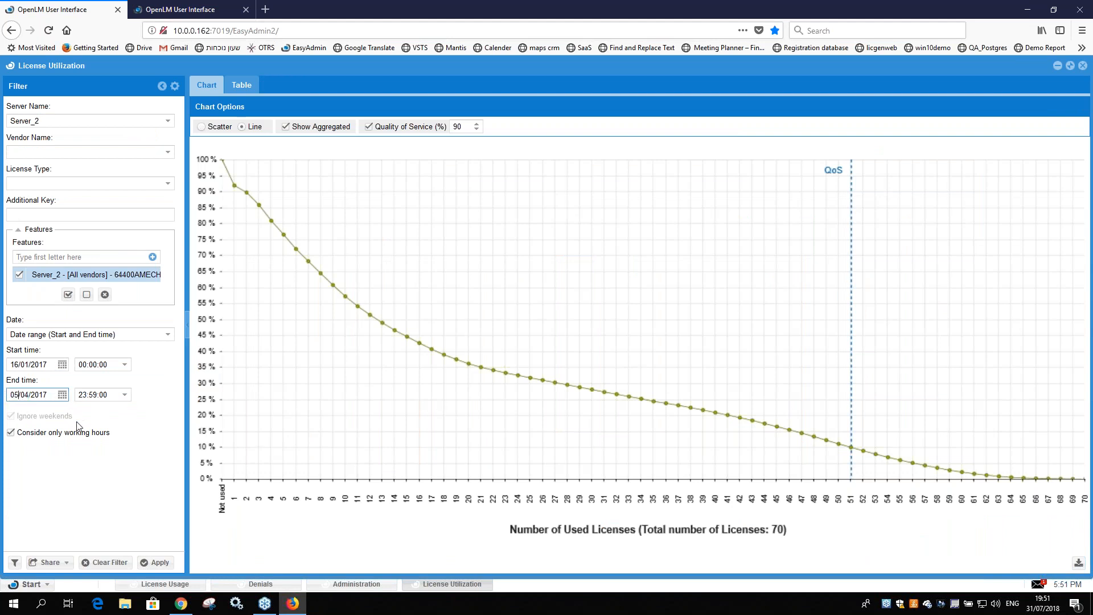
{"action": "left_click", "coordinate": [152, 564]}
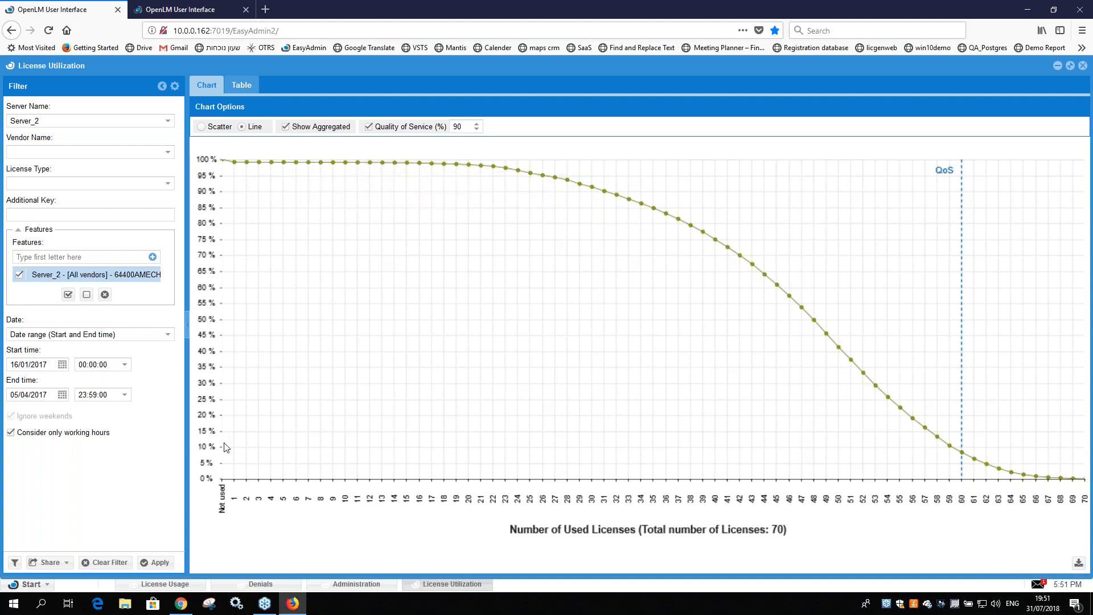
Step: Narrow the License Usage chart to end in early April, inspect the usage peaks, and return to License Utilization
{"action": "left_click", "coordinate": [165, 584]}
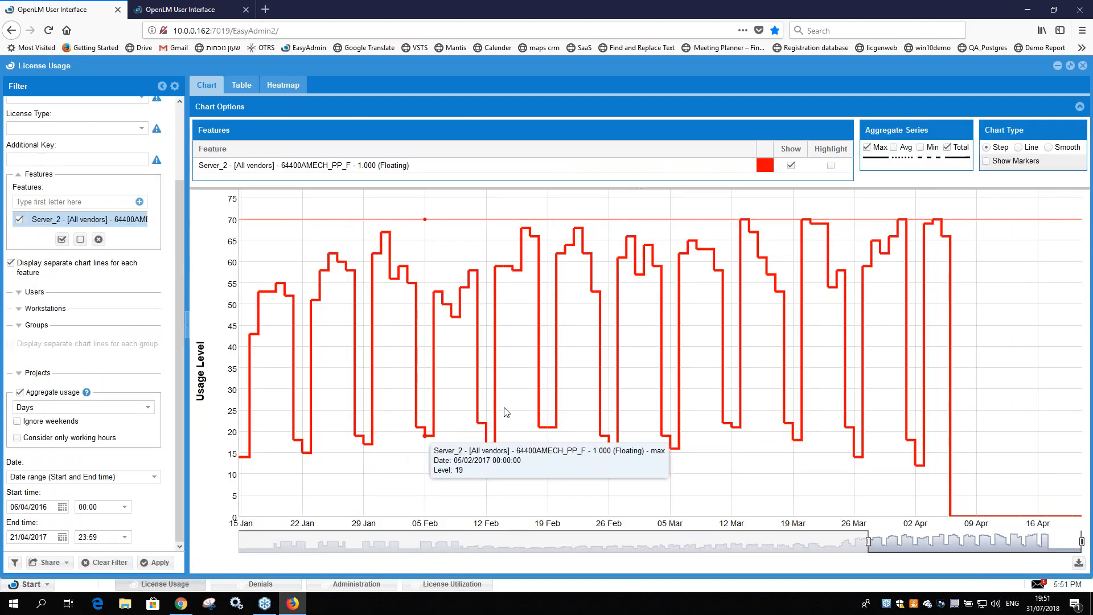
{"action": "left_click_drag", "start_coordinate": [1082, 540], "coordinate": [1041, 540]}
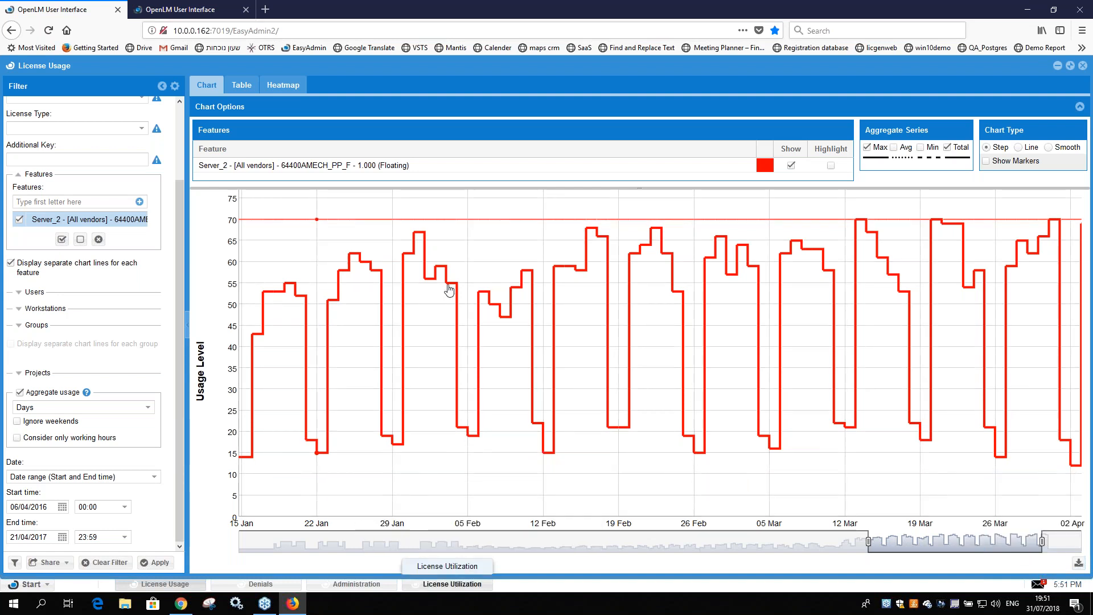
{"action": "left_click", "coordinate": [450, 584]}
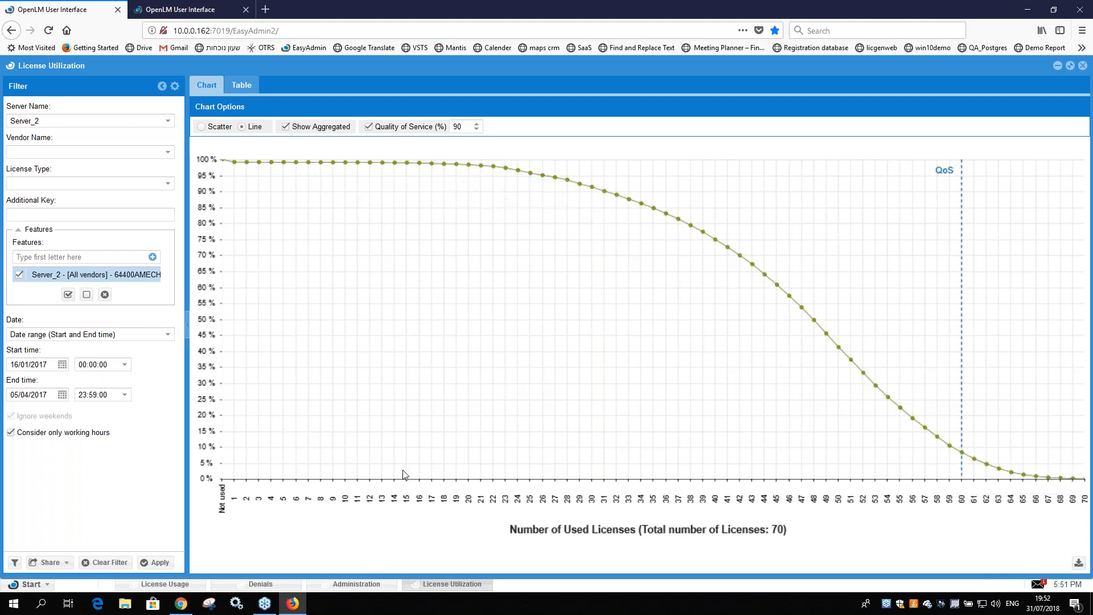
Step: Check the Quality of Service value and the usage where the QoS line meets the utilization curve
{"action": "double_click", "coordinate": [451, 126]}
{"action": "left_click", "coordinate": [457, 126]}
{"action": "mouse_move", "coordinate": [963, 455]}
Step: Restrict the License Usage report to working hours only and regenerate the chart
{"action": "left_click", "coordinate": [357, 583]}
{"action": "left_click", "coordinate": [165, 584]}
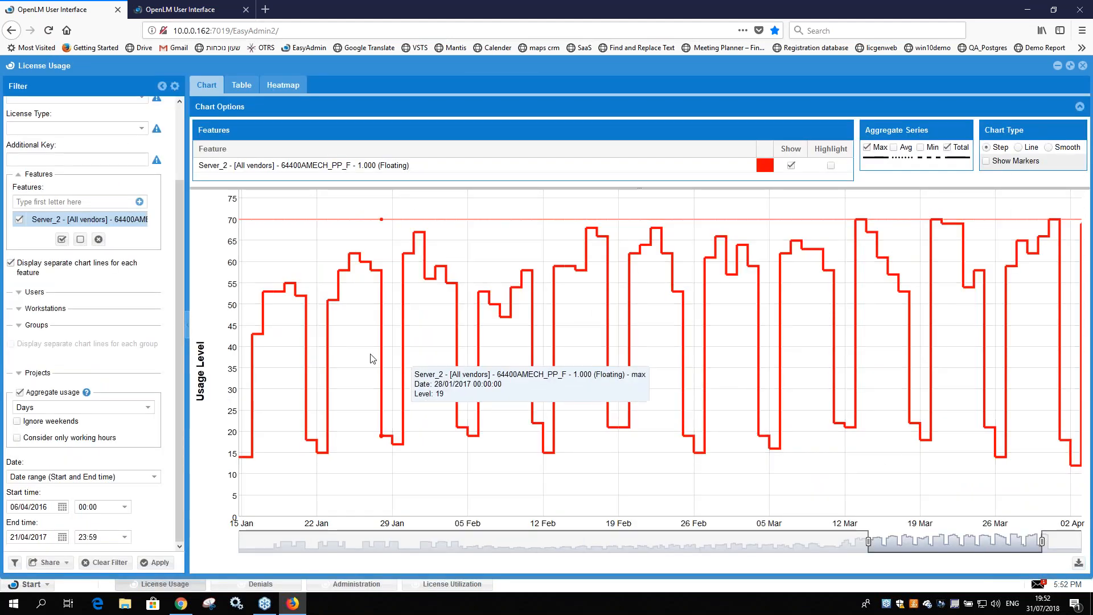
{"action": "left_click", "coordinate": [17, 438]}
{"action": "left_click", "coordinate": [156, 562]}
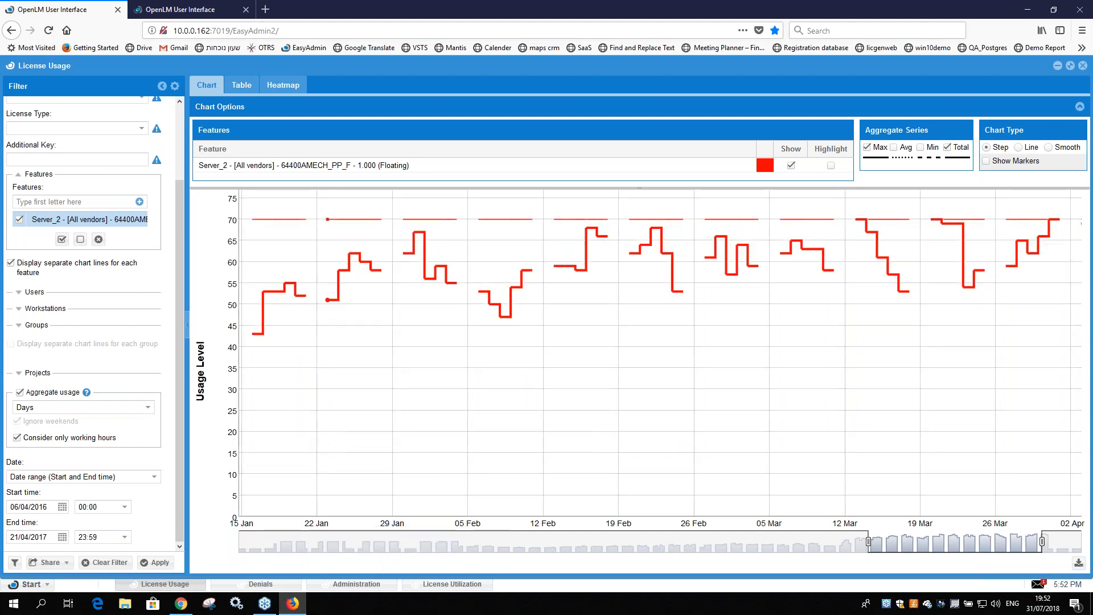
Step: Compare the utilization at the QoS line with the working-hours usage levels in the License Usage chart
{"action": "left_click", "coordinate": [452, 583]}
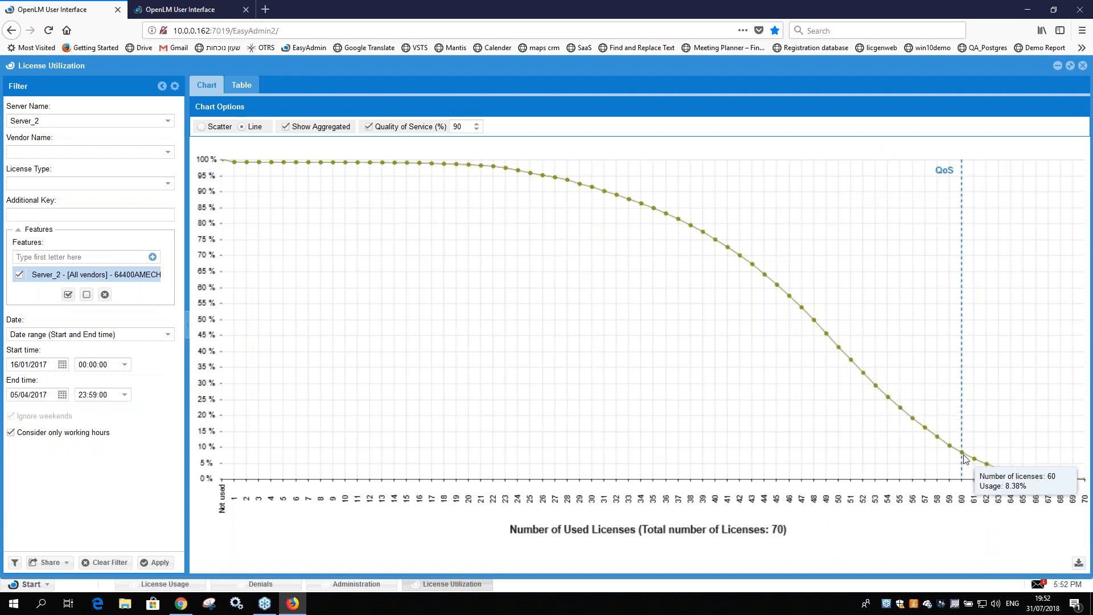
{"action": "left_click", "coordinate": [165, 583]}
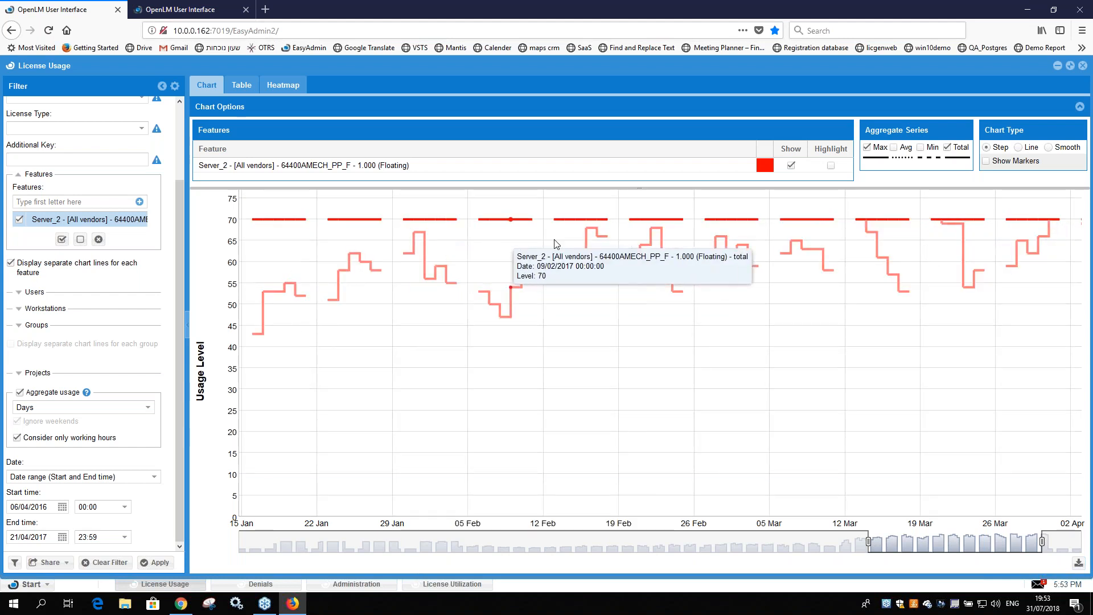
{"action": "left_click", "coordinate": [440, 584]}
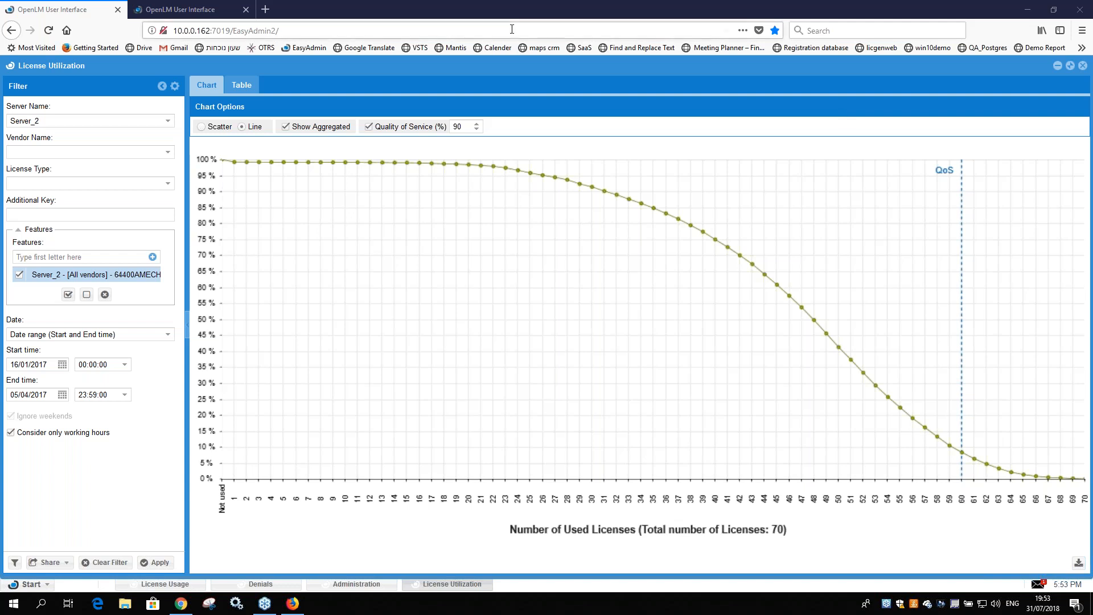
Step: Set the Quality of Service to 100%, dismiss the message, and check the usage at 70 licenses
{"action": "double_click", "coordinate": [457, 127]}
{"action": "type", "text": "100"}
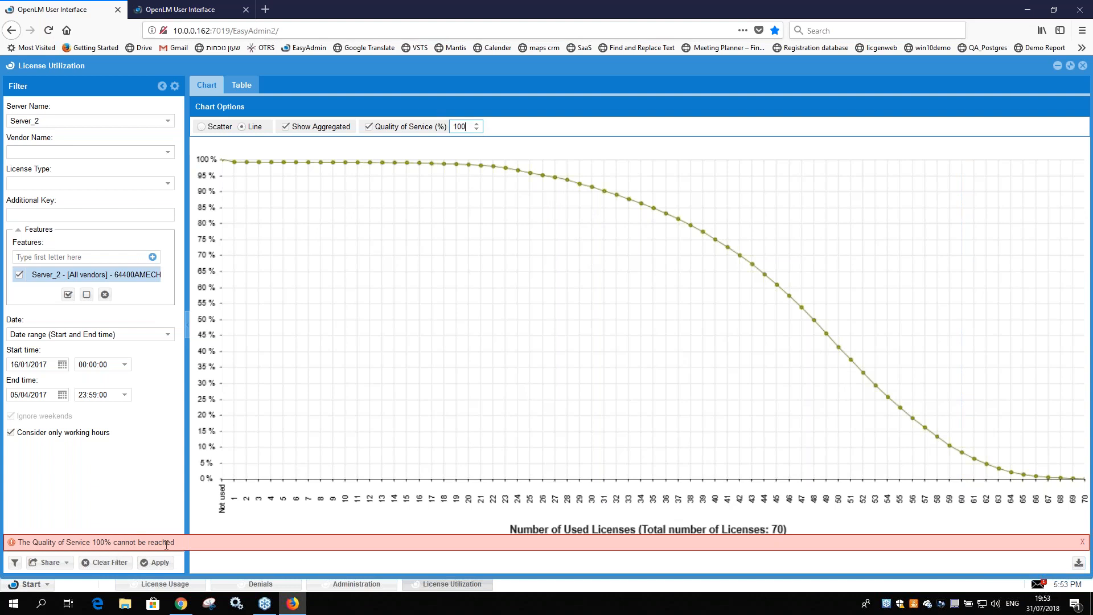
{"action": "left_click", "coordinate": [1082, 542]}
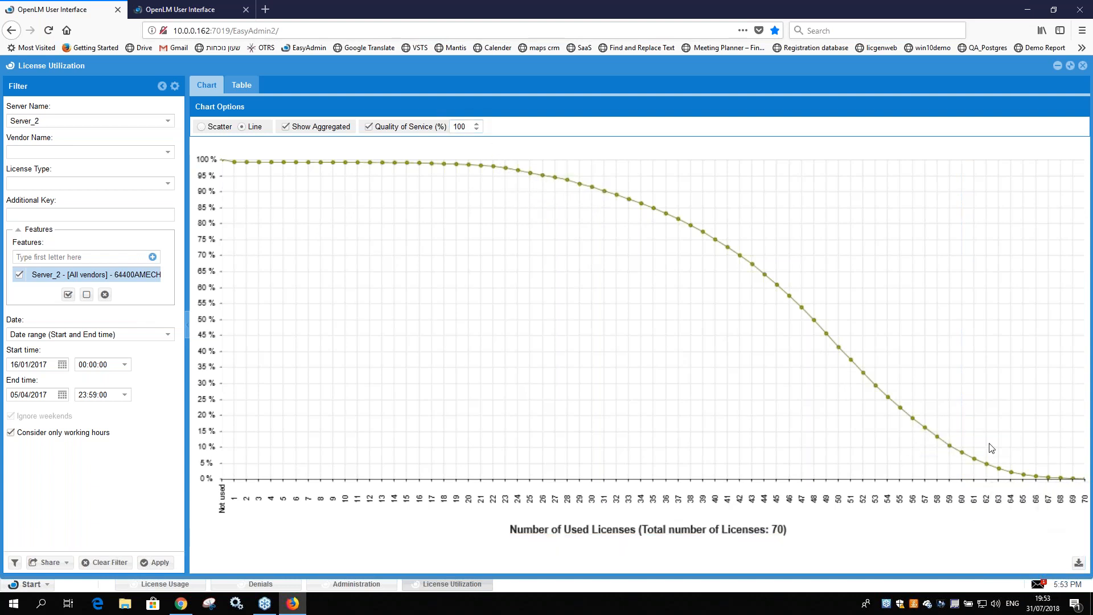
{"action": "mouse_move", "coordinate": [1084, 483]}
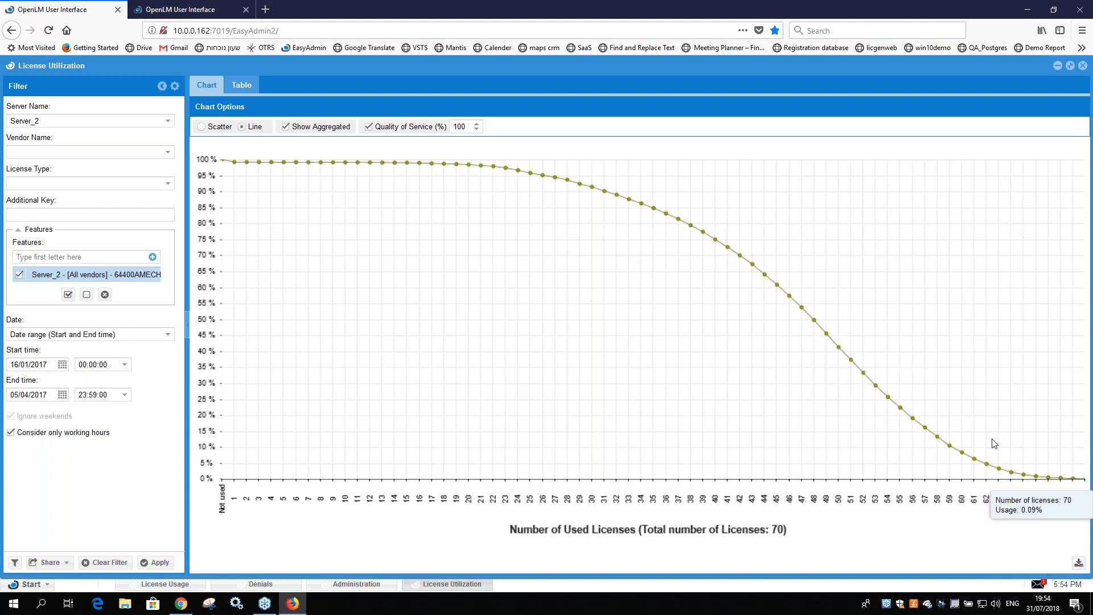
Step: Inspect the March usage peaks that reach the license limit in the License Usage chart, and return to License Utilization
{"action": "left_click", "coordinate": [157, 583]}
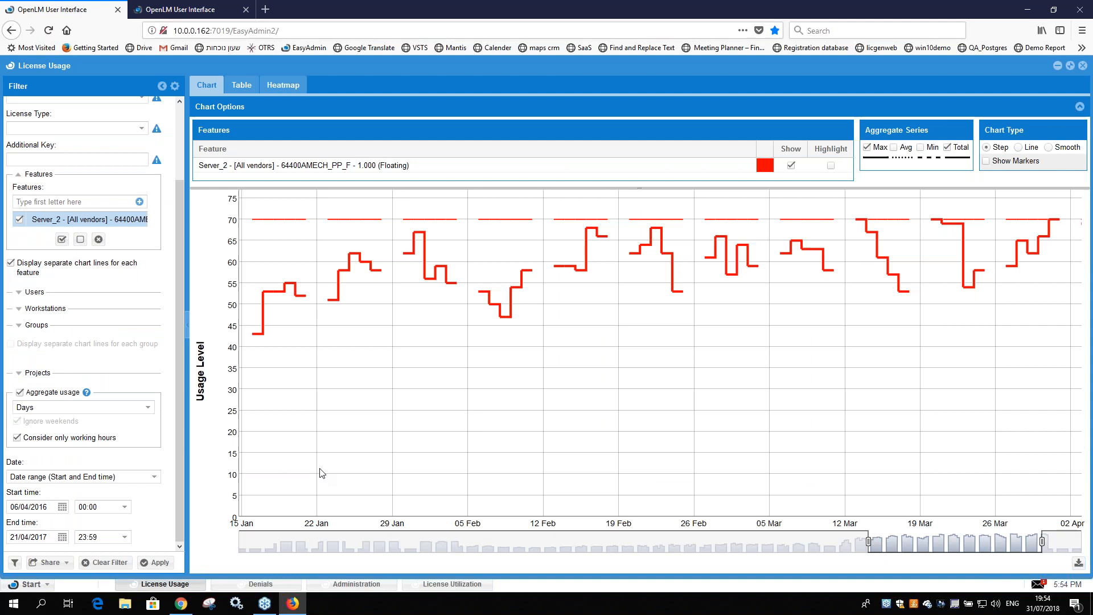
{"action": "mouse_move", "coordinate": [864, 224]}
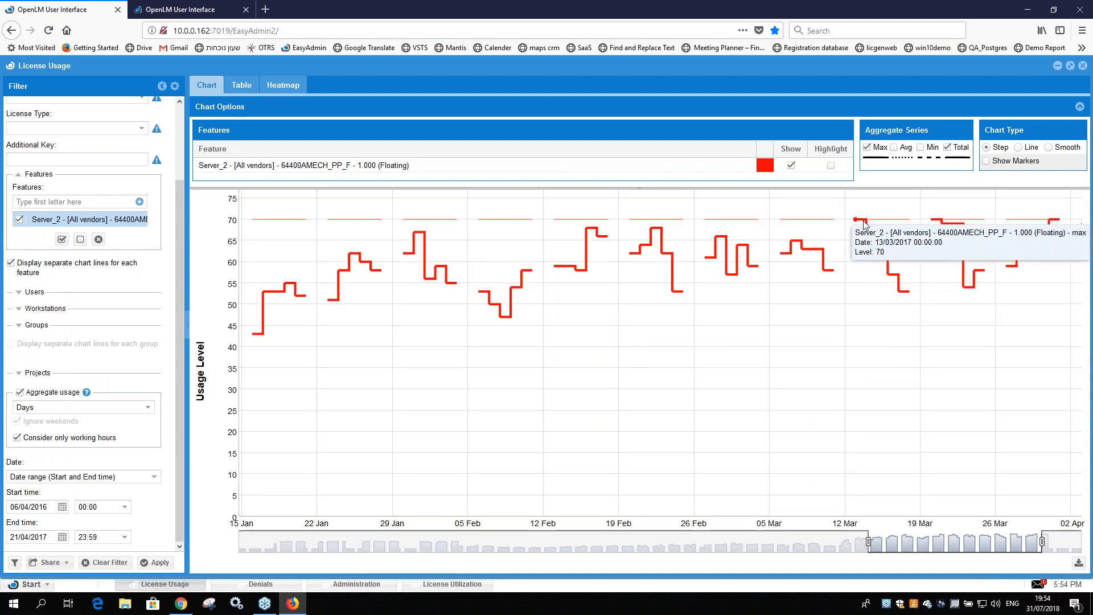
{"action": "mouse_move", "coordinate": [942, 224]}
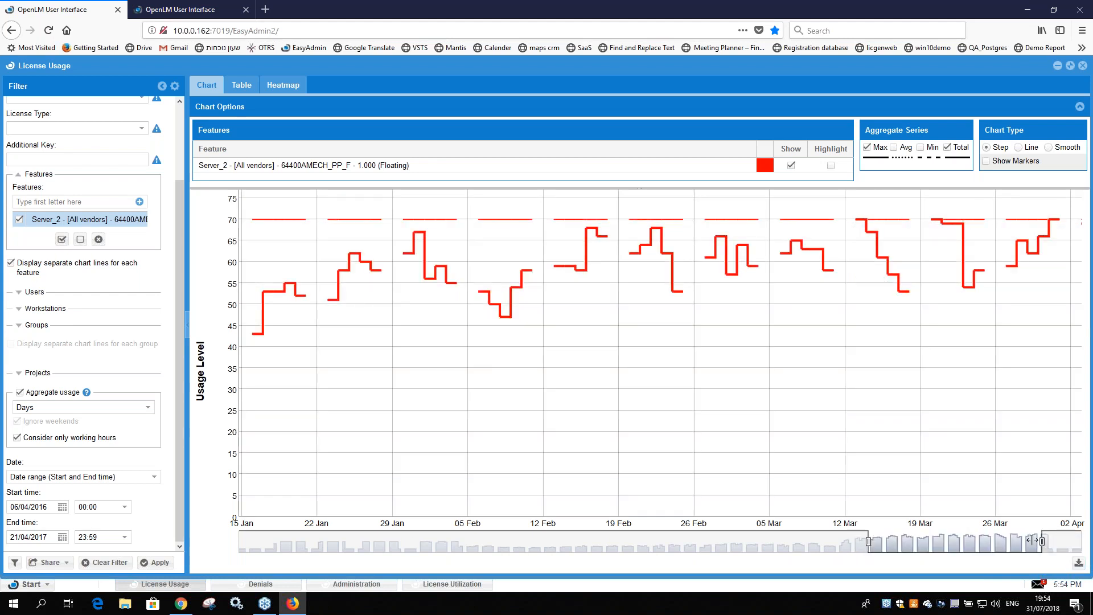
{"action": "left_click", "coordinate": [451, 583]}
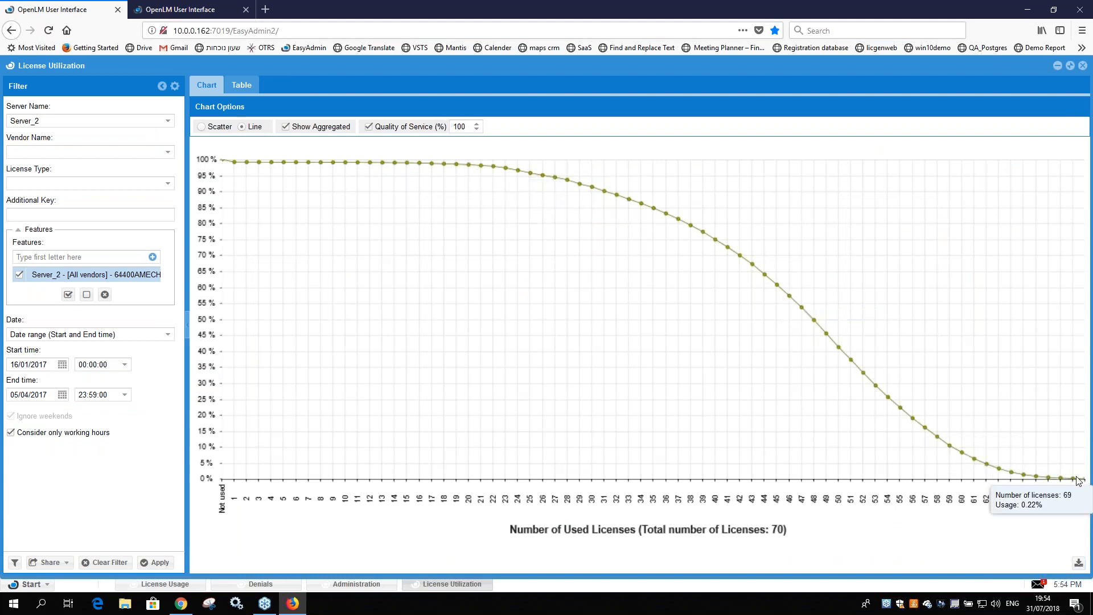
Step: Check the utilization at 70 licenses and at 1 license, and bring up the Denials report
{"action": "double_click", "coordinate": [459, 127]}
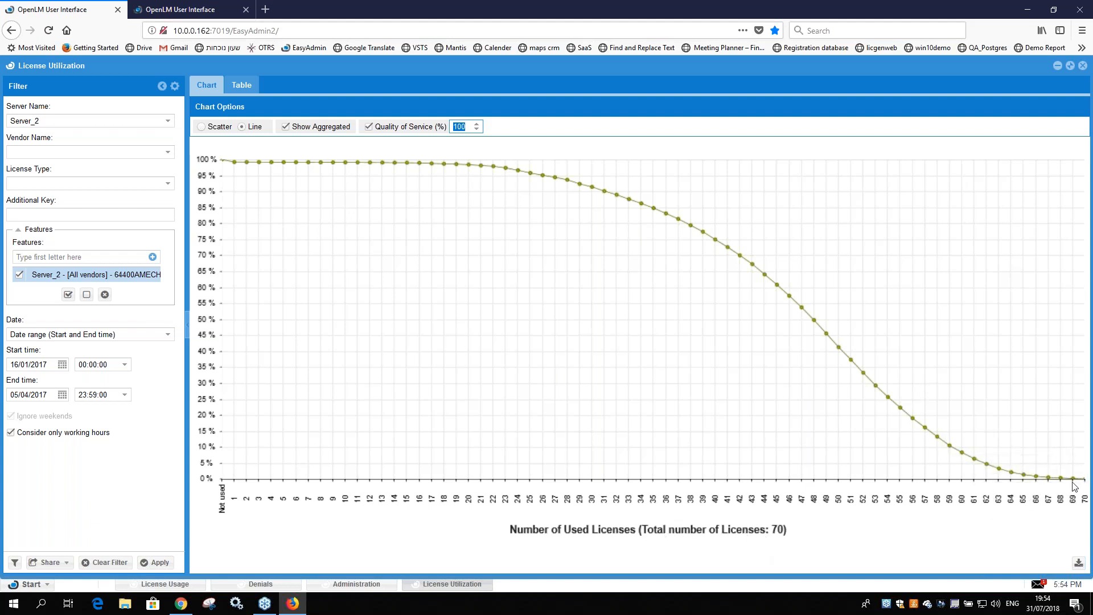
{"action": "mouse_move", "coordinate": [1083, 481]}
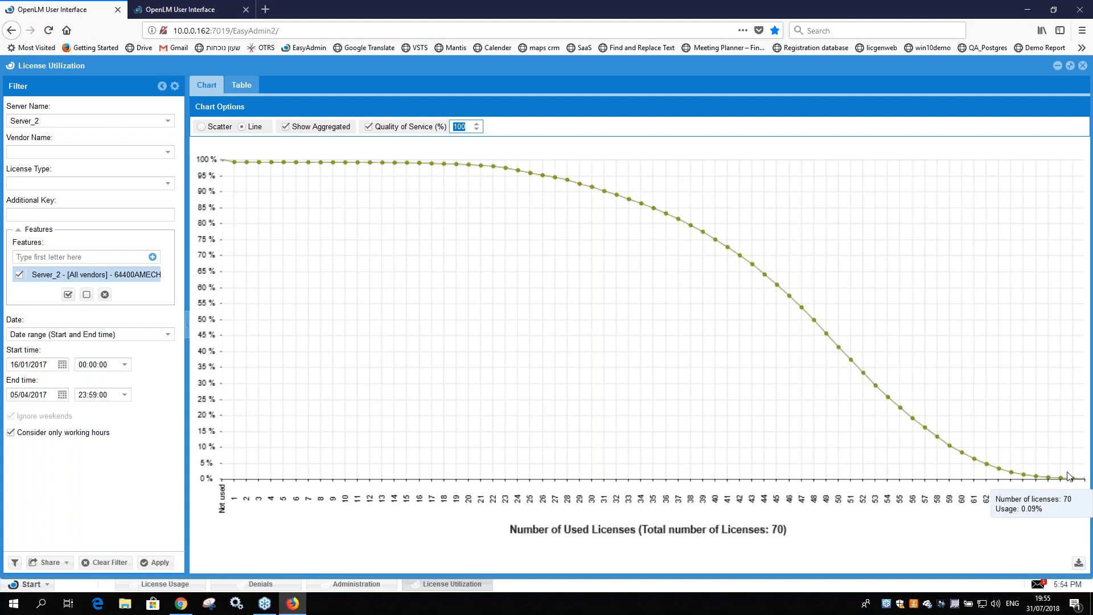
{"action": "mouse_move", "coordinate": [239, 166]}
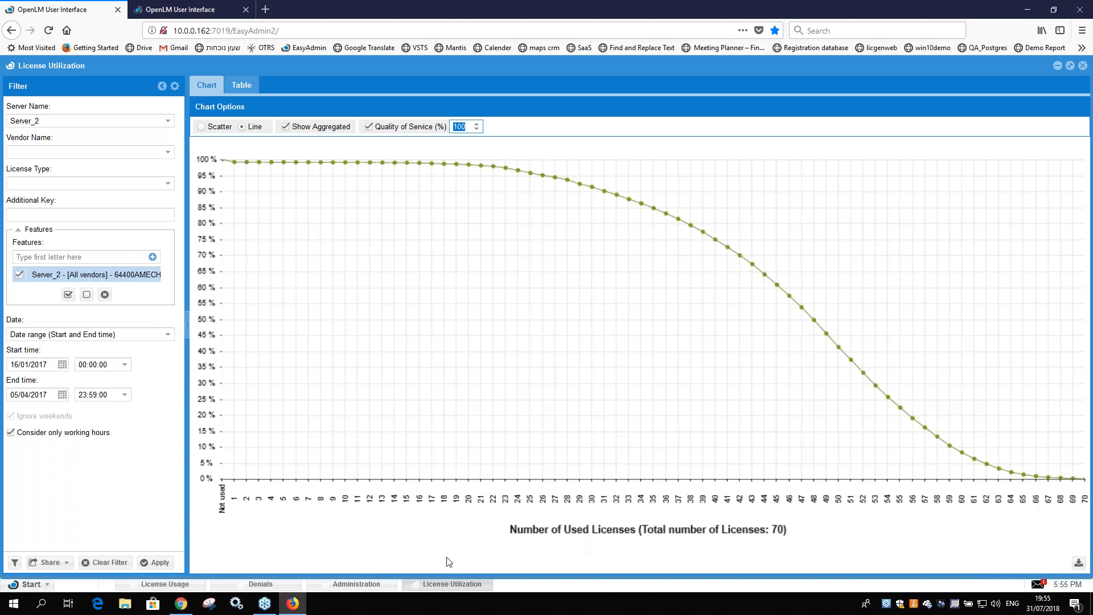
{"action": "left_click", "coordinate": [268, 585]}
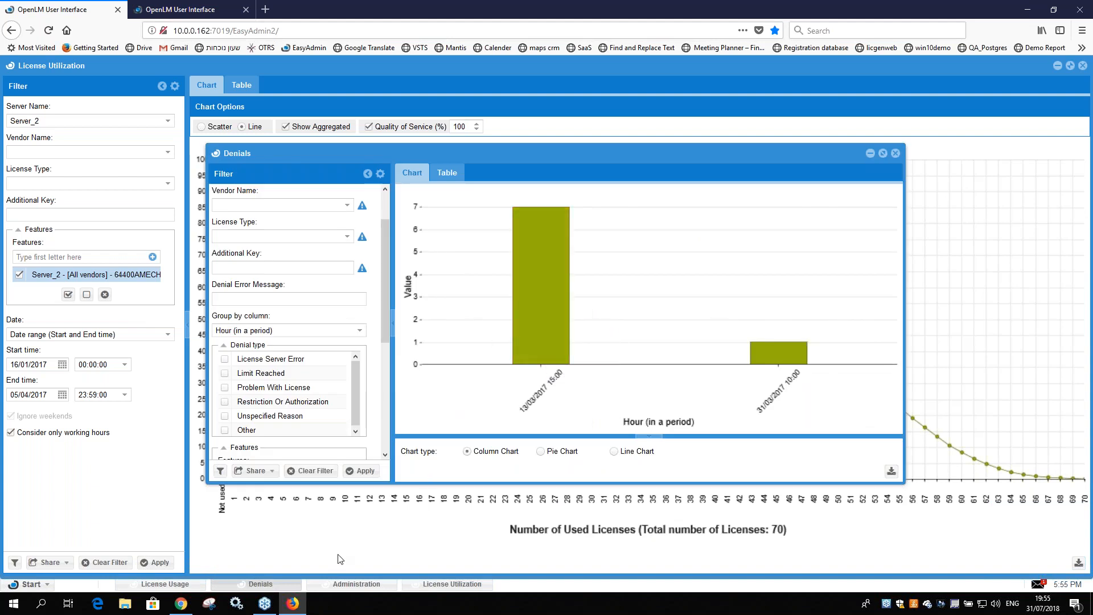
Step: Compare the Denials chart with the License Usage and License Utilization charts, ending on License Utilization
{"action": "left_click", "coordinate": [382, 547]}
{"action": "mouse_move", "coordinate": [420, 166]}
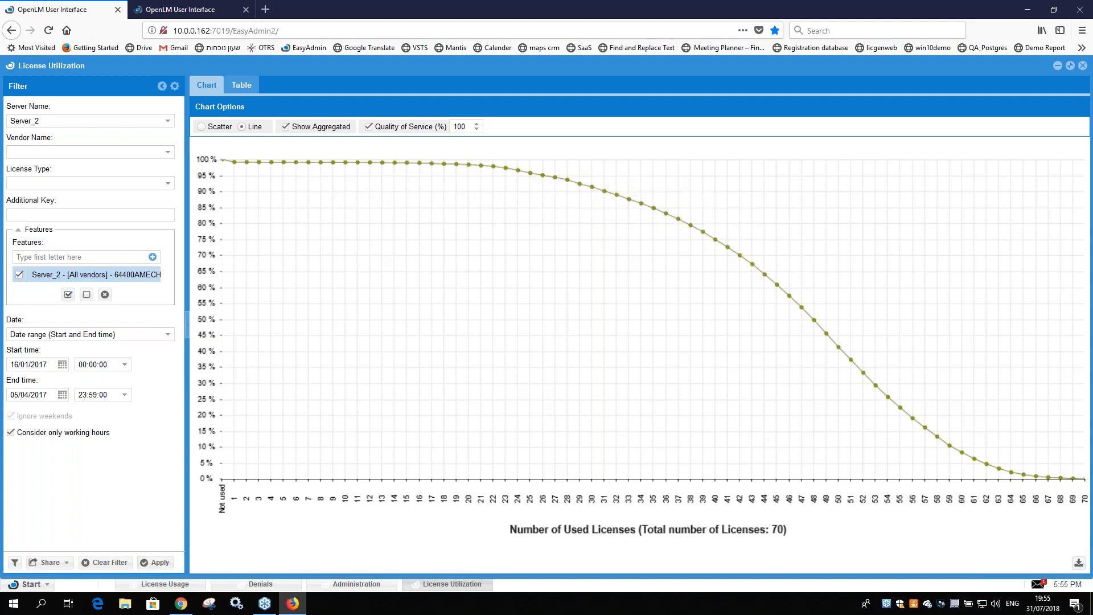
{"action": "left_click", "coordinate": [165, 583]}
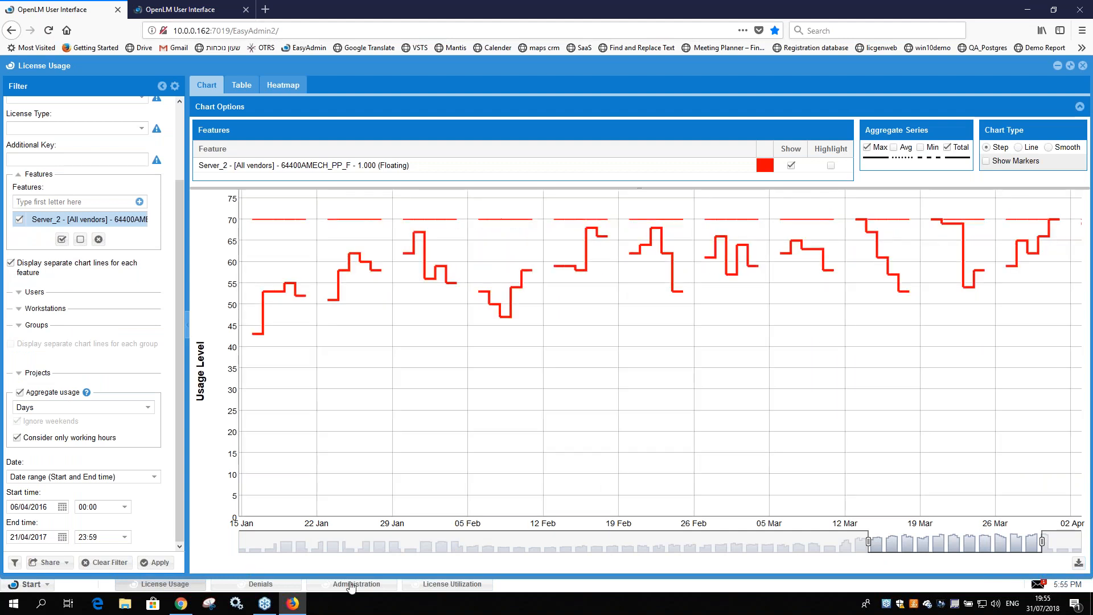
{"action": "left_click", "coordinate": [261, 584]}
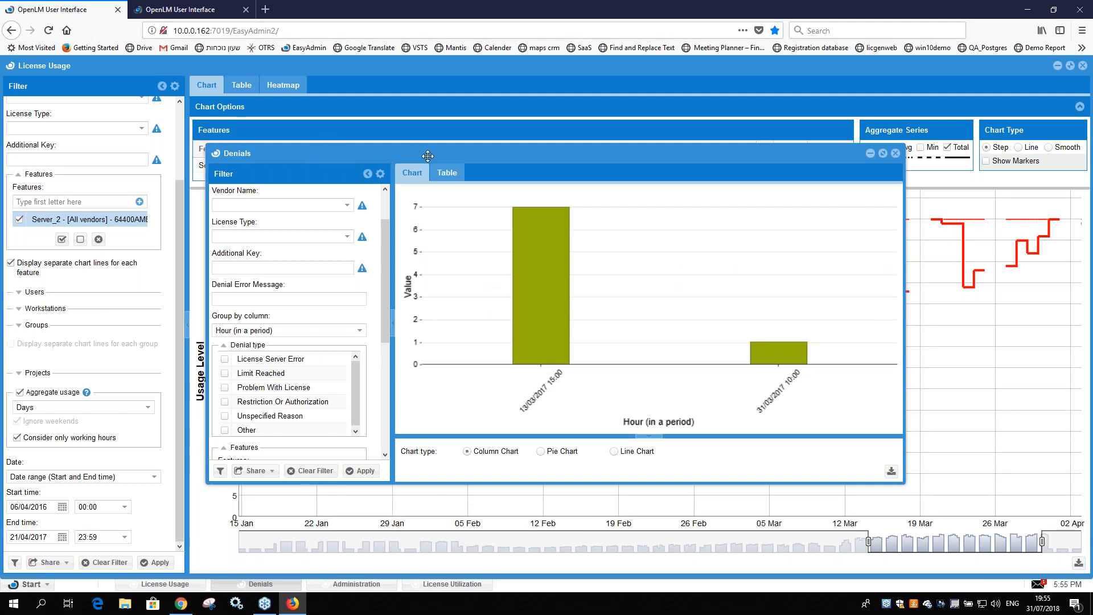
{"action": "left_click", "coordinate": [453, 585]}
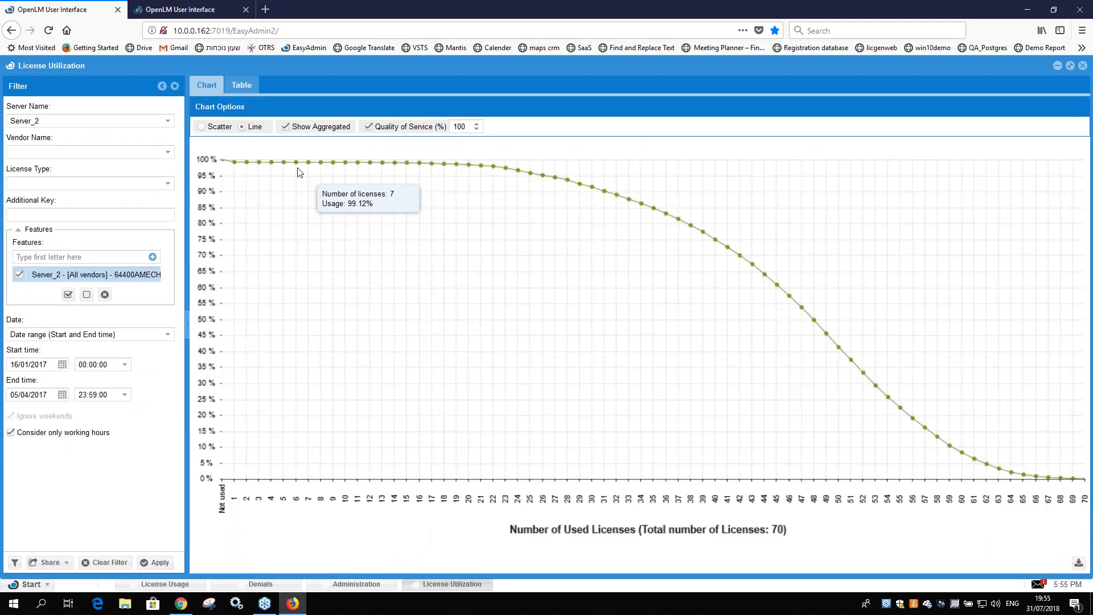
{"action": "left_click", "coordinate": [262, 585]}
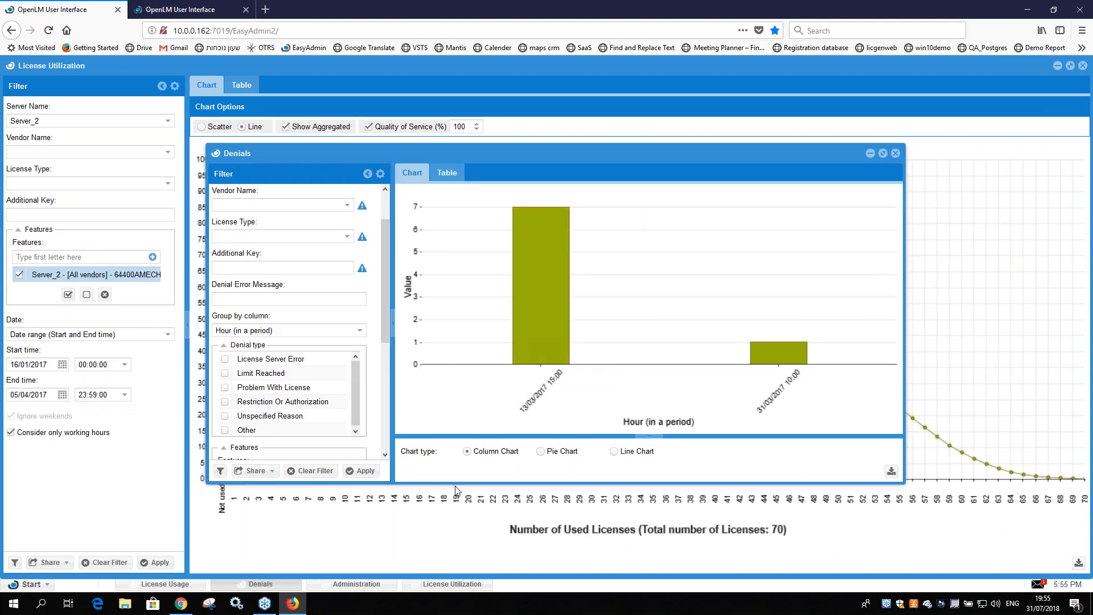
{"action": "left_click", "coordinate": [452, 585]}
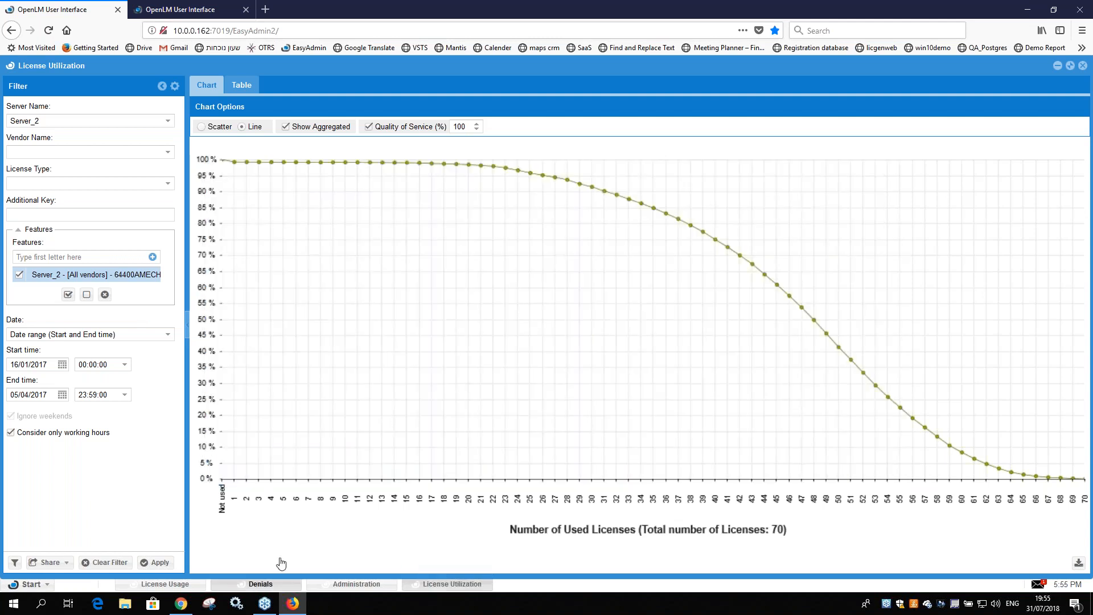
{"action": "left_click", "coordinate": [260, 584]}
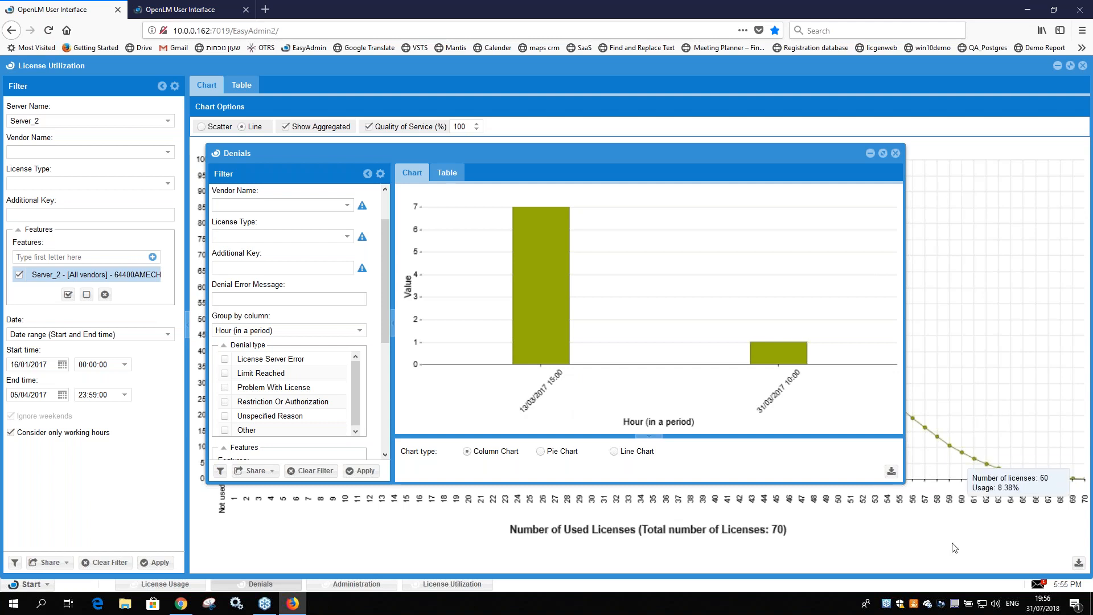
{"action": "left_click", "coordinate": [957, 459]}
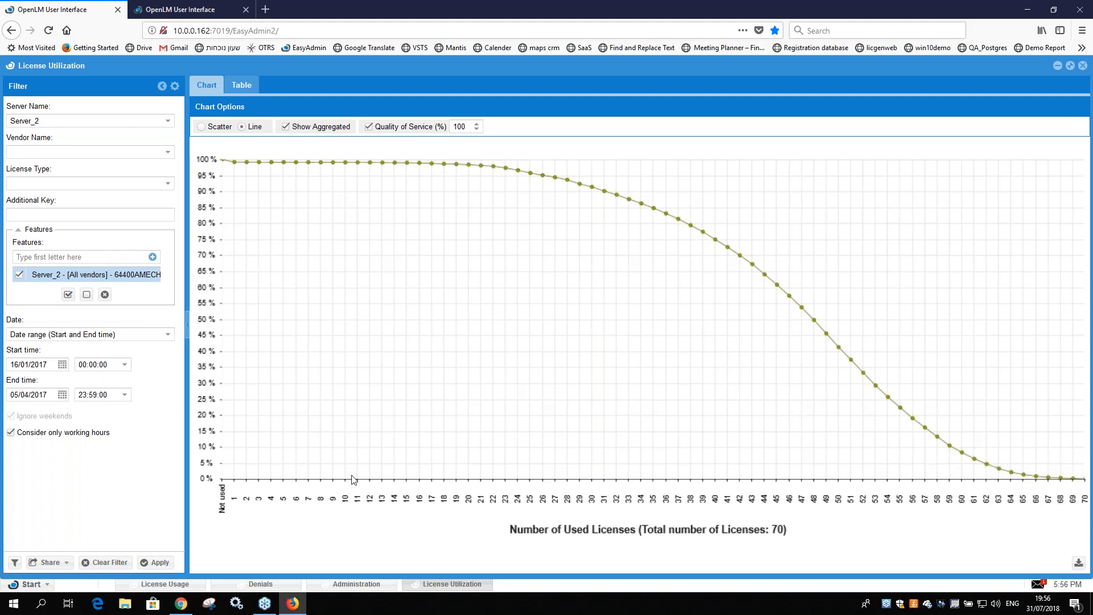
Step: Examine the individual denial records in table form in the Denials report, including the license type and error code columns
{"action": "left_click", "coordinate": [253, 584]}
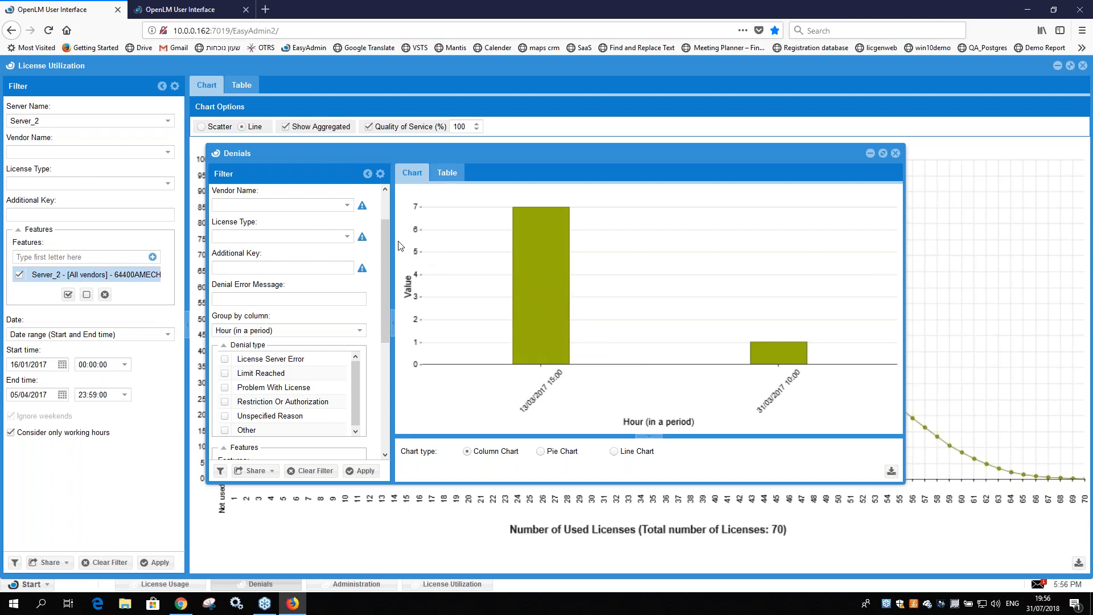
{"action": "left_click", "coordinate": [447, 173]}
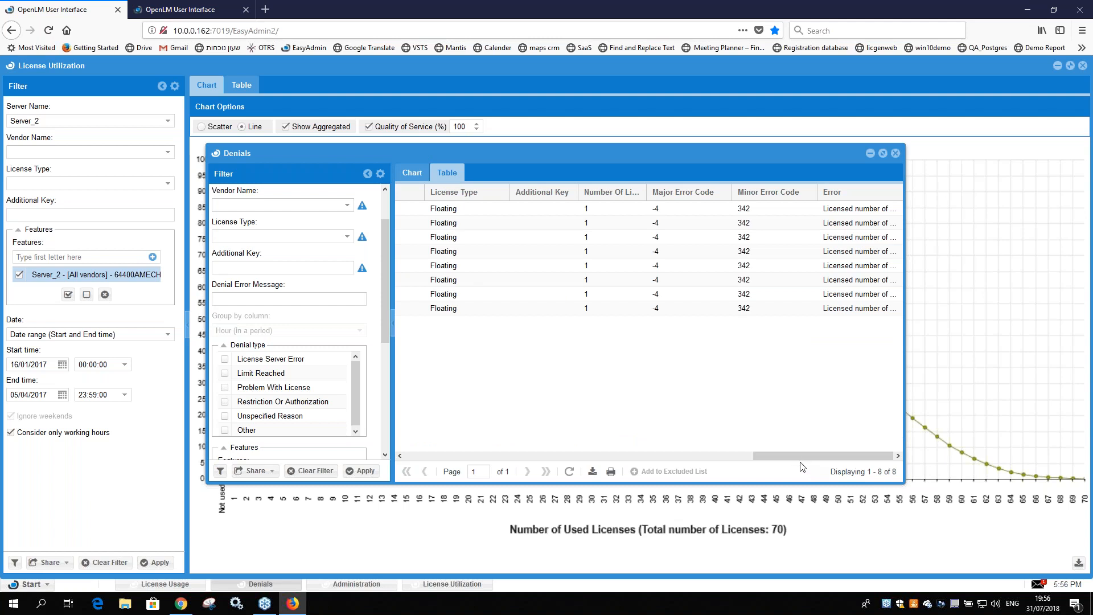
{"action": "left_click", "coordinate": [438, 458]}
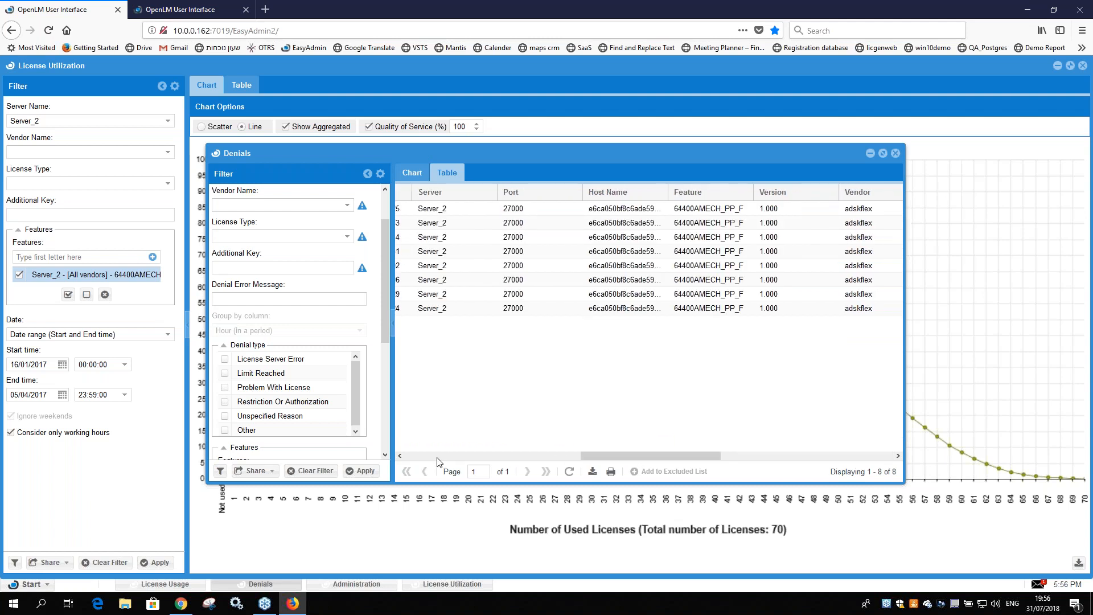
{"action": "left_click", "coordinate": [760, 455]}
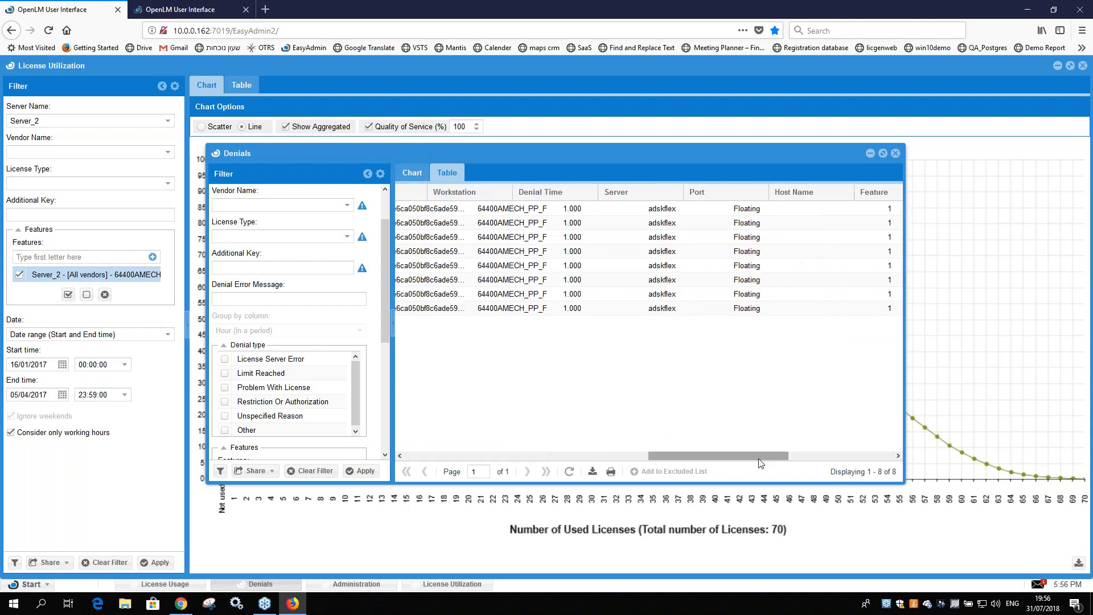
{"action": "left_click_drag", "start_coordinate": [758, 458], "coordinate": [864, 460]}
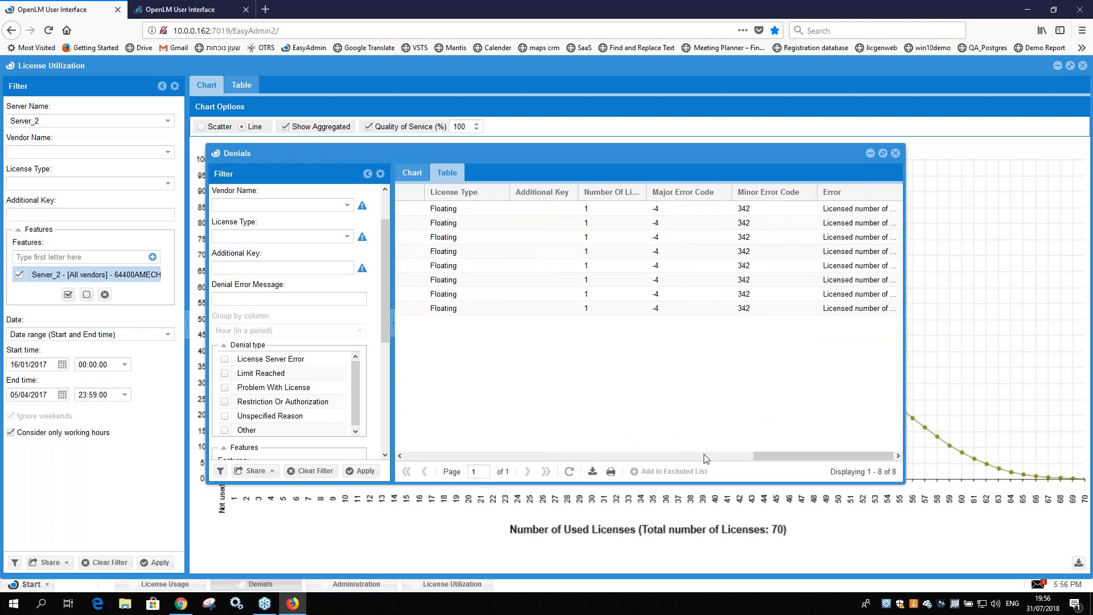
Step: Compare the License Utilization curve with the daily maximum levels in the License Usage chart
{"action": "left_click", "coordinate": [501, 532]}
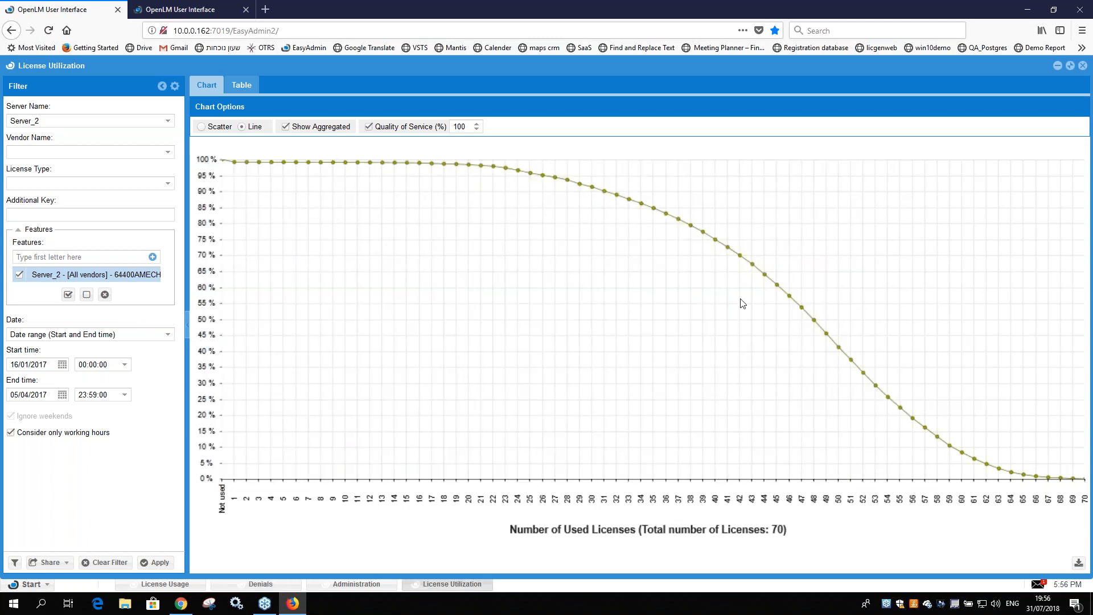
{"action": "left_click", "coordinate": [165, 584]}
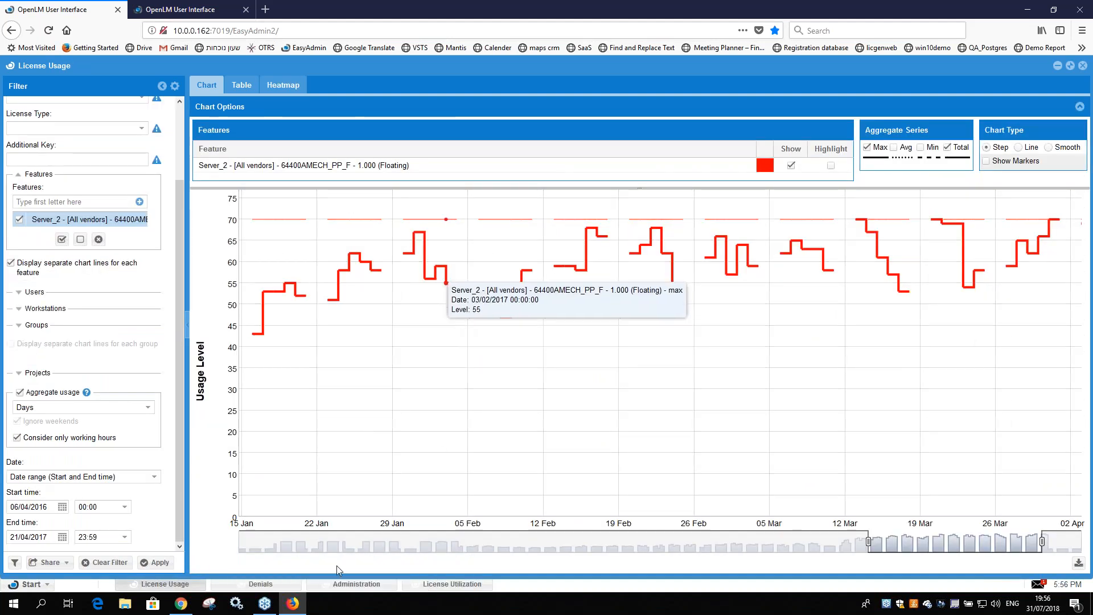
{"action": "left_click", "coordinate": [452, 584]}
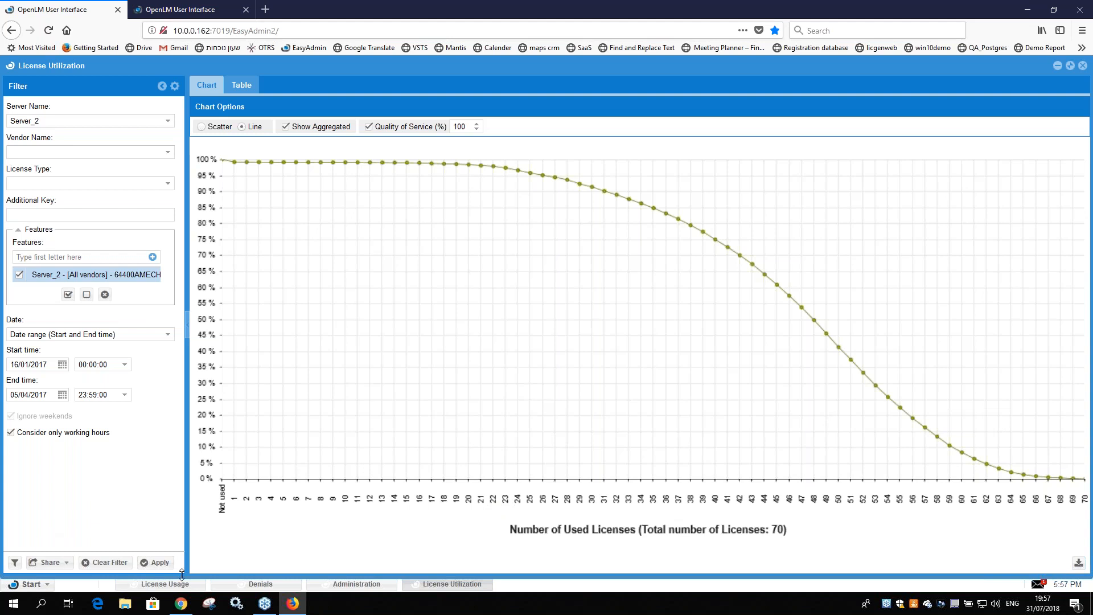
Step: Save the current License Usage filter settings as a new filter named "save save save" and close Filter Management
{"action": "left_click", "coordinate": [125, 583]}
{"action": "left_click", "coordinate": [15, 562]}
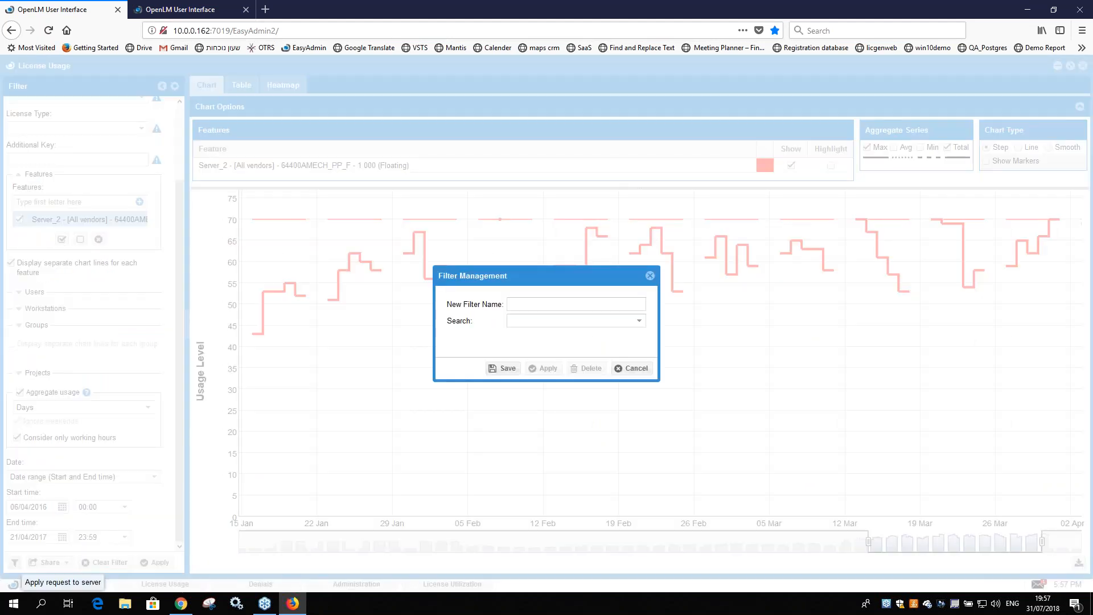
{"action": "left_click", "coordinate": [630, 368]}
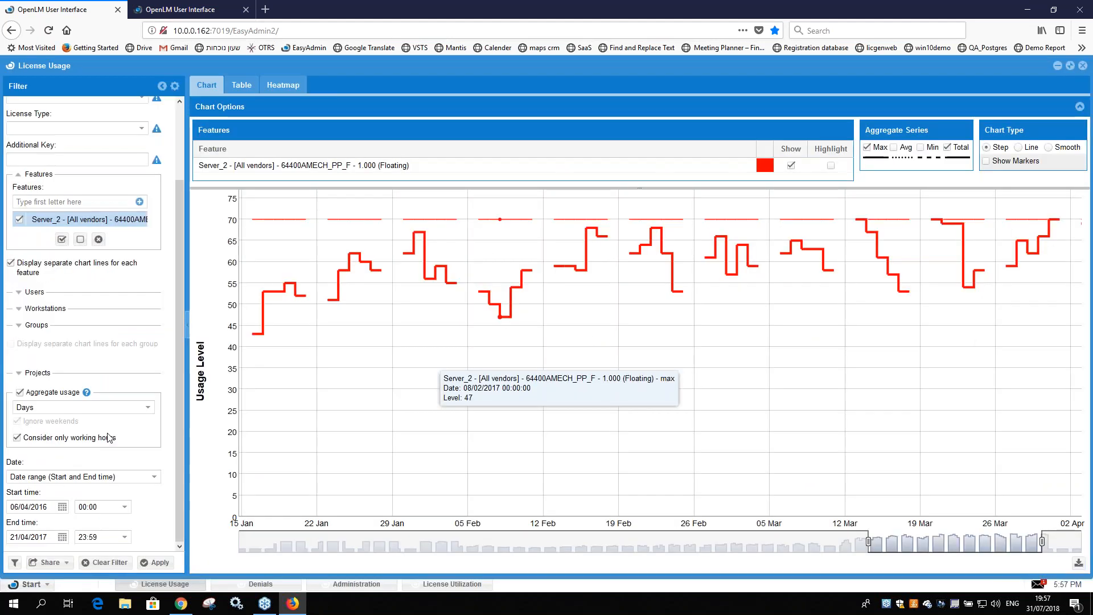
{"action": "left_click", "coordinate": [15, 562]}
{"action": "left_click", "coordinate": [583, 302]}
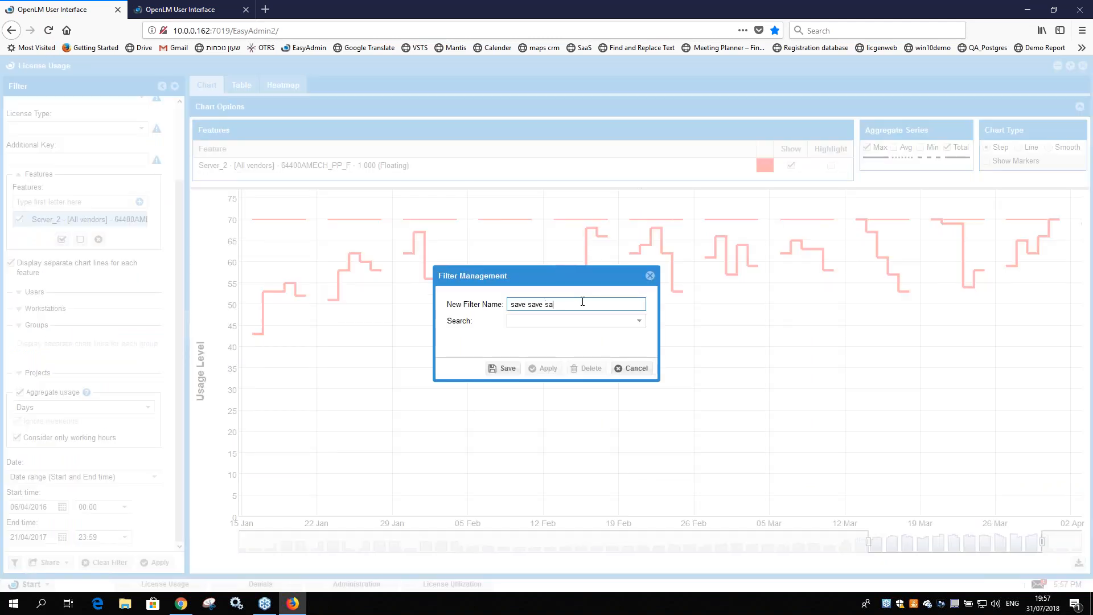
{"action": "left_click", "coordinate": [504, 368]}
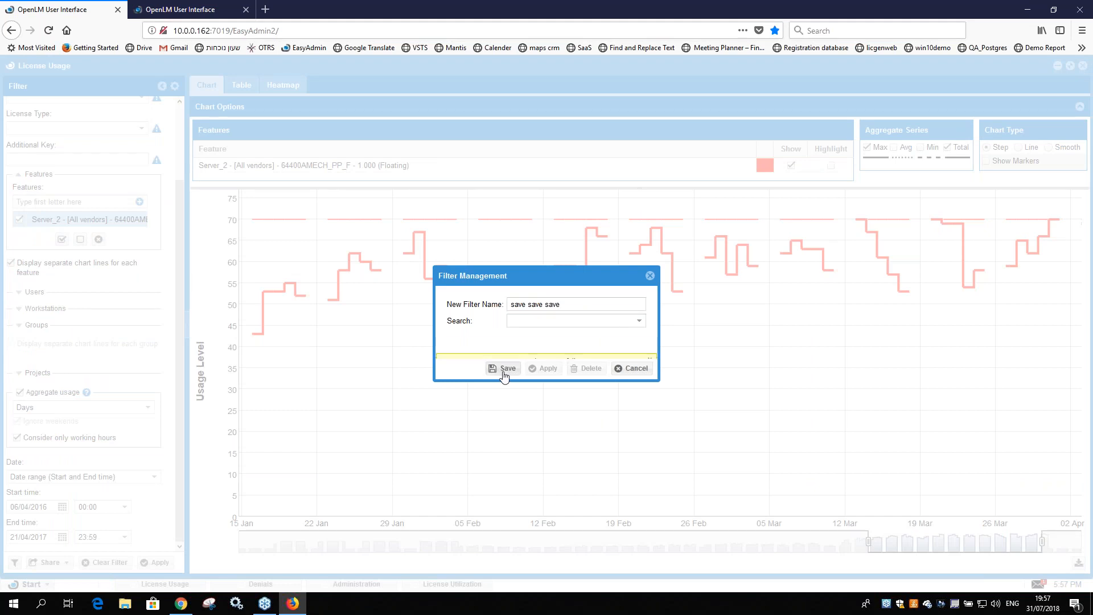
{"action": "left_click", "coordinate": [650, 276]}
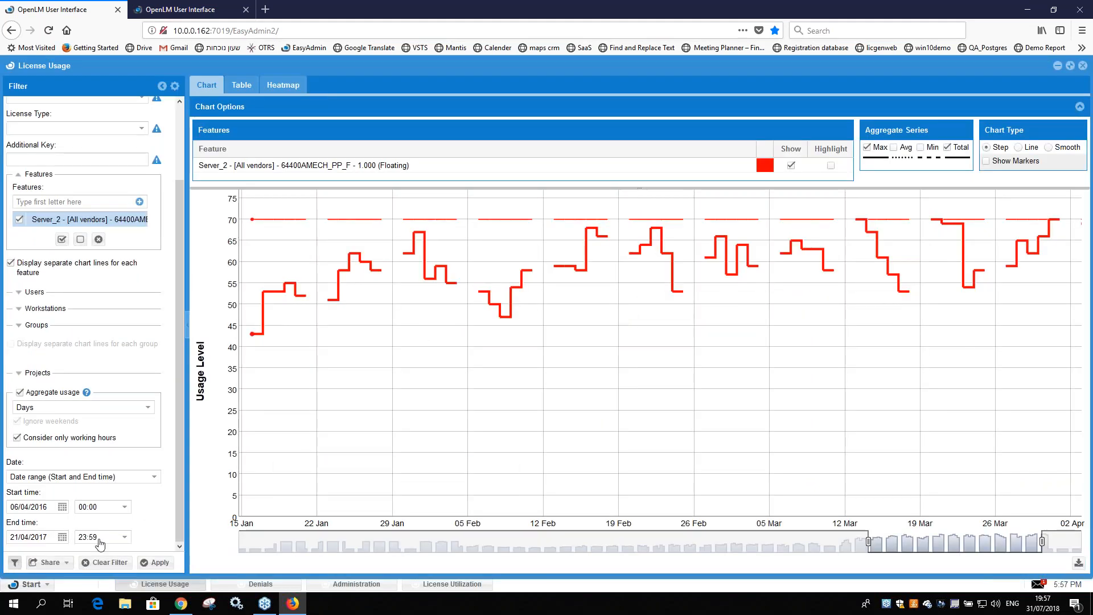
Step: Load the saved filter "save save save" in License Usage and review its settings
{"action": "left_click", "coordinate": [15, 562]}
{"action": "left_click", "coordinate": [546, 320]}
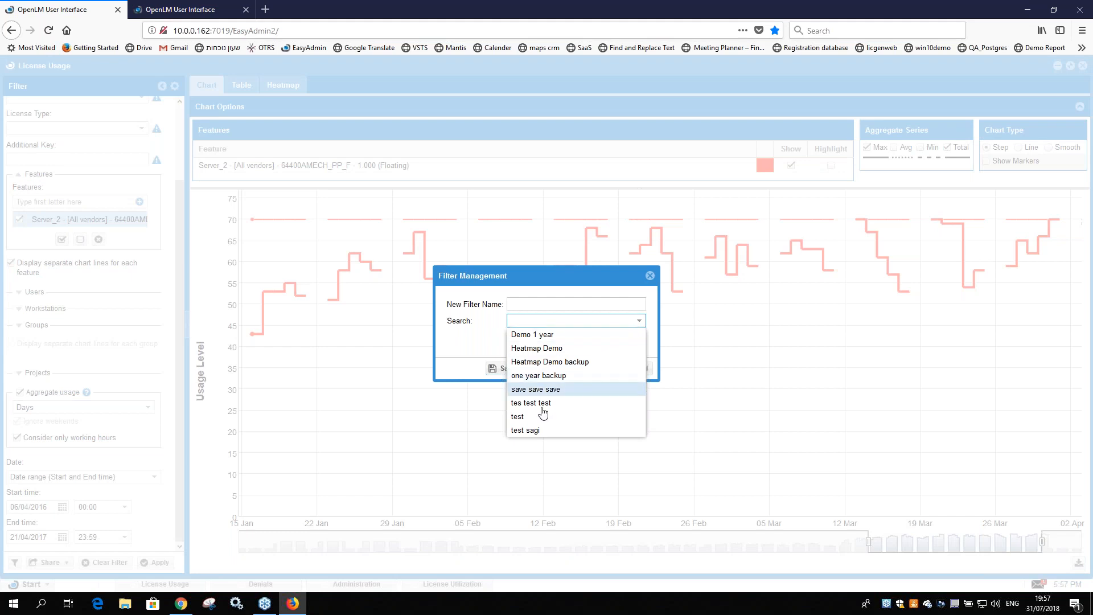
{"action": "left_click", "coordinate": [535, 389]}
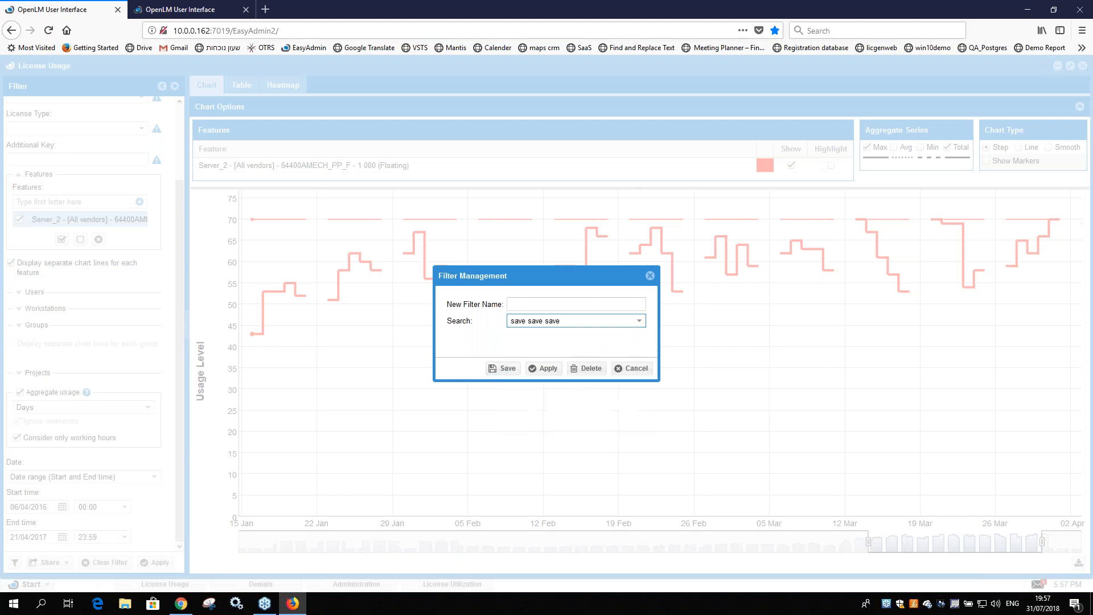
{"action": "left_click", "coordinate": [540, 370]}
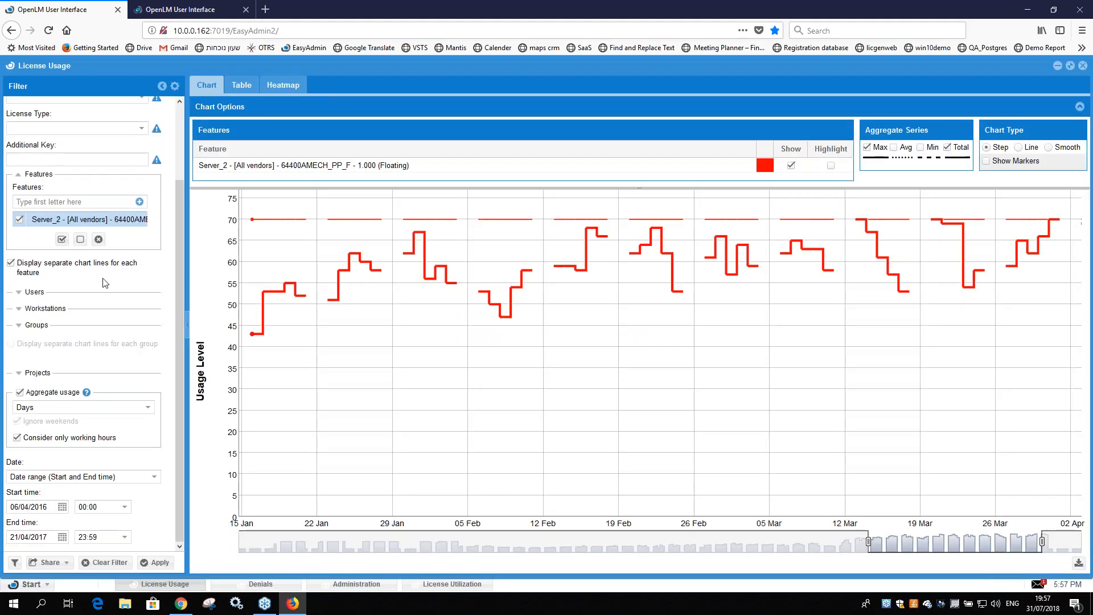
{"action": "scroll", "coordinate": [161, 196], "scroll_direction": "up", "scroll_amount": 3}
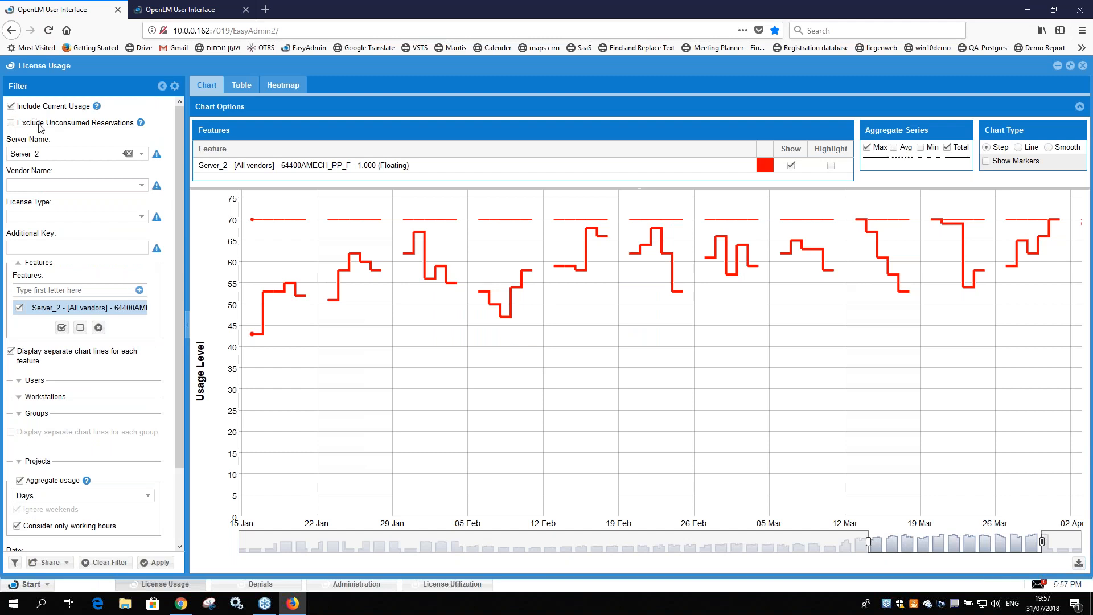
{"action": "scroll", "coordinate": [49, 140], "scroll_direction": "down", "scroll_amount": 3}
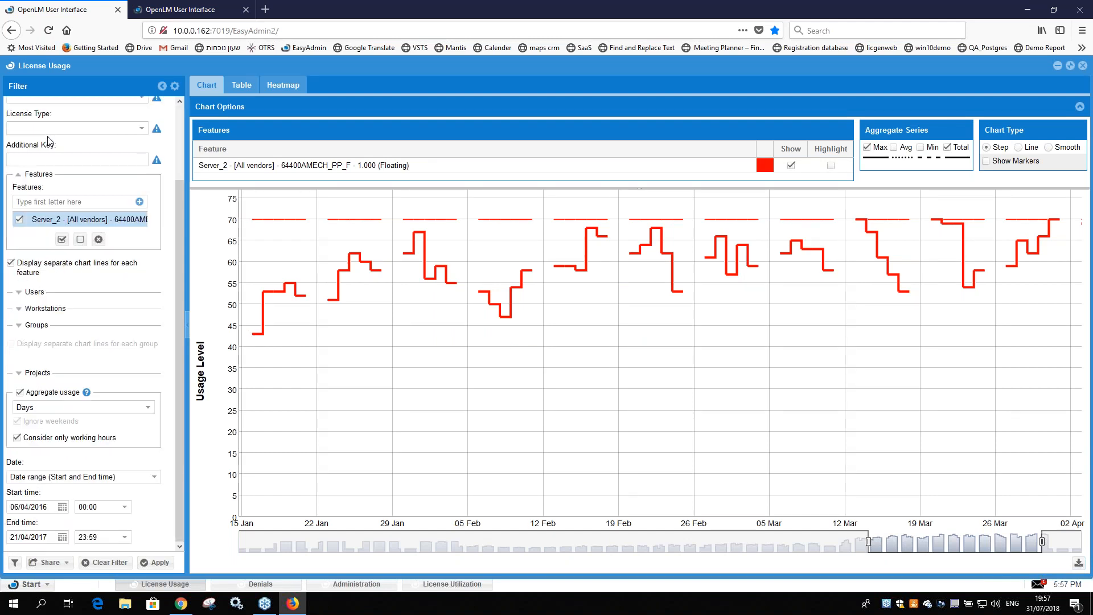
{"action": "scroll", "coordinate": [31, 146], "scroll_direction": "up", "scroll_amount": 3}
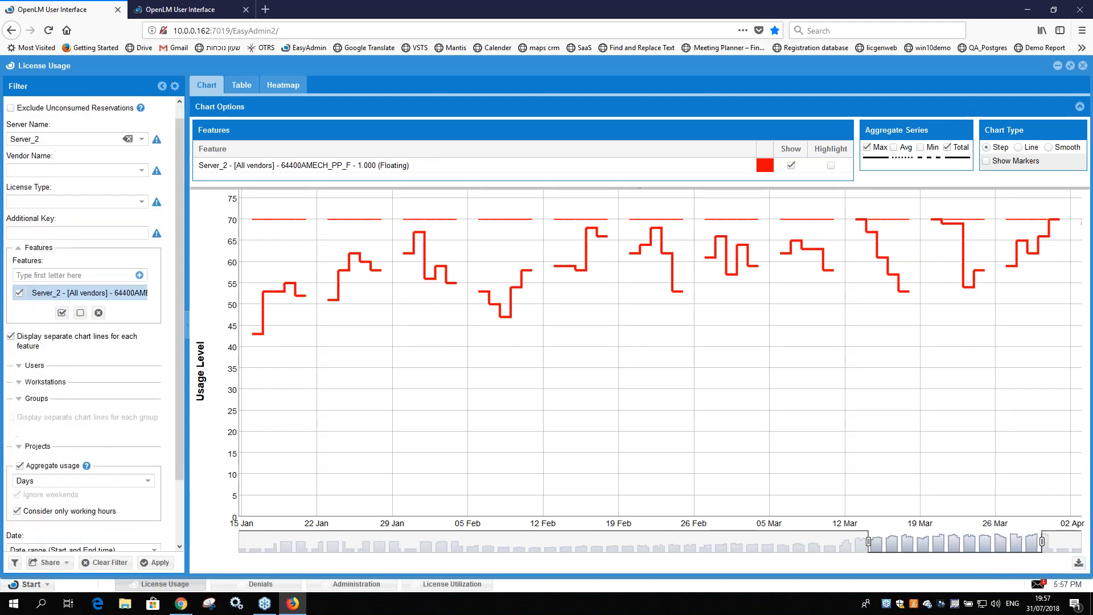
Step: Try setting License Usage to open at application startup with the start-up filter "save save save", and discard the properties changes
{"action": "left_click", "coordinate": [12, 69]}
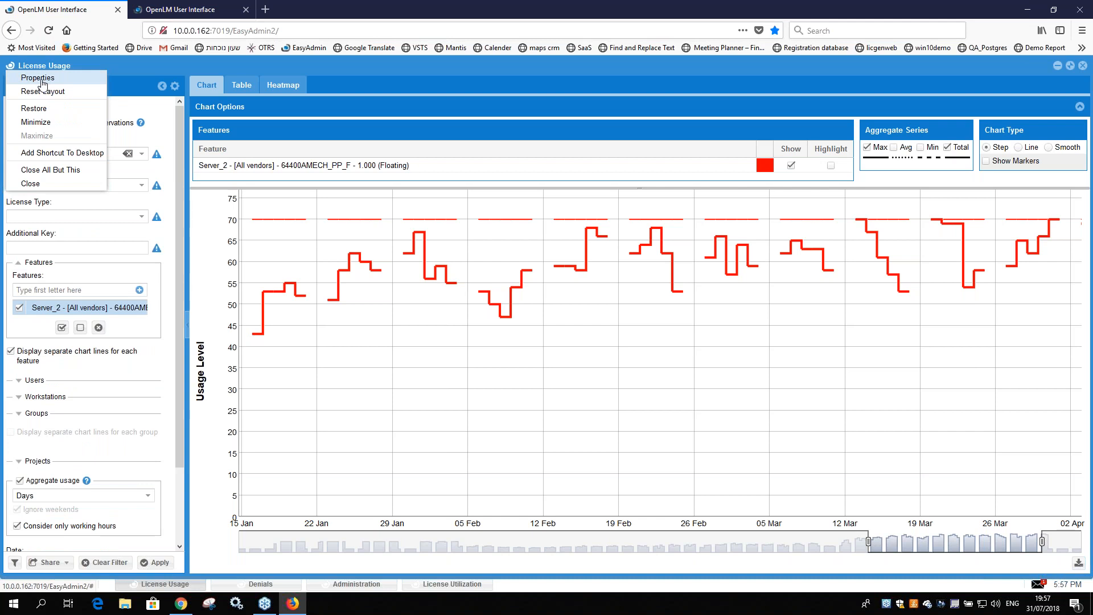
{"action": "left_click", "coordinate": [37, 78]}
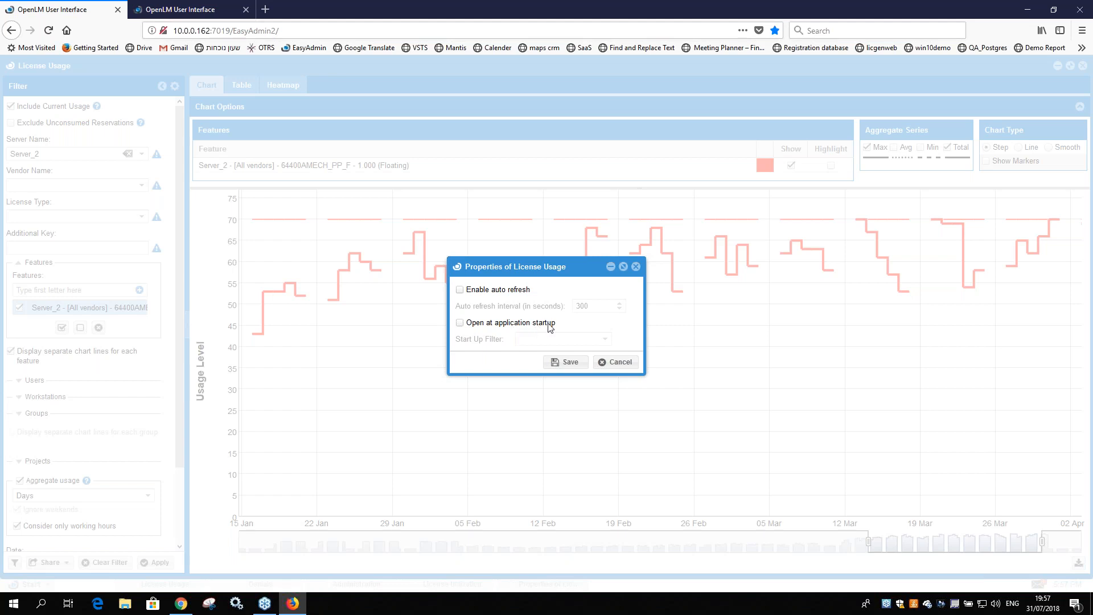
{"action": "left_click", "coordinate": [461, 323]}
{"action": "left_click", "coordinate": [605, 339]}
{"action": "left_click", "coordinate": [564, 409]}
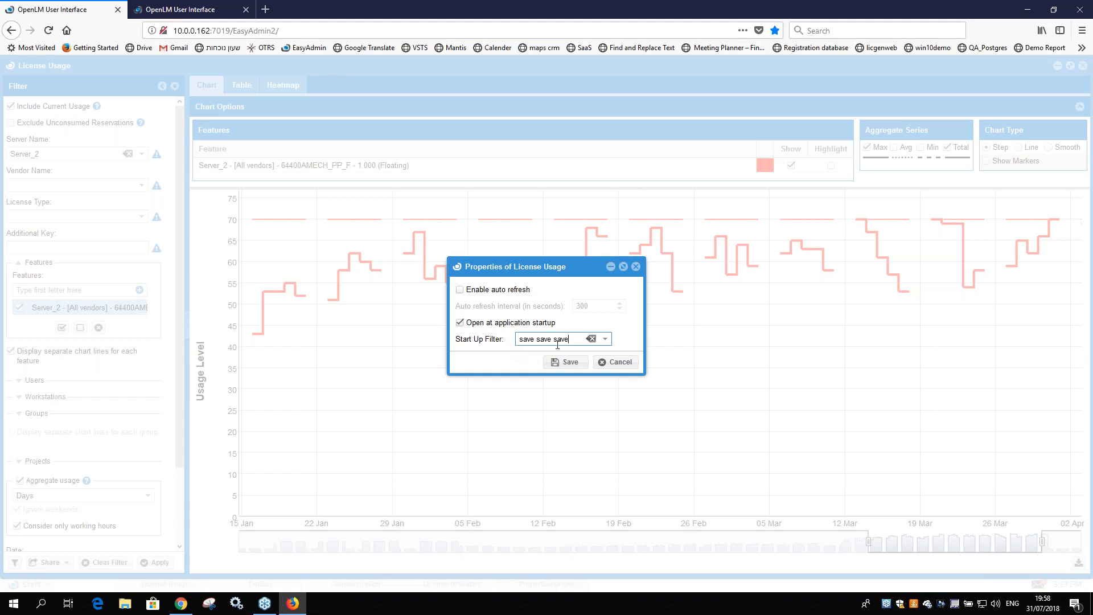
{"action": "left_click", "coordinate": [621, 364]}
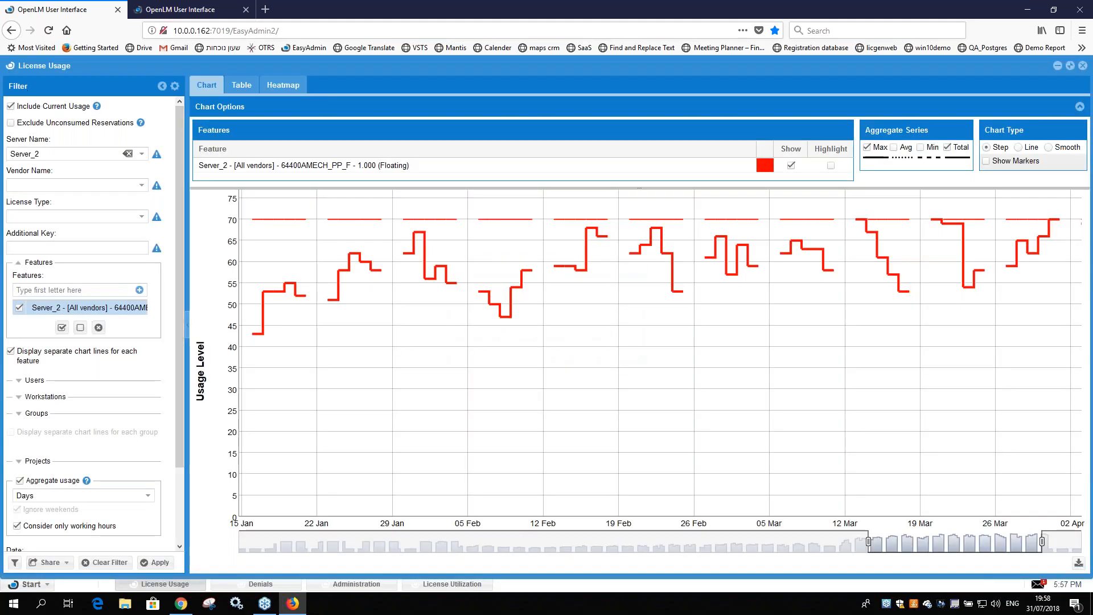
Step: Add a desktop shortcut for License Usage that uses the filter "save save save"
{"action": "left_click", "coordinate": [10, 67]}
{"action": "left_click", "coordinate": [10, 67]}
{"action": "left_click", "coordinate": [11, 68]}
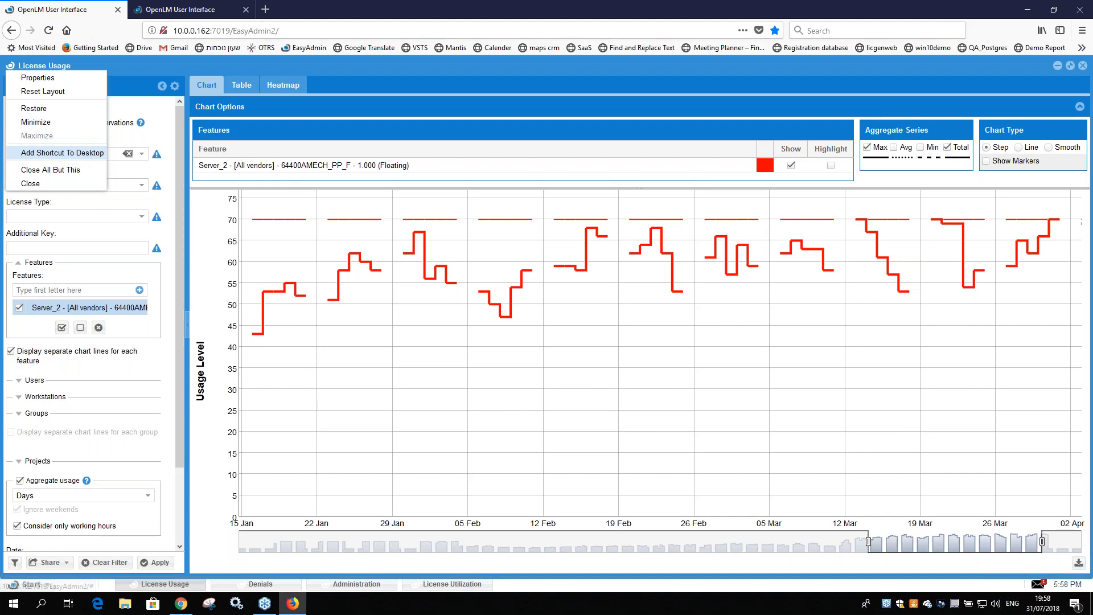
{"action": "left_click", "coordinate": [62, 153]}
{"action": "left_click", "coordinate": [560, 322]}
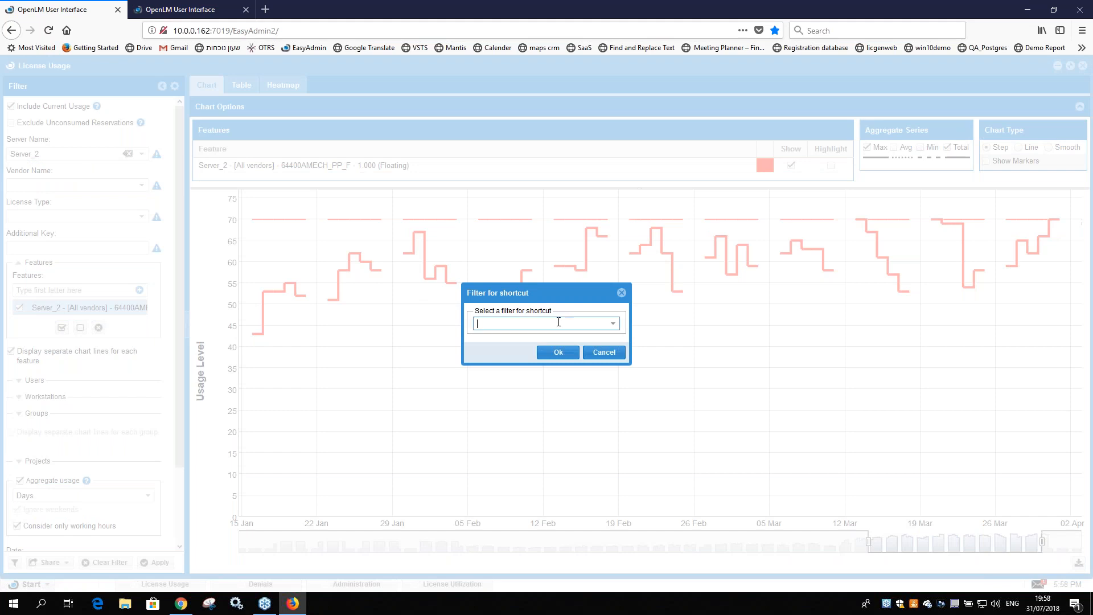
{"action": "left_click", "coordinate": [612, 324]}
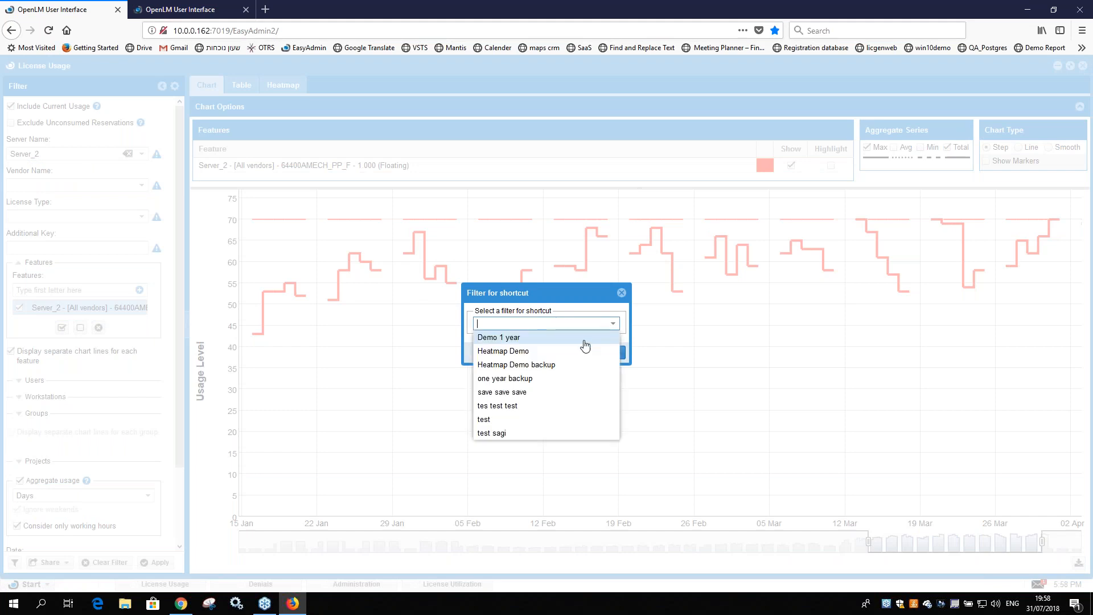
{"action": "left_click", "coordinate": [515, 391]}
{"action": "left_click", "coordinate": [556, 352]}
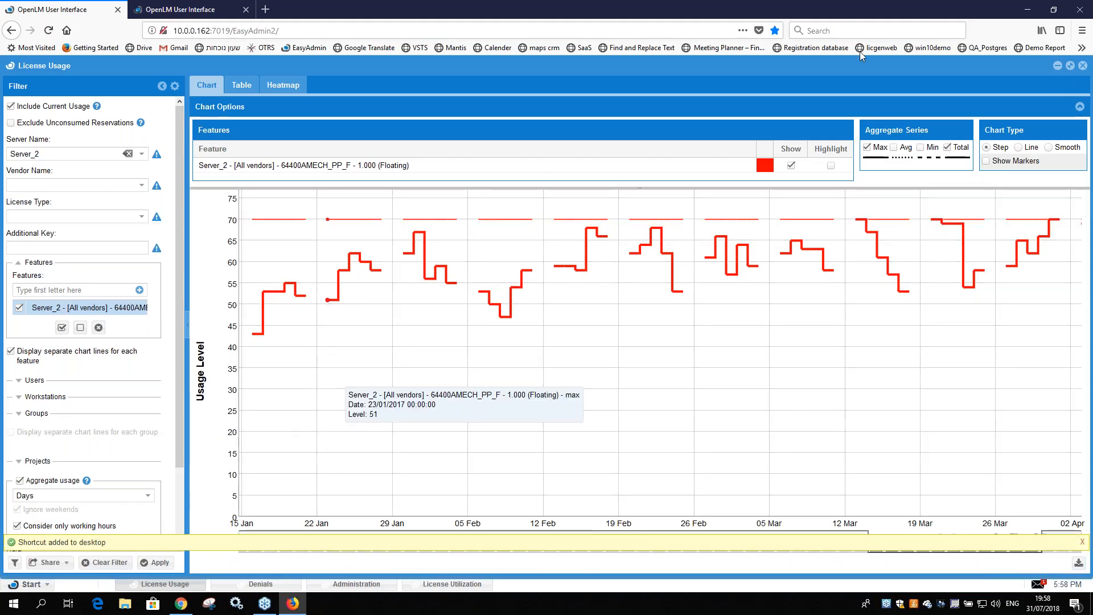
Step: Minimize the open report windows, open License Usage from its "save save save" desktop shortcut and review its filter settings
{"action": "left_click", "coordinate": [1058, 67]}
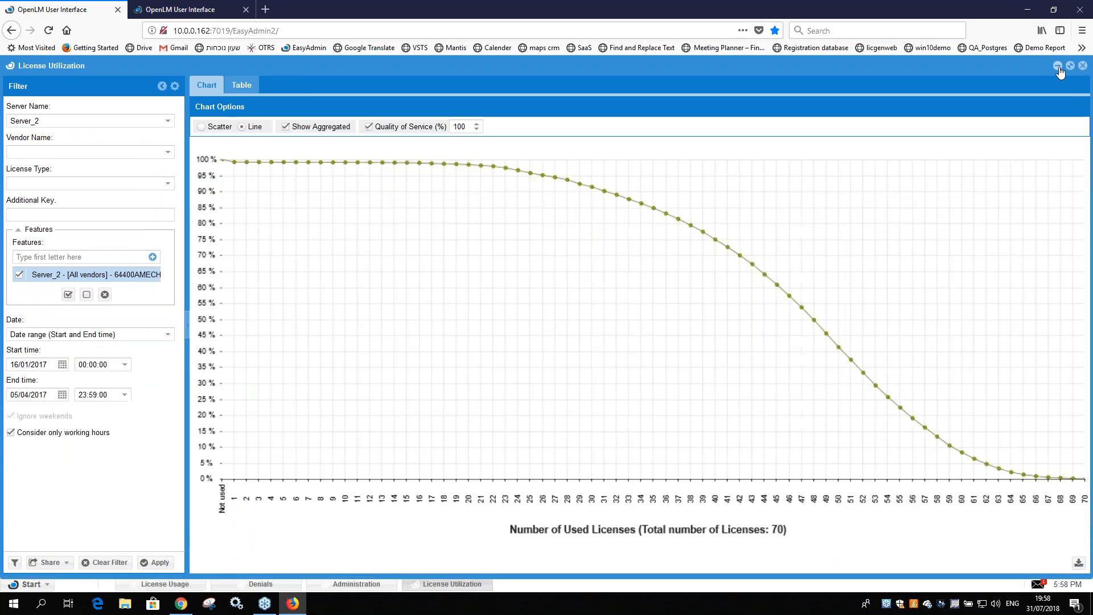
{"action": "left_click", "coordinate": [1058, 66]}
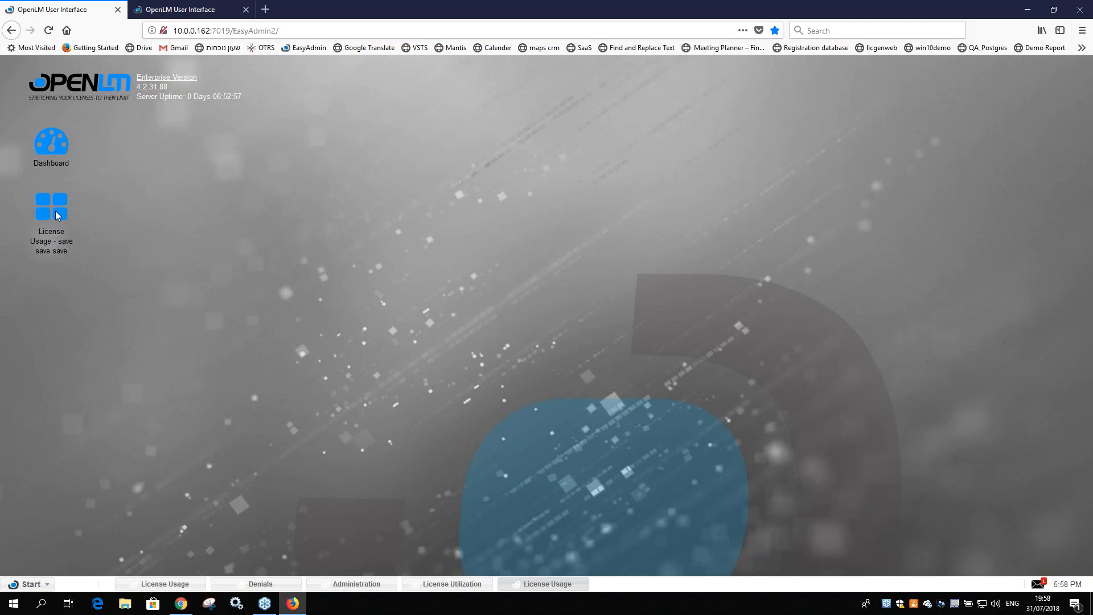
{"action": "mouse_move", "coordinate": [524, 578]}
{"action": "left_click", "coordinate": [508, 551]}
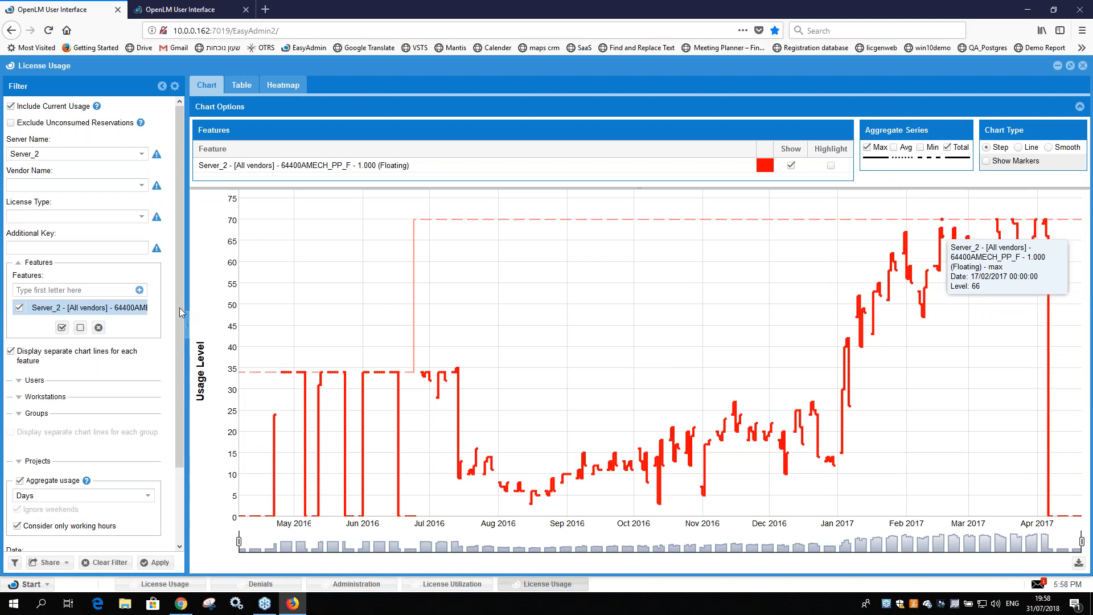
{"action": "scroll", "coordinate": [60, 479], "scroll_direction": "down", "scroll_amount": 1}
{"action": "scroll", "coordinate": [59, 479], "scroll_direction": "down", "scroll_amount": 1}
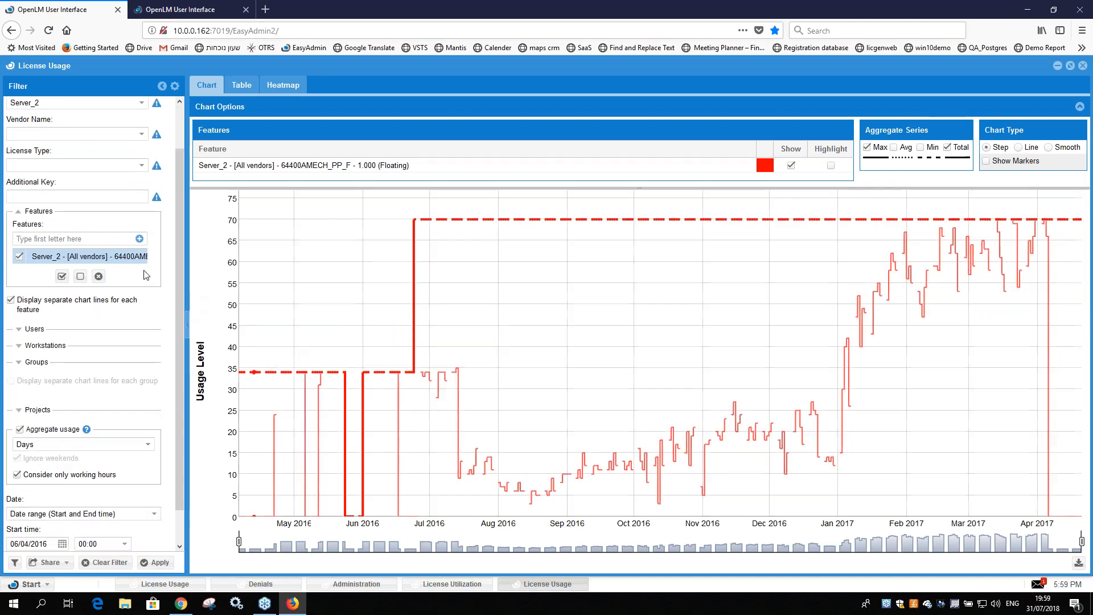
{"action": "scroll", "coordinate": [150, 208], "scroll_direction": "up", "scroll_amount": 2}
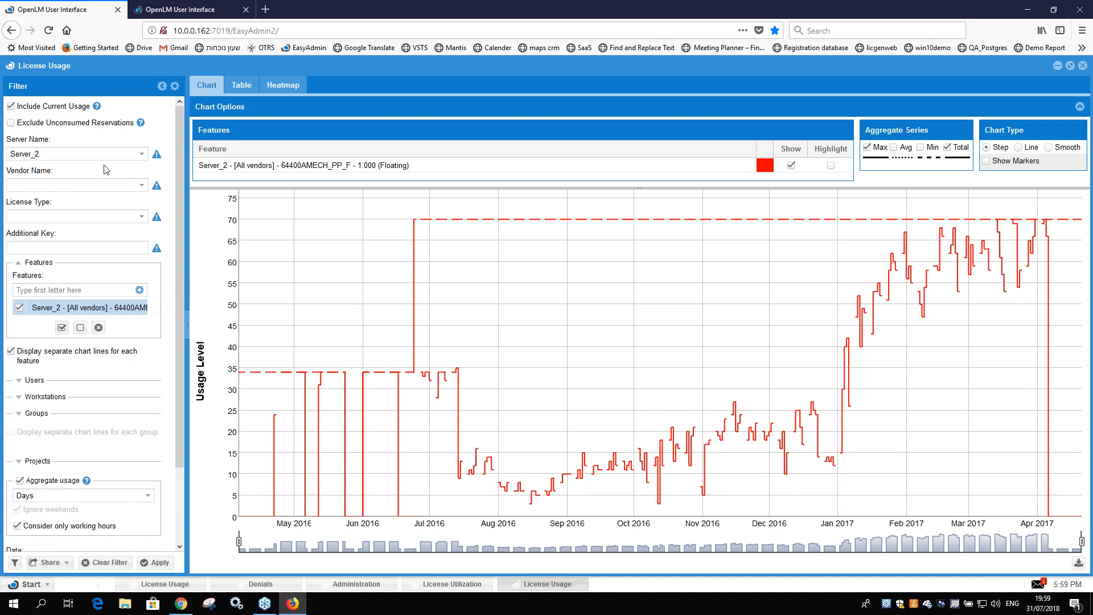
Step: Try enabling auto refresh in the License Usage properties, and discard the changes
{"action": "left_click", "coordinate": [11, 66]}
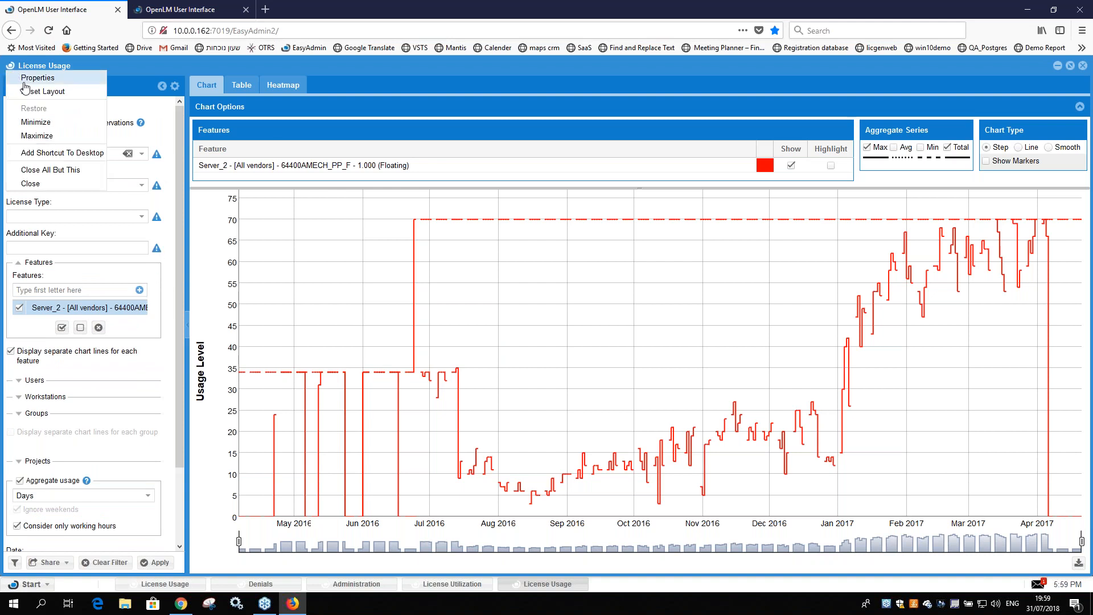
{"action": "left_click", "coordinate": [21, 79]}
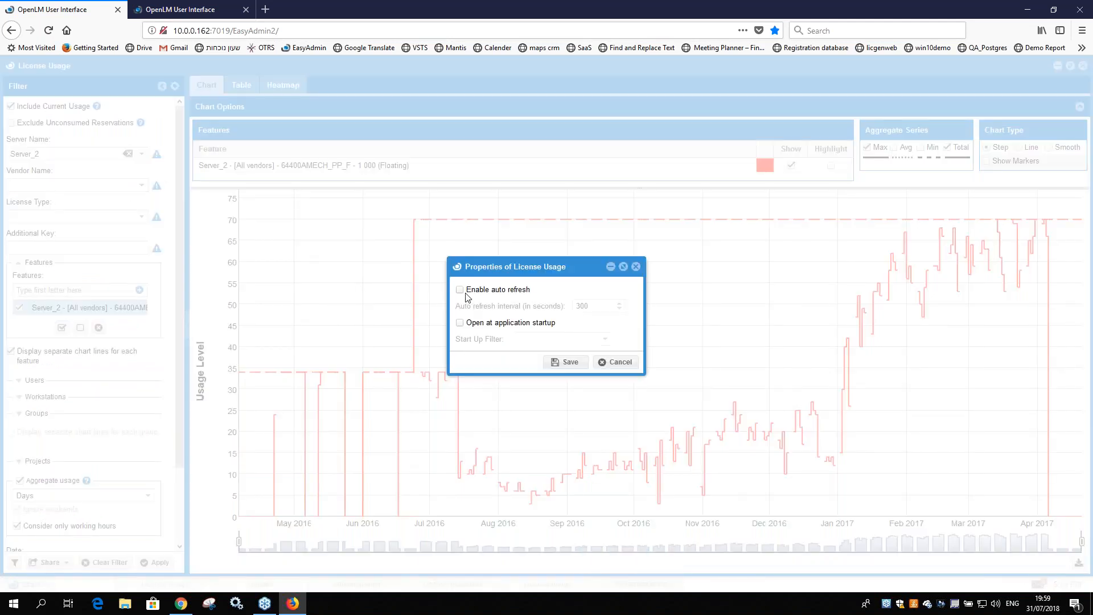
{"action": "left_click", "coordinate": [615, 362]}
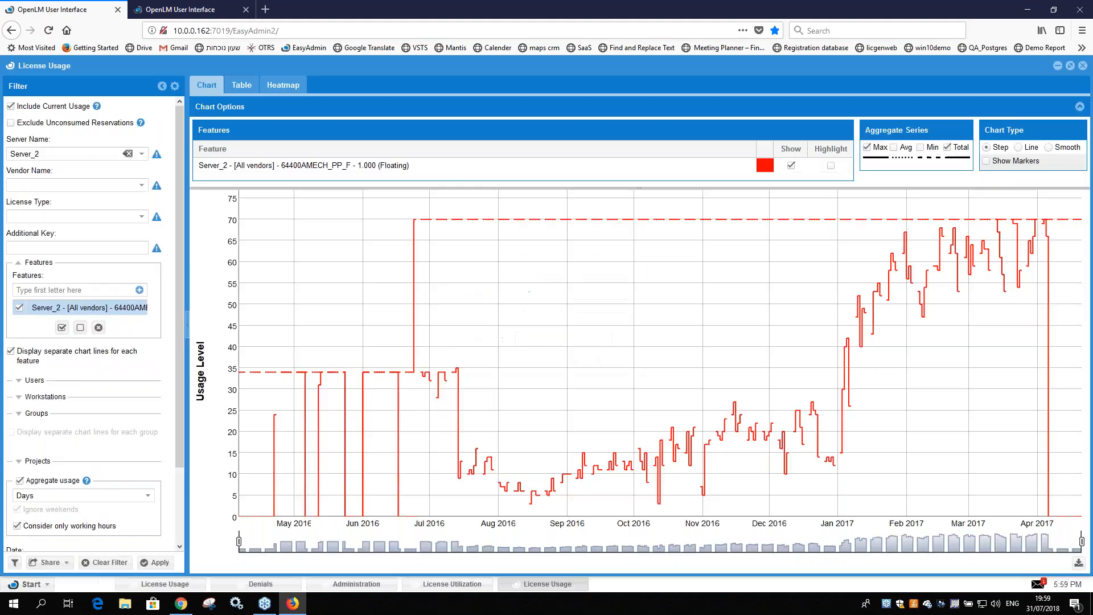
{"action": "left_click", "coordinate": [11, 67]}
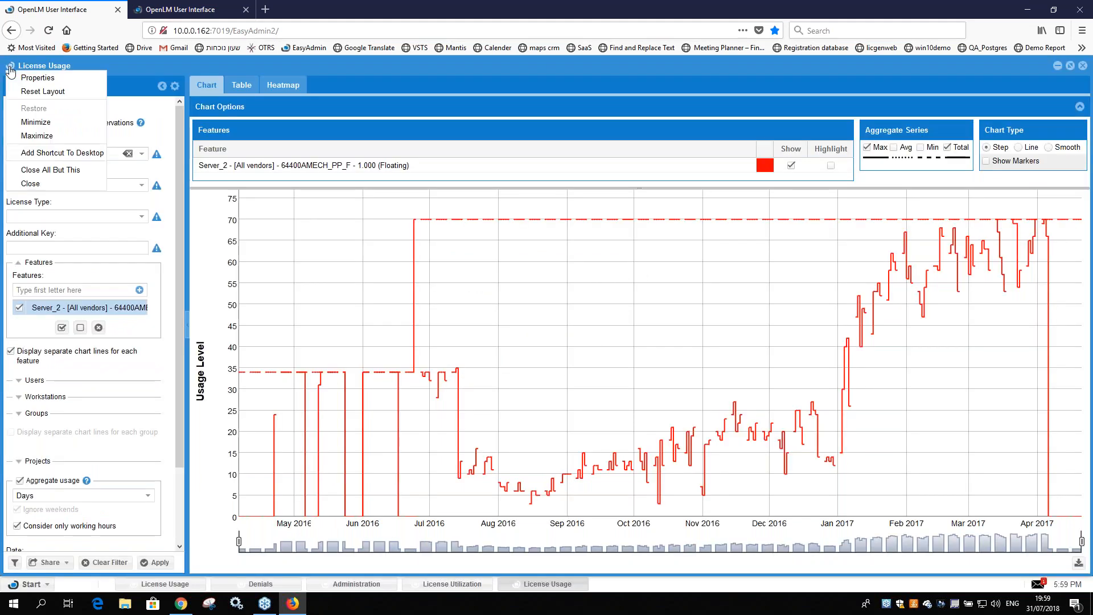
{"action": "left_click", "coordinate": [53, 84]}
{"action": "left_click", "coordinate": [461, 291]}
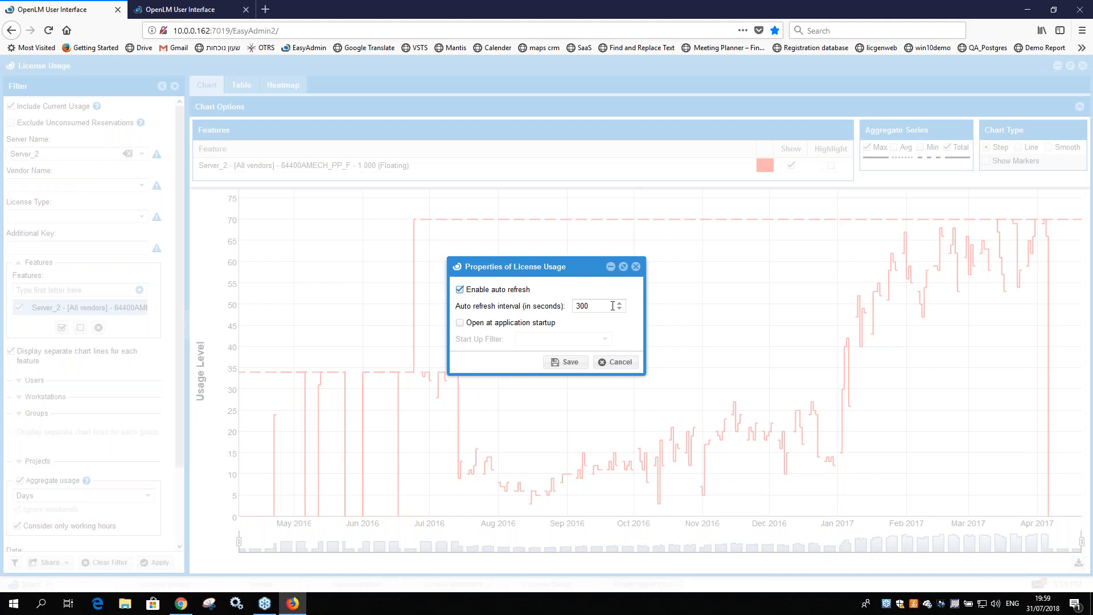
{"action": "left_click", "coordinate": [460, 290]}
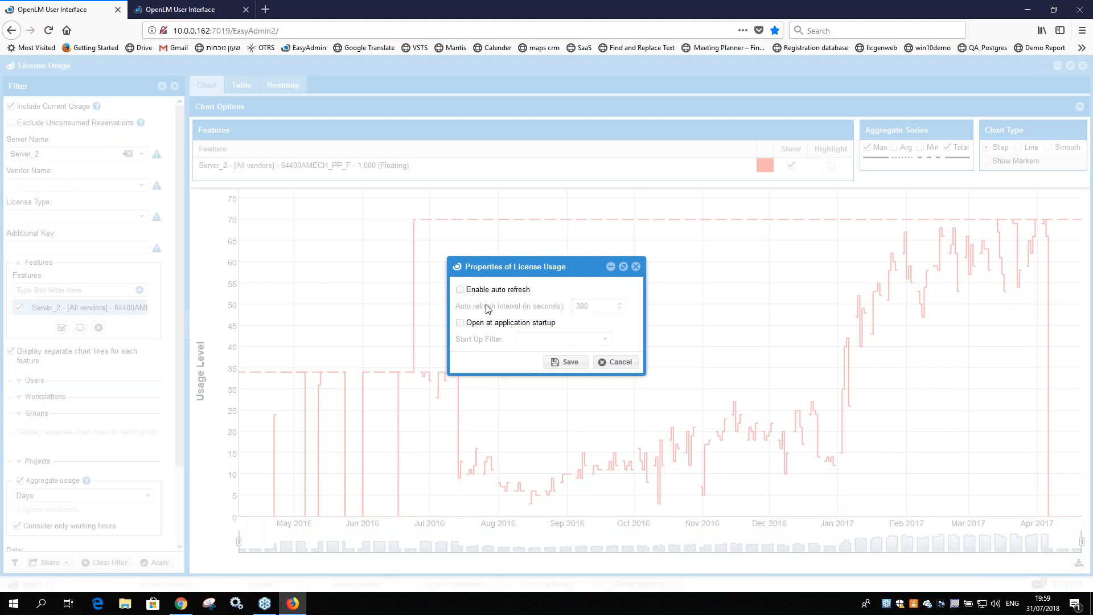
{"action": "left_click", "coordinate": [625, 362]}
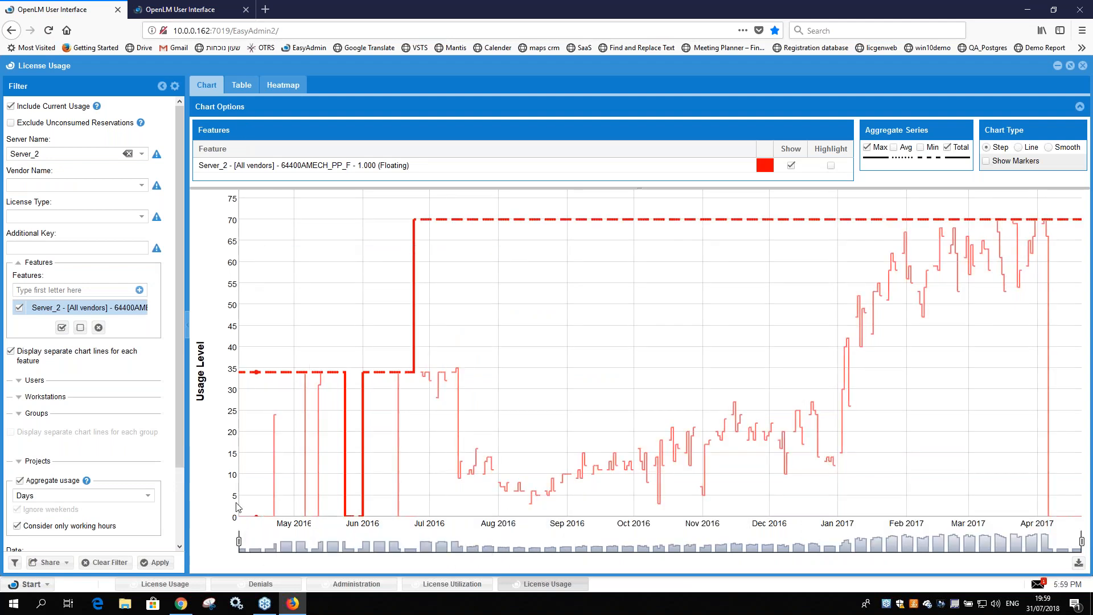
Step: Examine late February to early April 2017 in the usage chart, restore its full range and check the filter's date settings
{"action": "left_click_drag", "start_coordinate": [239, 541], "coordinate": [956, 563]}
{"action": "left_click_drag", "start_coordinate": [1081, 542], "coordinate": [1051, 541]}
{"action": "left_click_drag", "start_coordinate": [956, 541], "coordinate": [239, 541]}
{"action": "left_click_drag", "start_coordinate": [1051, 541], "coordinate": [1081, 541]}
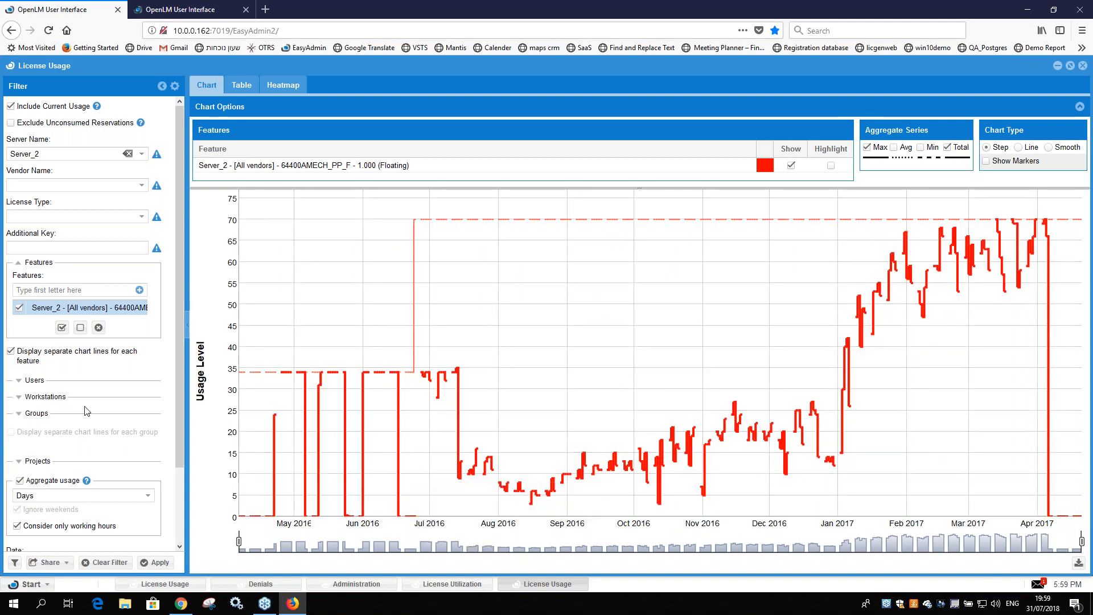
{"action": "scroll", "coordinate": [73, 405], "scroll_direction": "down", "scroll_amount": 3}
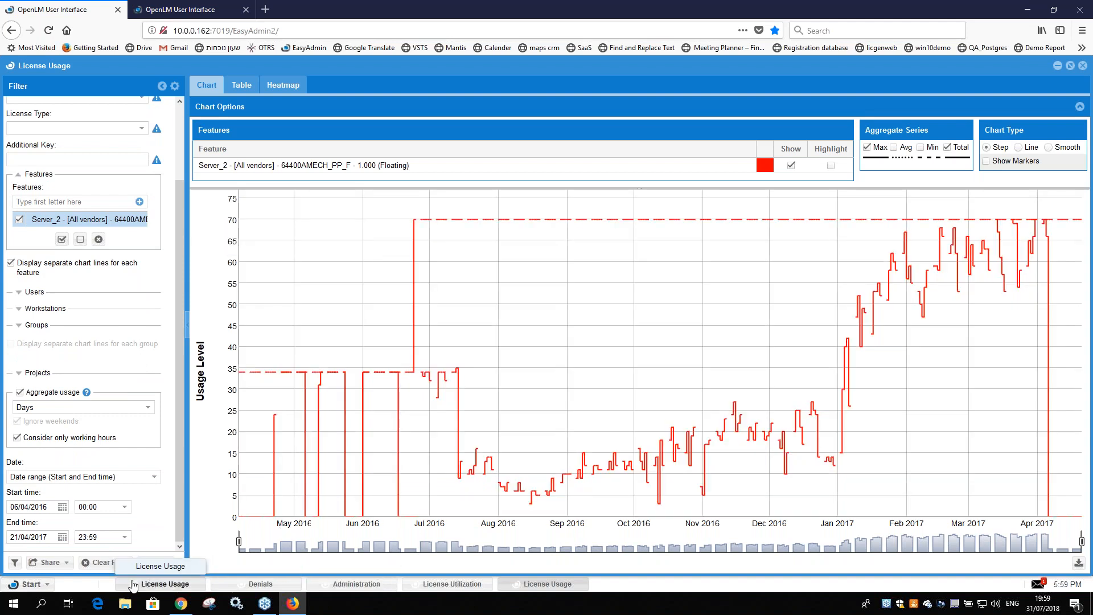
Step: Bring up the Denials report and review its filter, including the denial types, features and date range
{"action": "left_click", "coordinate": [280, 587]}
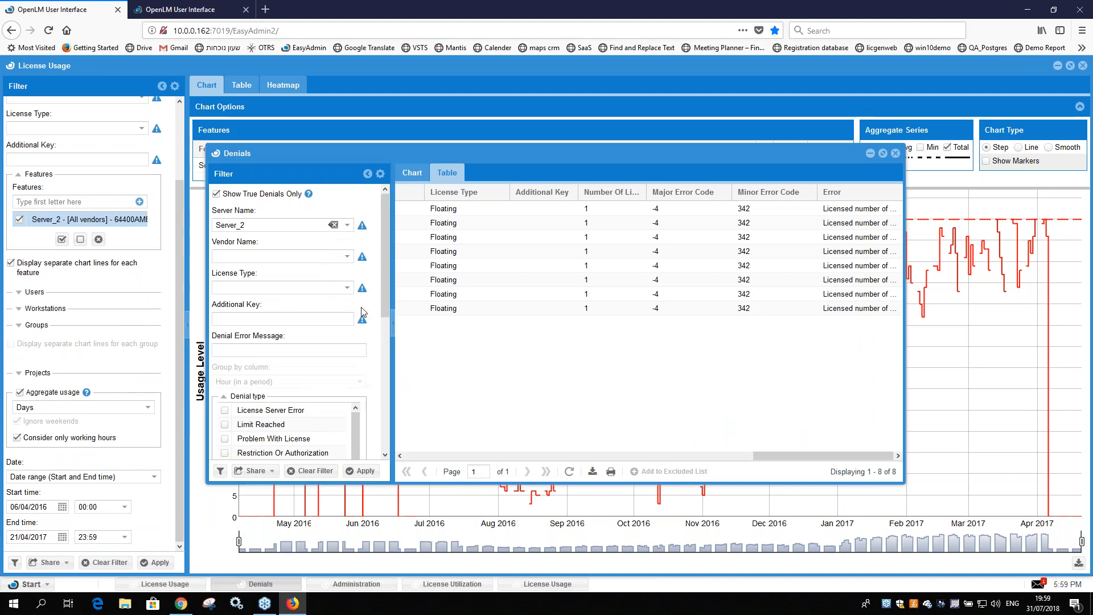
{"action": "scroll", "coordinate": [366, 340], "scroll_direction": "down", "scroll_amount": 5}
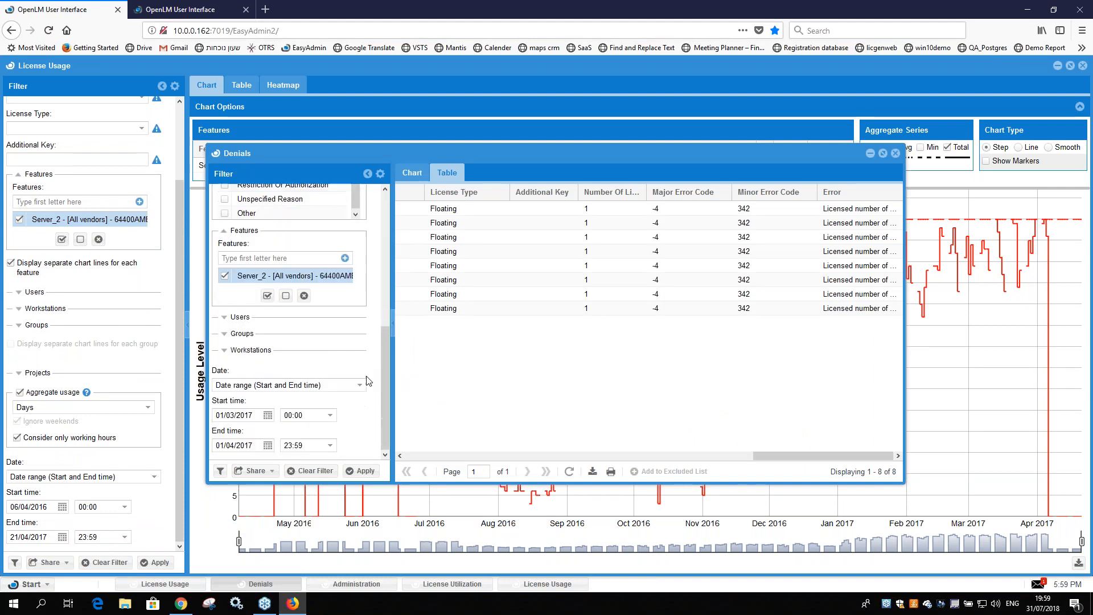
{"action": "scroll", "coordinate": [370, 364], "scroll_direction": "up", "scroll_amount": 3}
{"action": "scroll", "coordinate": [368, 375], "scroll_direction": "up", "scroll_amount": 2}
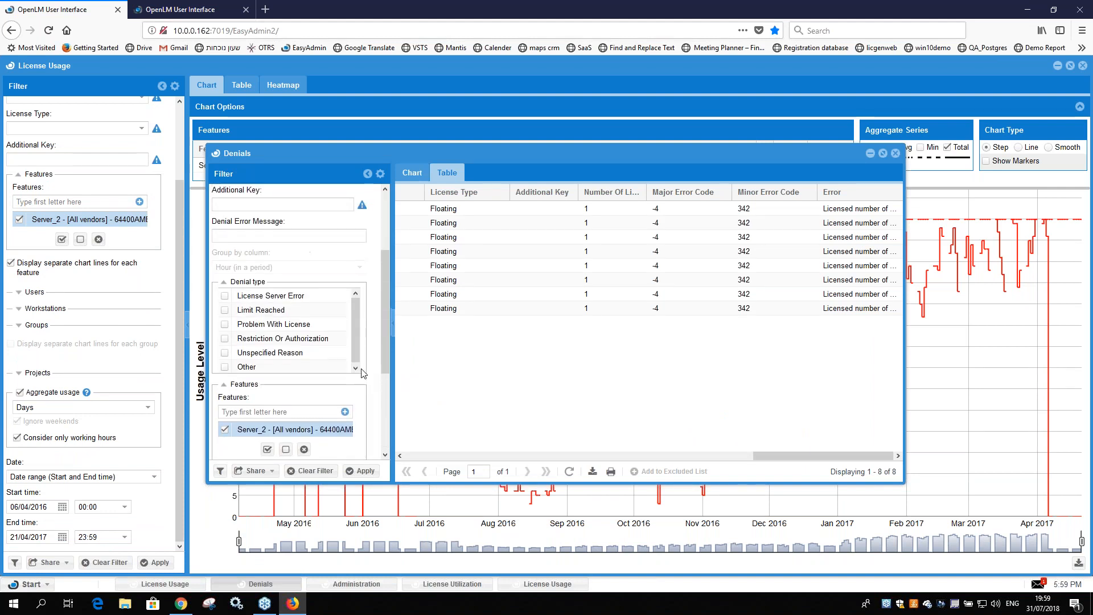
Step: Try limiting the Denials report to the Limit Reached denial type, and clear that selection
{"action": "left_click", "coordinate": [225, 310]}
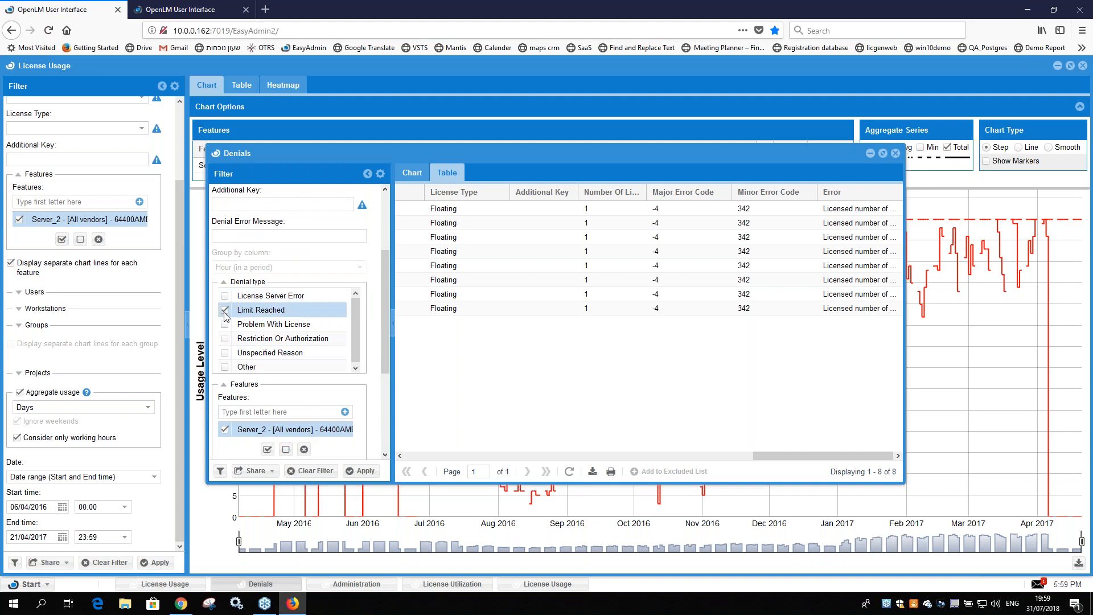
{"action": "left_click", "coordinate": [364, 471]}
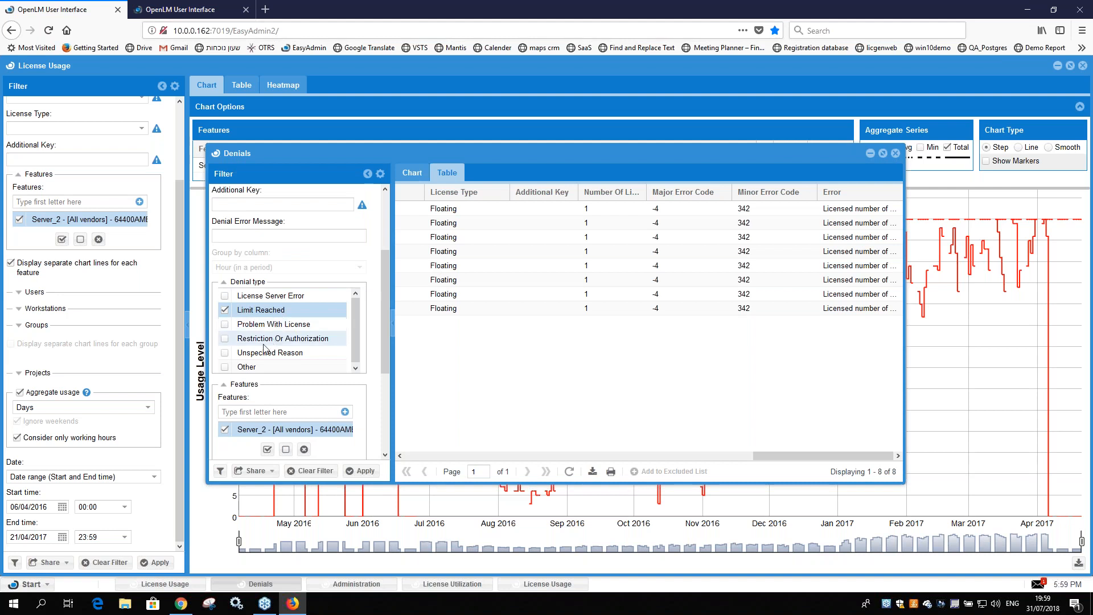
{"action": "scroll", "coordinate": [249, 316], "scroll_direction": "up", "scroll_amount": 1}
{"action": "scroll", "coordinate": [249, 316], "scroll_direction": "up", "scroll_amount": 3}
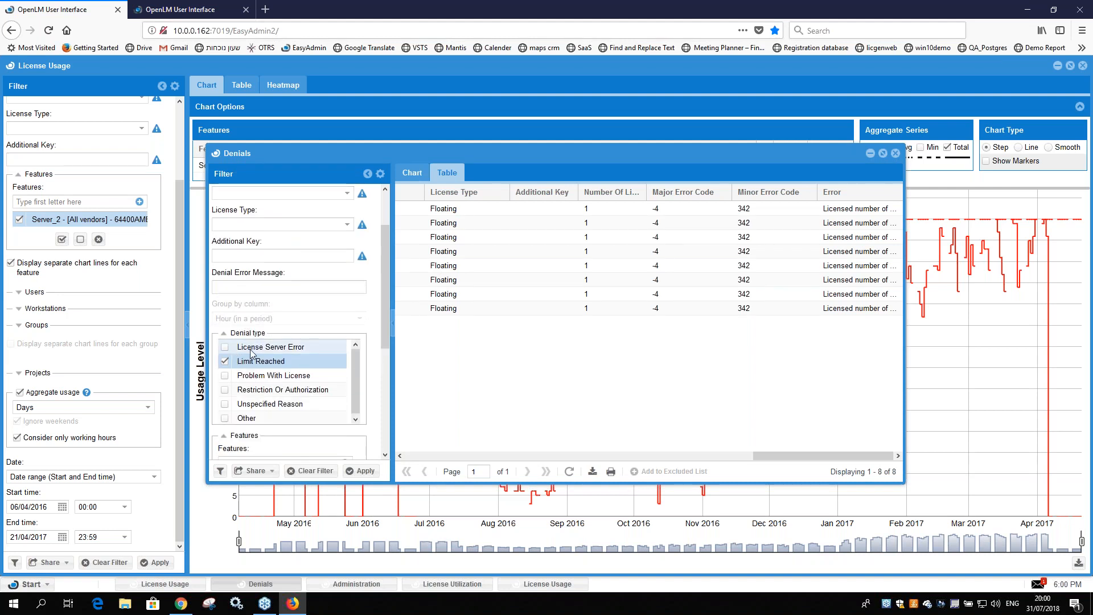
{"action": "left_click", "coordinate": [225, 361]}
Step: Look at the Denials window and export options, view the shareable link for its filter options and close the link dialog
{"action": "left_click", "coordinate": [223, 155]}
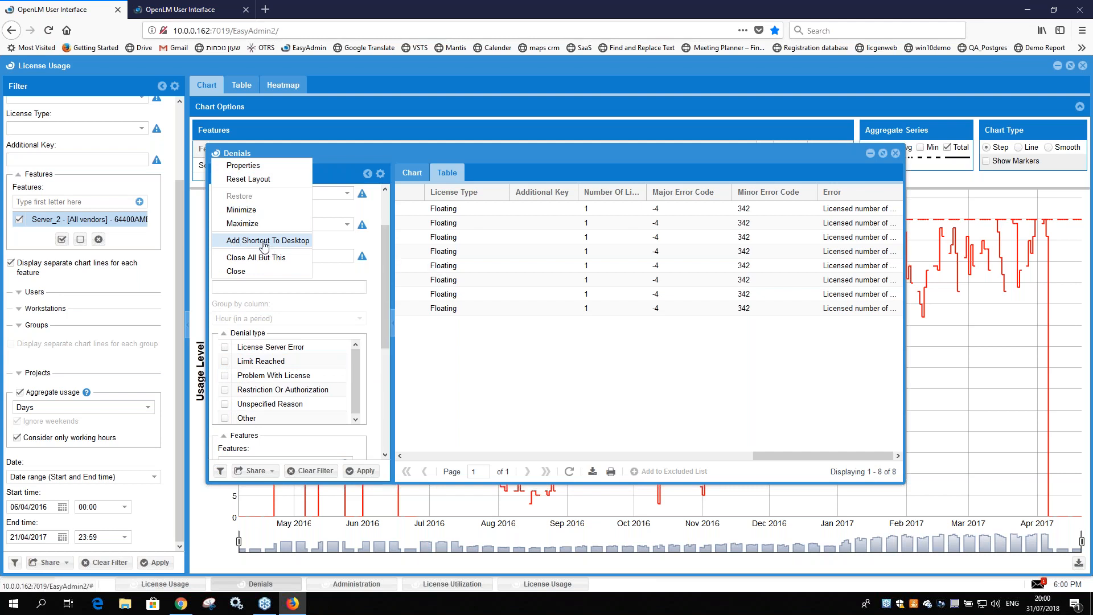
{"action": "left_click", "coordinate": [594, 469]}
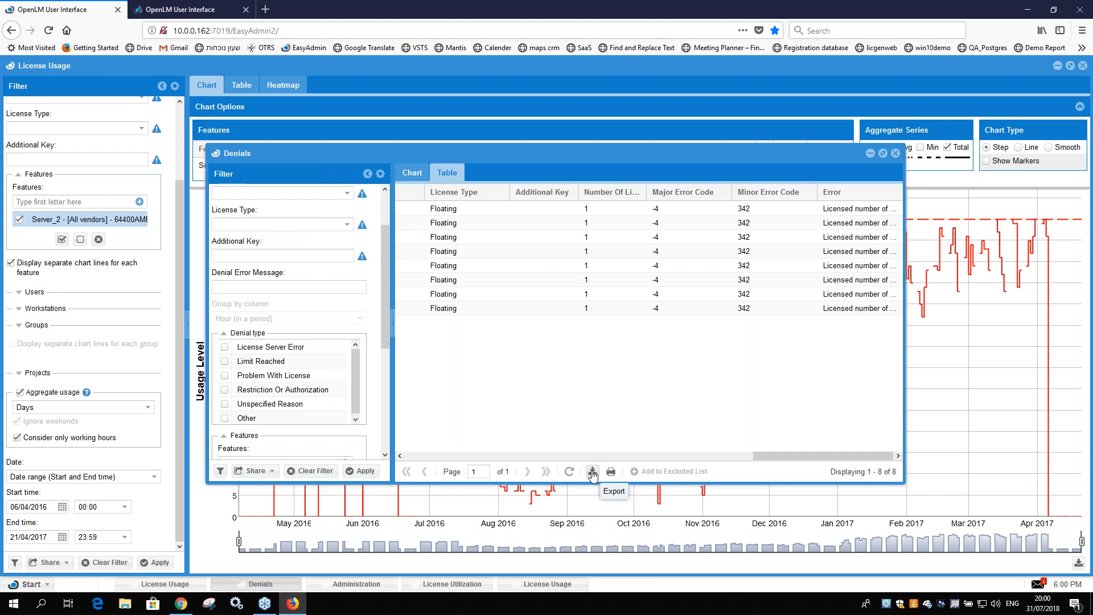
{"action": "left_click", "coordinate": [274, 475]}
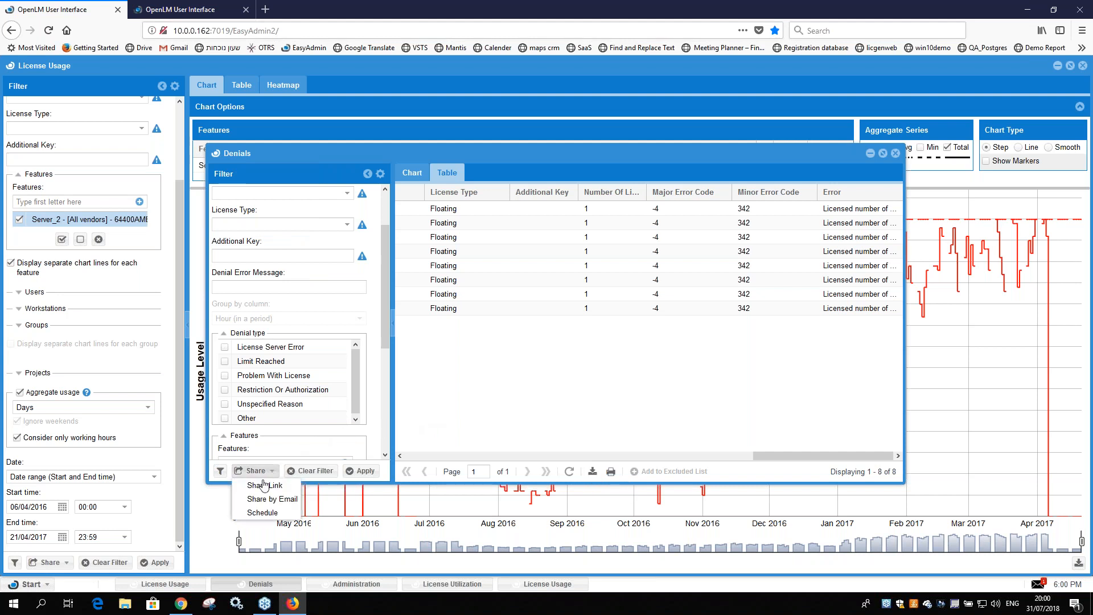
{"action": "left_click", "coordinate": [277, 487]}
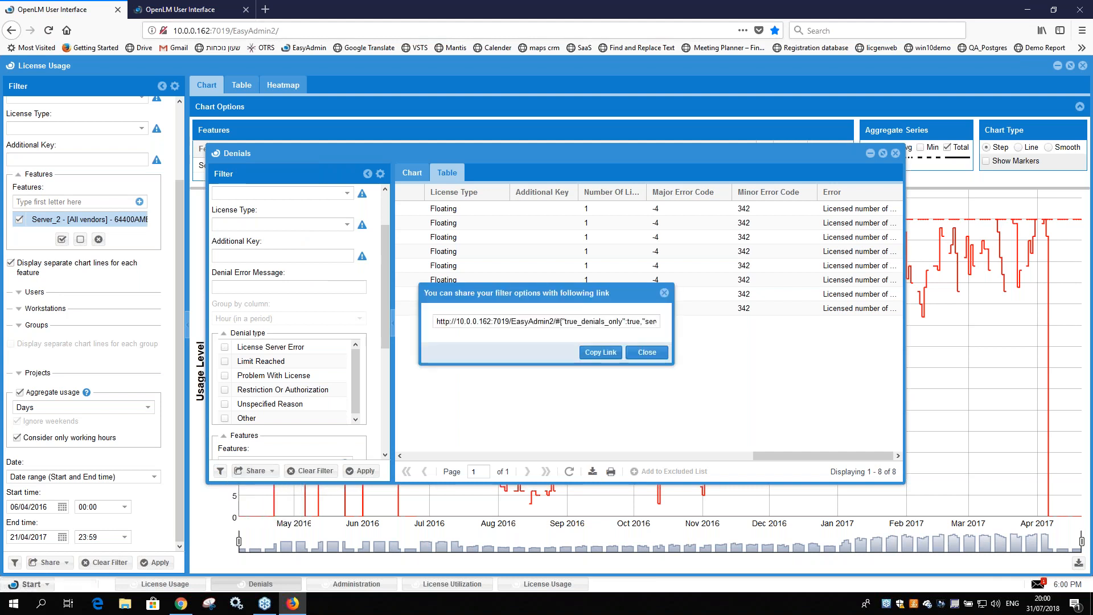
{"action": "left_click", "coordinate": [663, 294]}
{"action": "left_click_drag", "start_coordinate": [173, 30], "coordinate": [210, 30]}
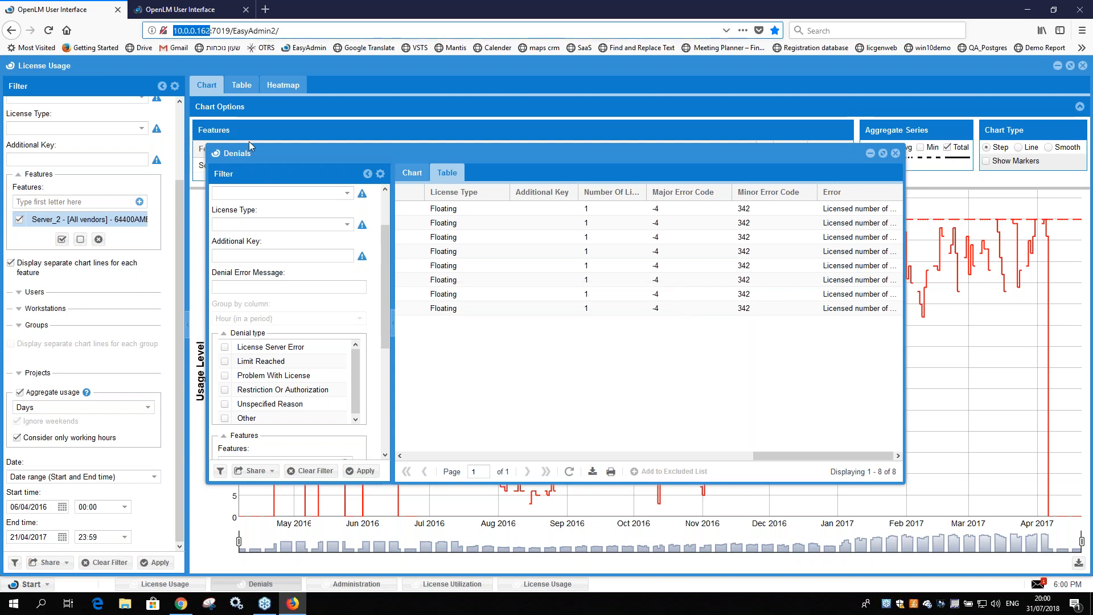
Step: Examine the Share By Email and Schedule Report dialogs for the Denials report, and close them without entering anything
{"action": "left_click", "coordinate": [267, 471]}
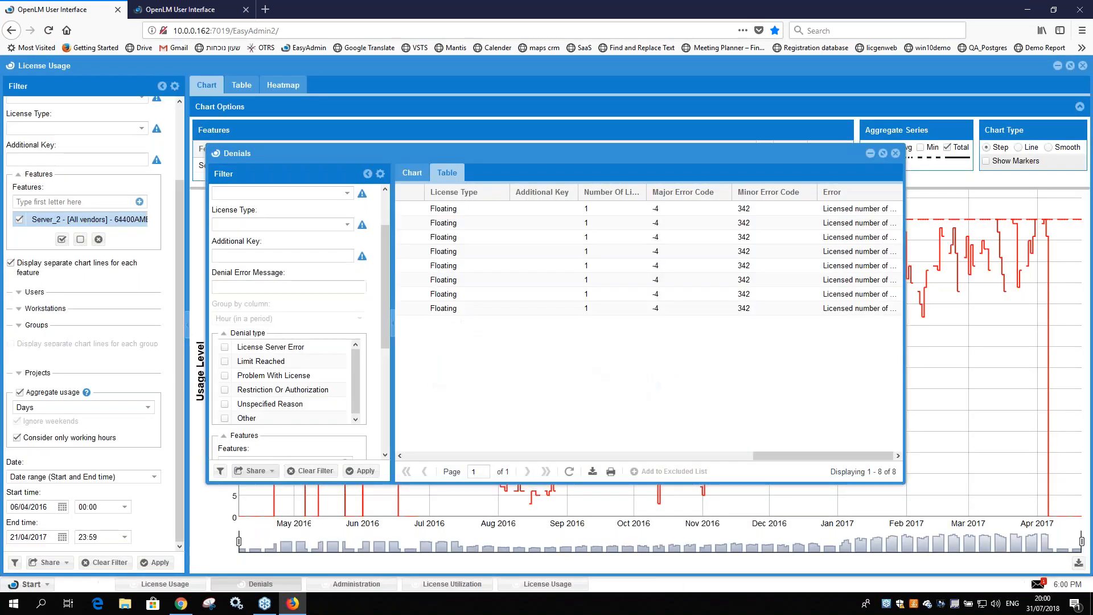
{"action": "left_click", "coordinate": [261, 472]}
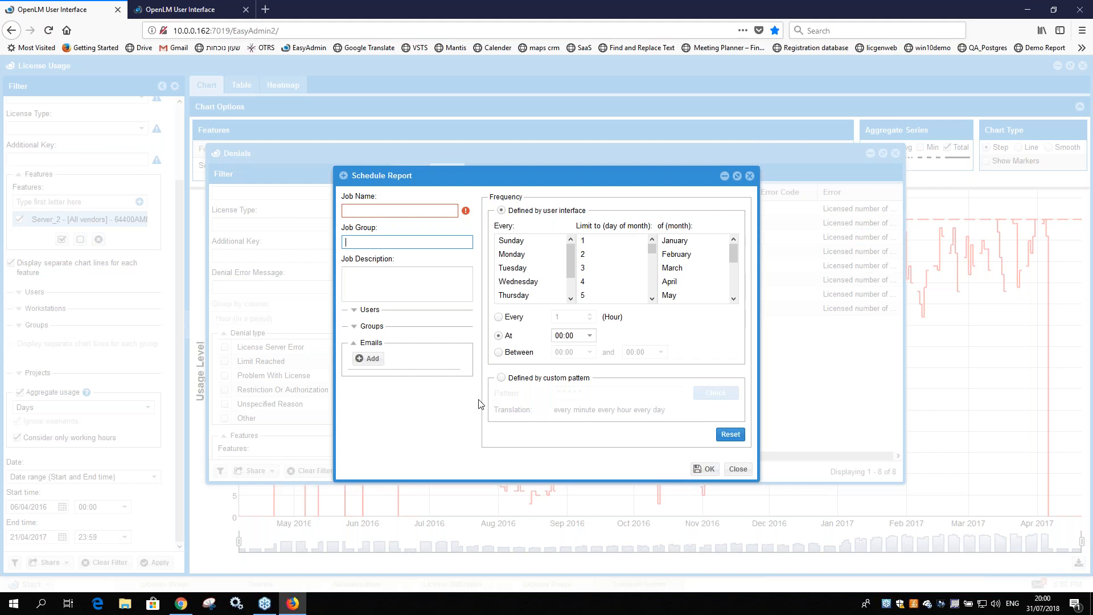
{"action": "left_click", "coordinate": [739, 472]}
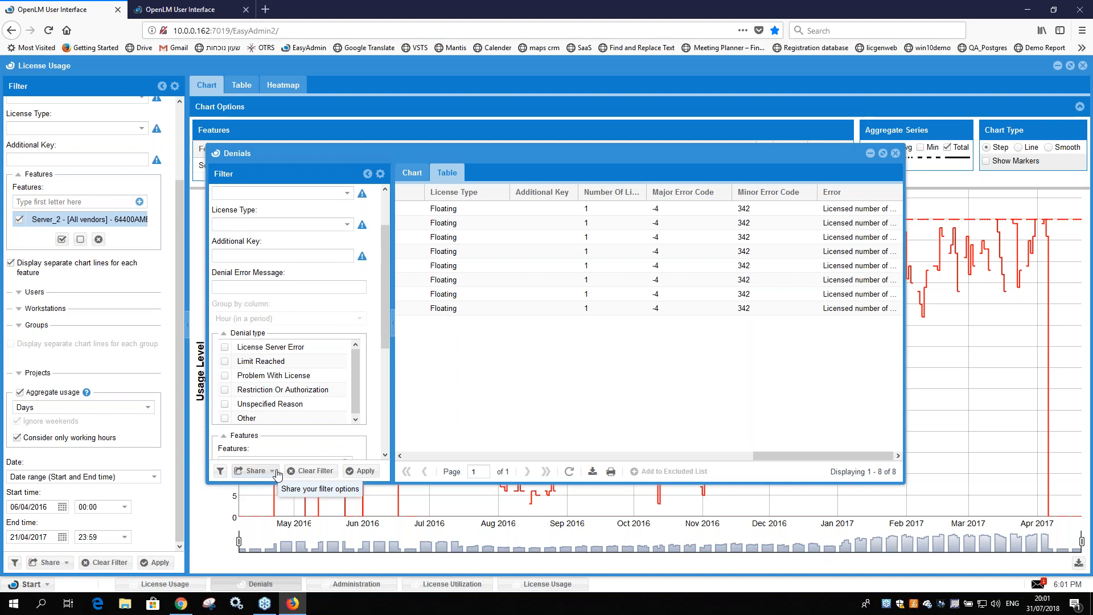
{"action": "left_click", "coordinate": [272, 471]}
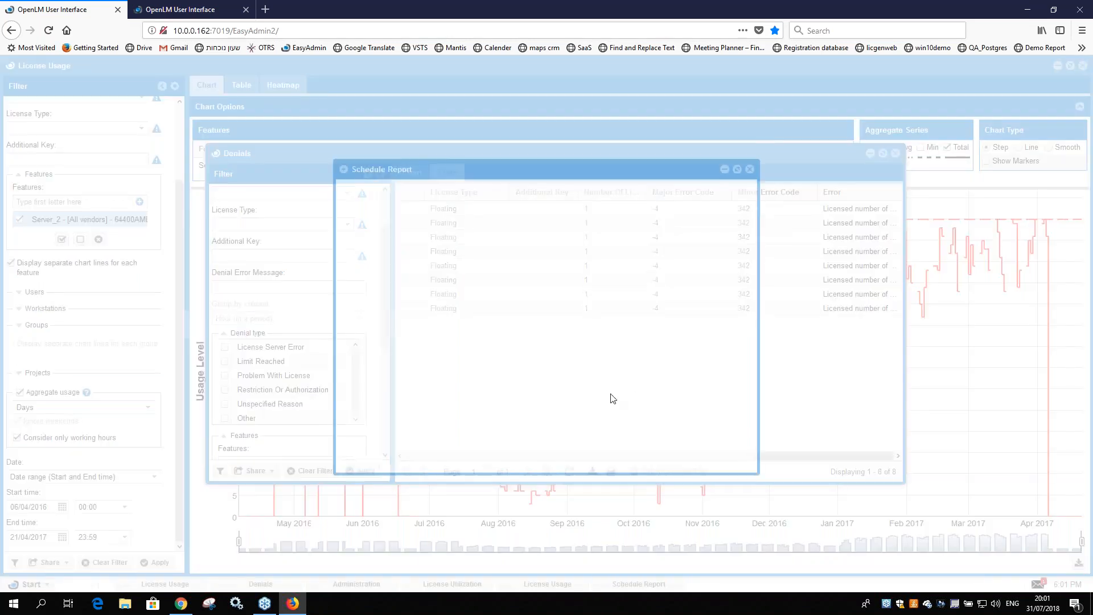
{"action": "left_click", "coordinate": [749, 169]}
Step: Close the Denials report and apply the License Usage filter with Consider only working hours and Ignore weekends turned off
{"action": "left_click", "coordinate": [895, 153]}
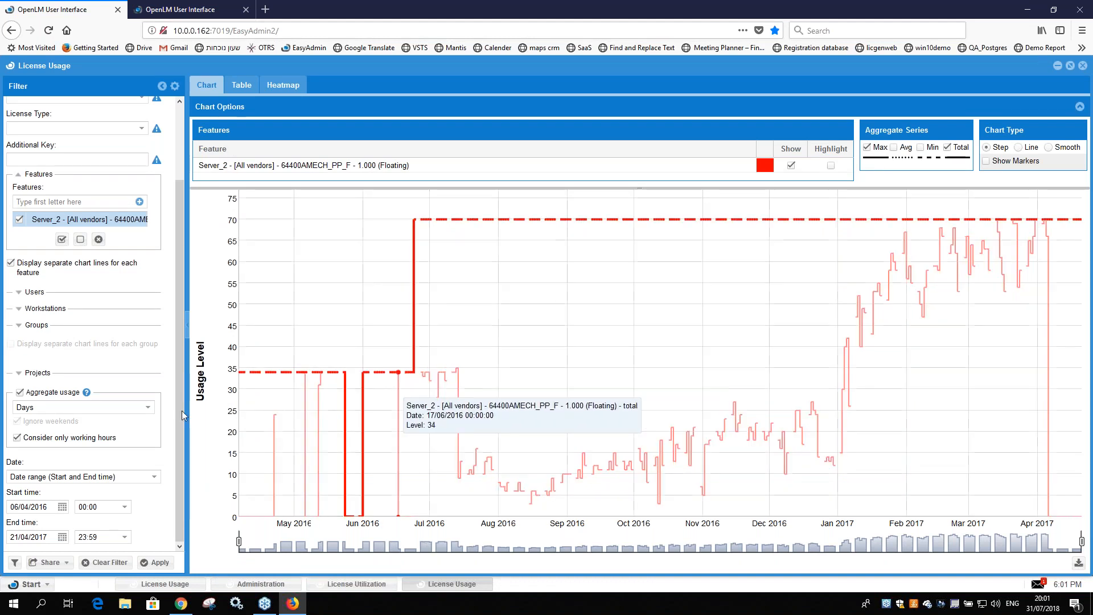
{"action": "left_click", "coordinate": [16, 437]}
{"action": "left_click", "coordinate": [16, 421]}
{"action": "left_click", "coordinate": [155, 562]}
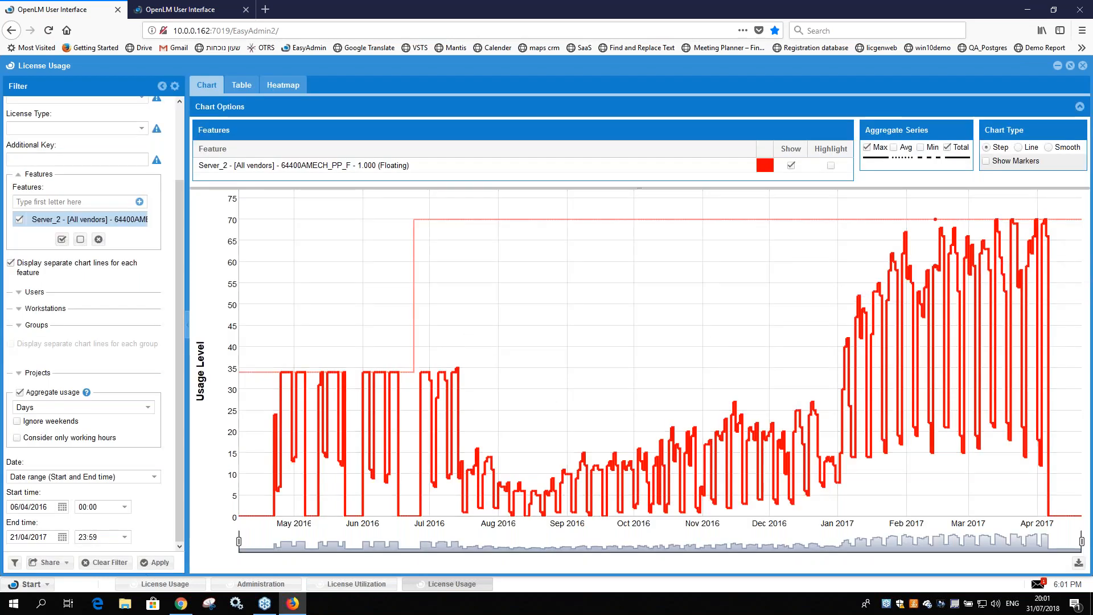
Step: Look at the License Utilization chart, return to the License Usage report and open a new Denials report
{"action": "left_click", "coordinate": [357, 584]}
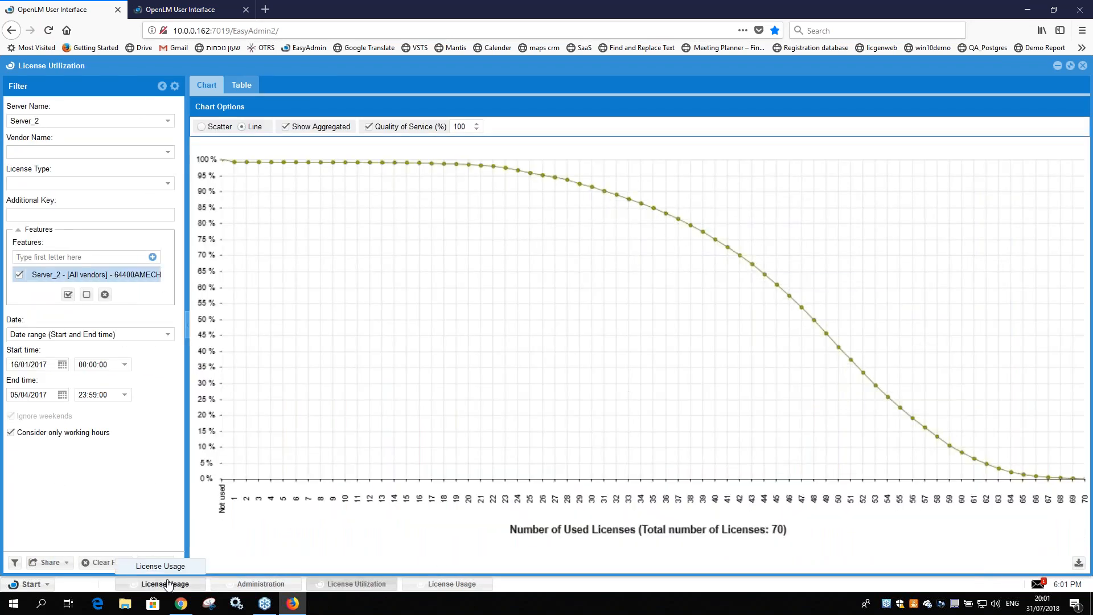
{"action": "left_click", "coordinate": [451, 584]}
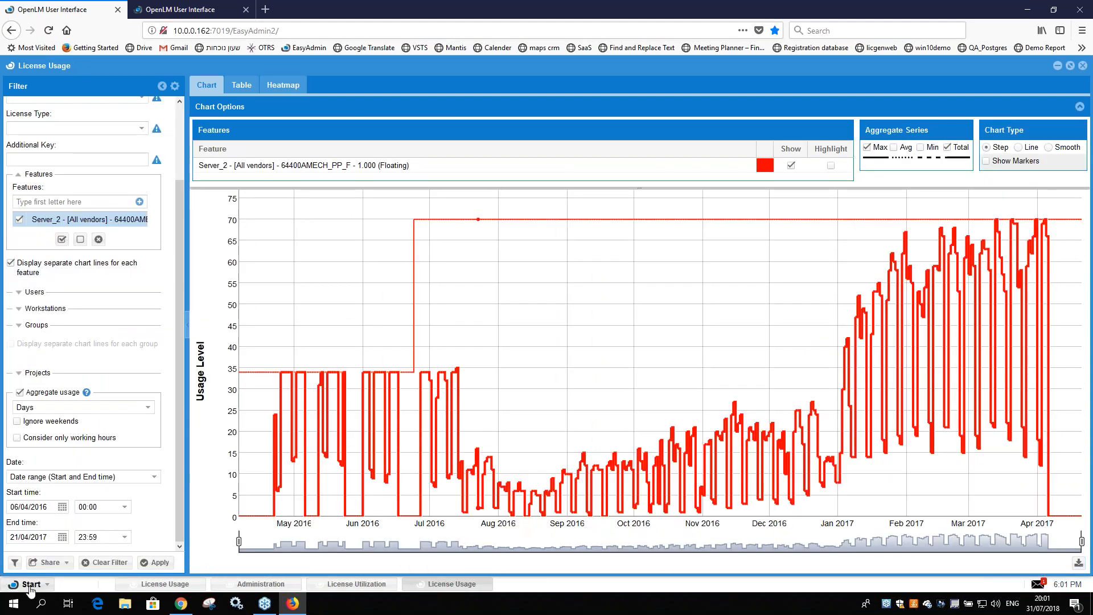
{"action": "left_click", "coordinate": [27, 584]}
{"action": "mouse_move", "coordinate": [34, 491]}
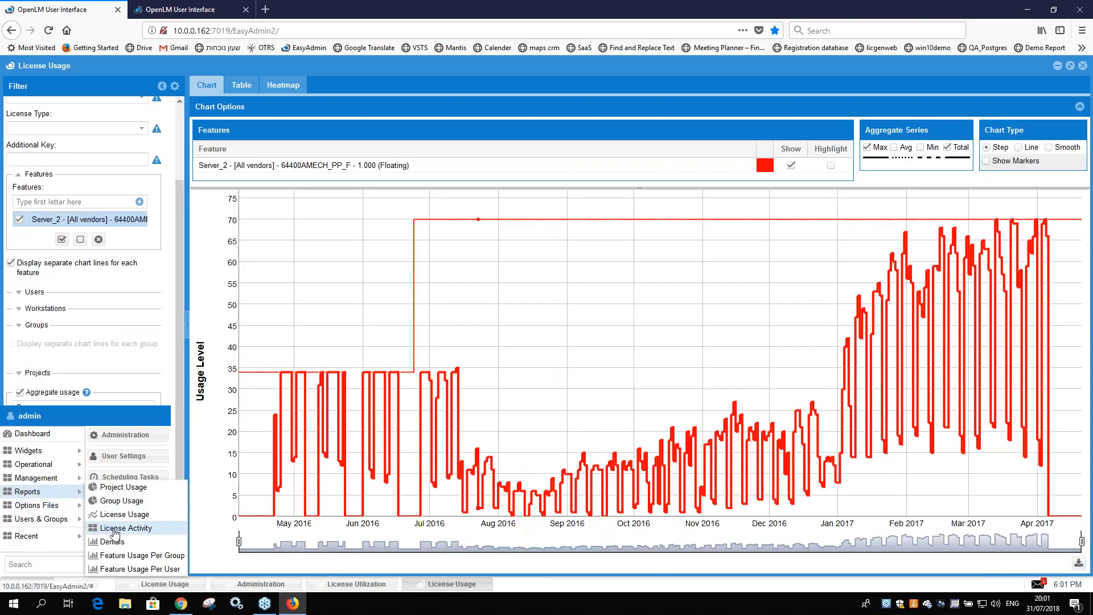
{"action": "left_click", "coordinate": [158, 541]}
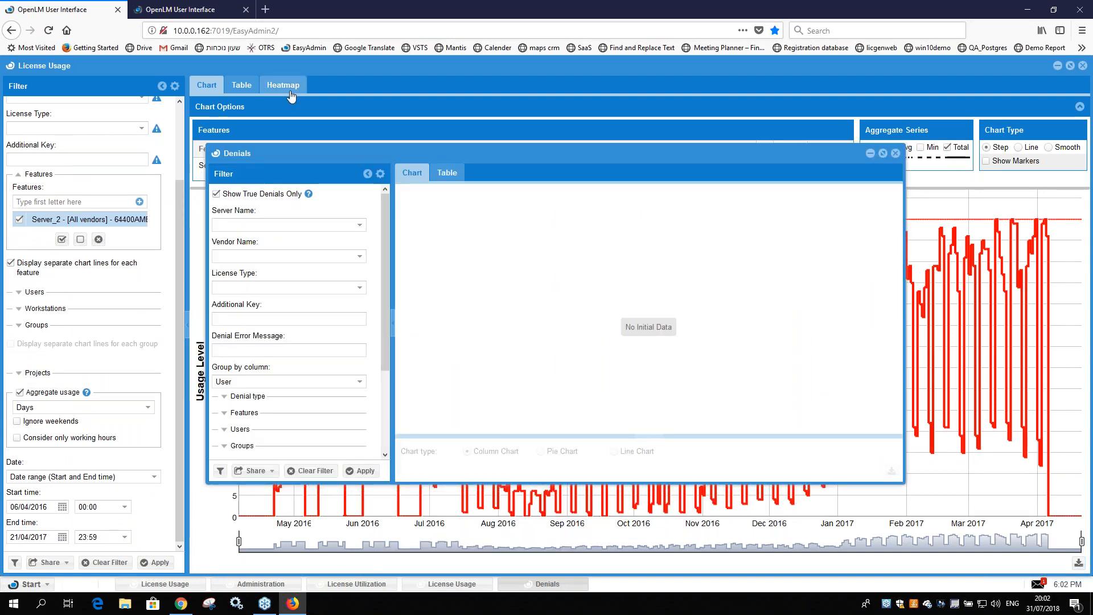
Step: View the License Usage heatmap and chart, and go through the License Utilization, License Usage and Denials reports in turn
{"action": "left_click", "coordinate": [280, 87]}
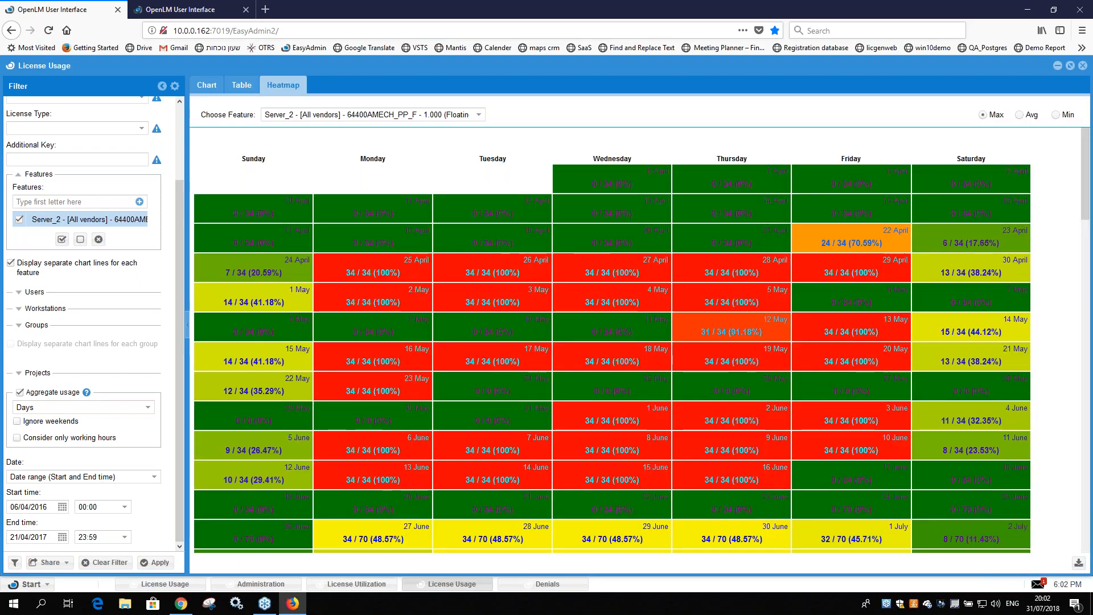
{"action": "left_click", "coordinate": [206, 85]}
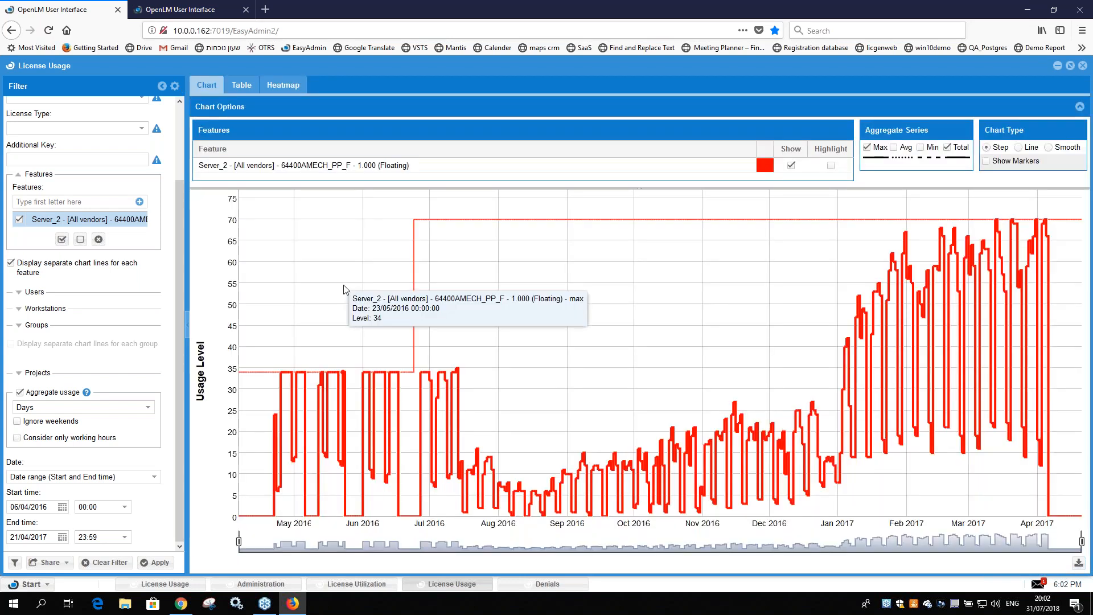
{"action": "left_click", "coordinate": [340, 586]}
{"action": "mouse_move", "coordinate": [729, 259]}
{"action": "left_click", "coordinate": [545, 585]}
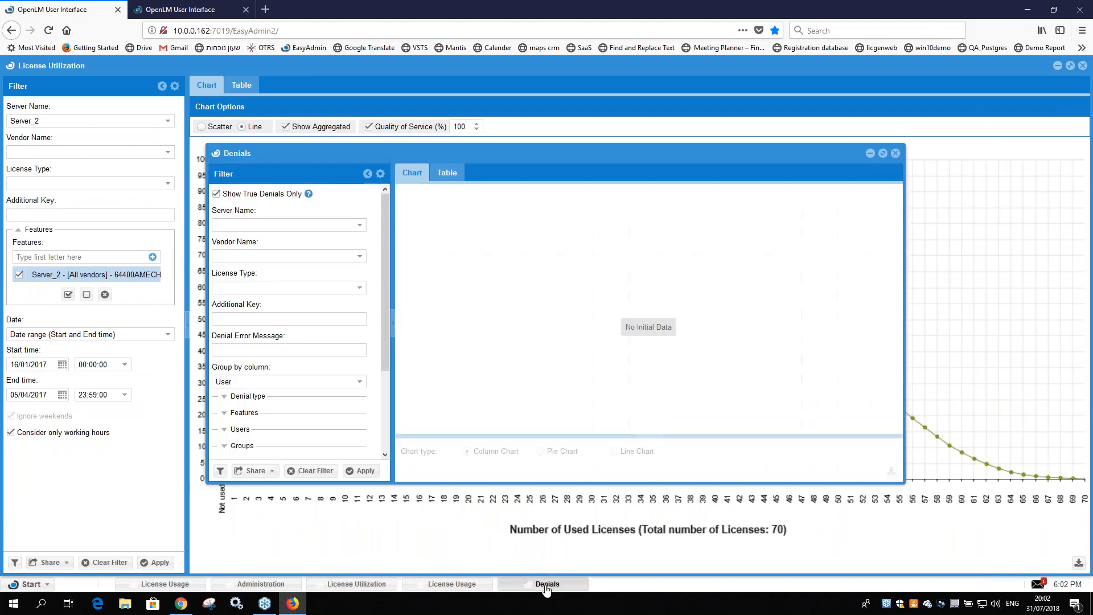
{"action": "left_click", "coordinate": [452, 585]}
{"action": "left_click", "coordinate": [543, 584]}
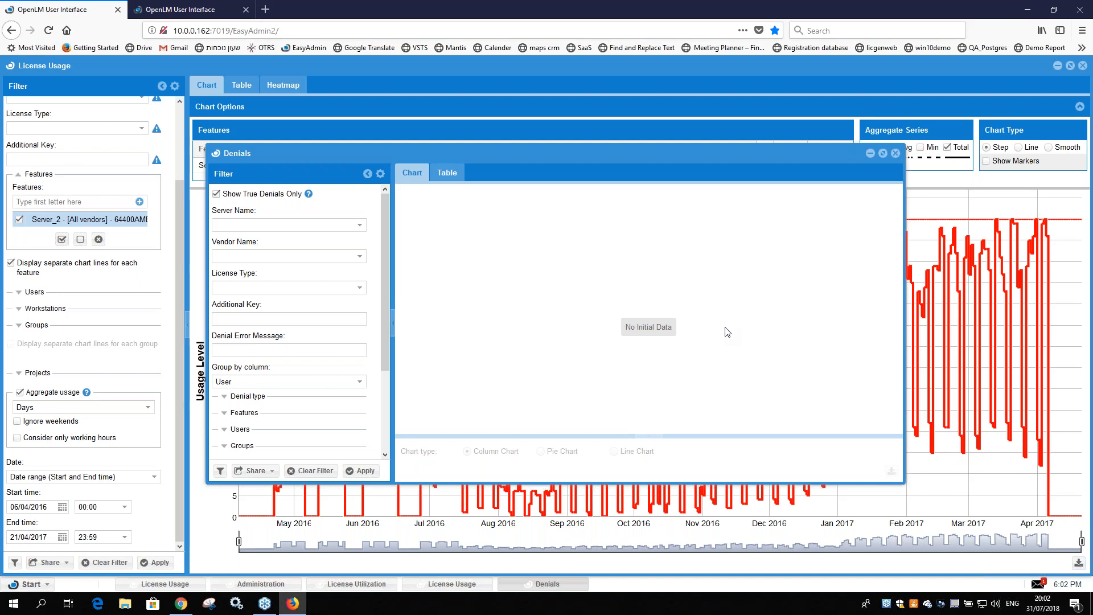
{"action": "left_click", "coordinate": [11, 66]}
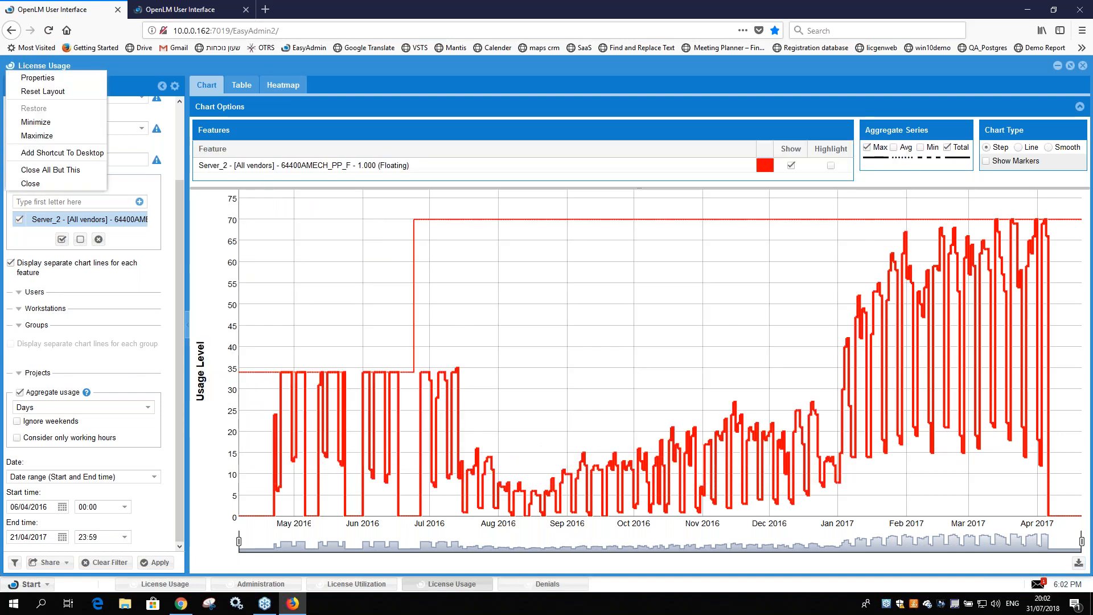
{"action": "left_click", "coordinate": [111, 74]}
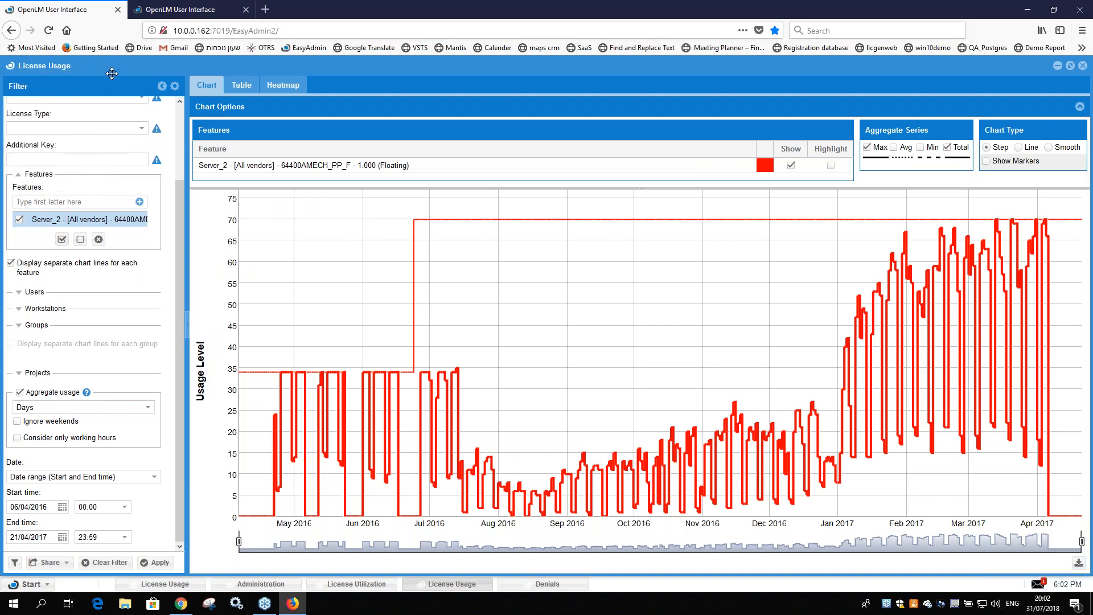